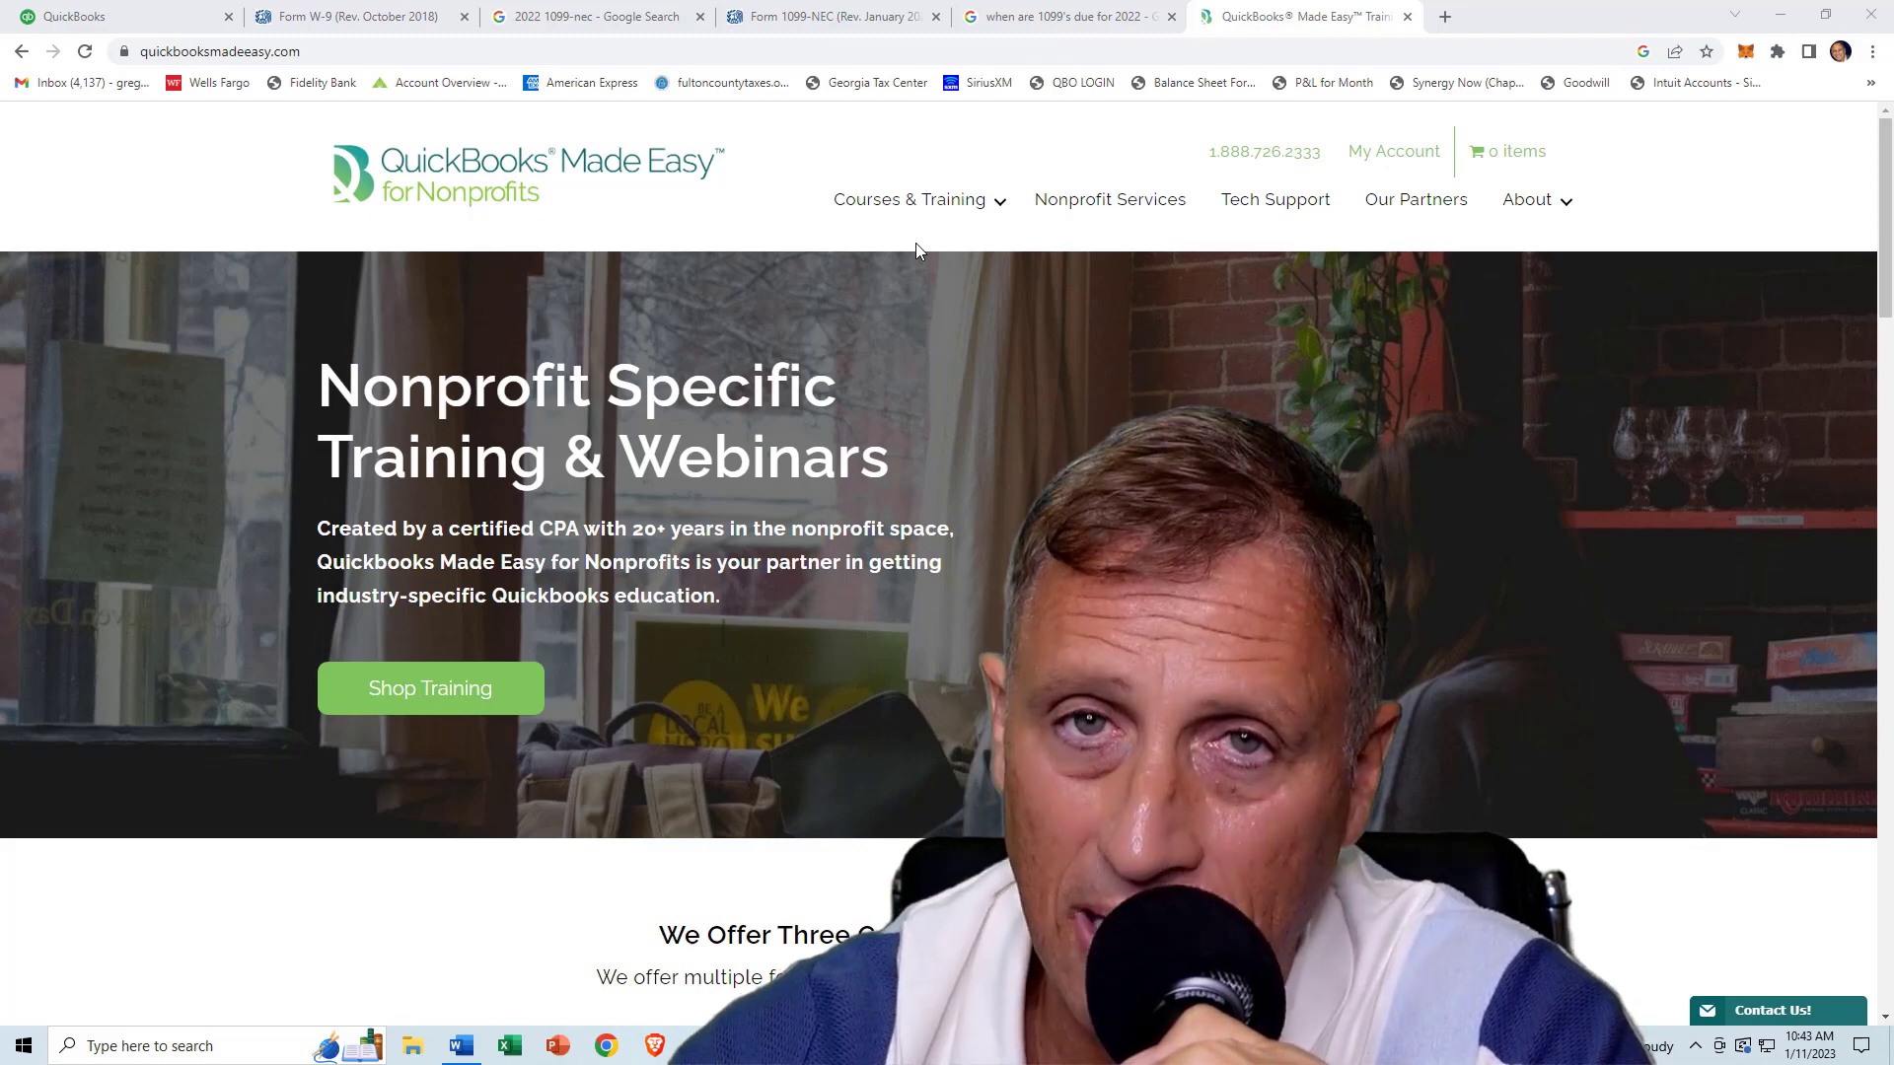
# - Switch to the Chrome tab with the filled-in Form 1099-NEC (Rev. January 2022) PDF
pyautogui.click(825, 25)
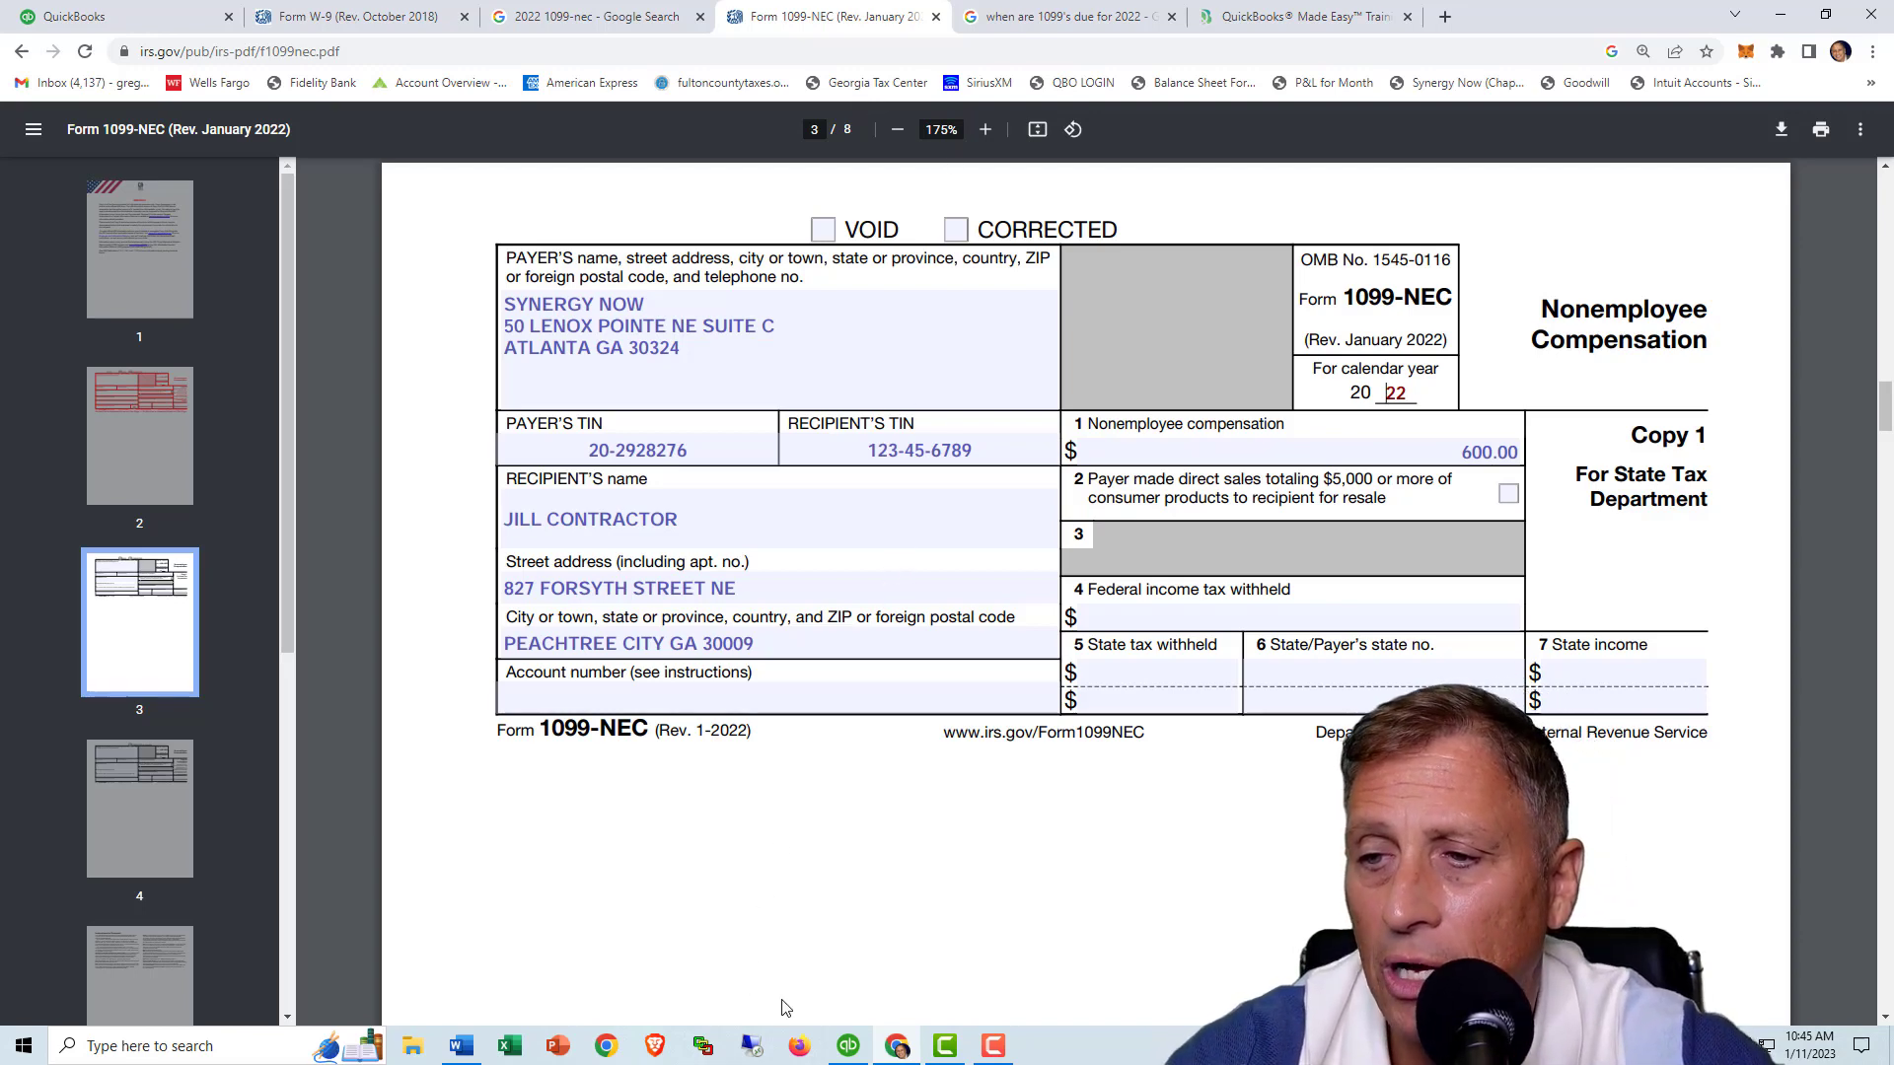
# - Bring QuickBooks Desktop forward and open Reports > Company & Financial > Expenses by Vendor Summary
pyautogui.click(847, 1045)
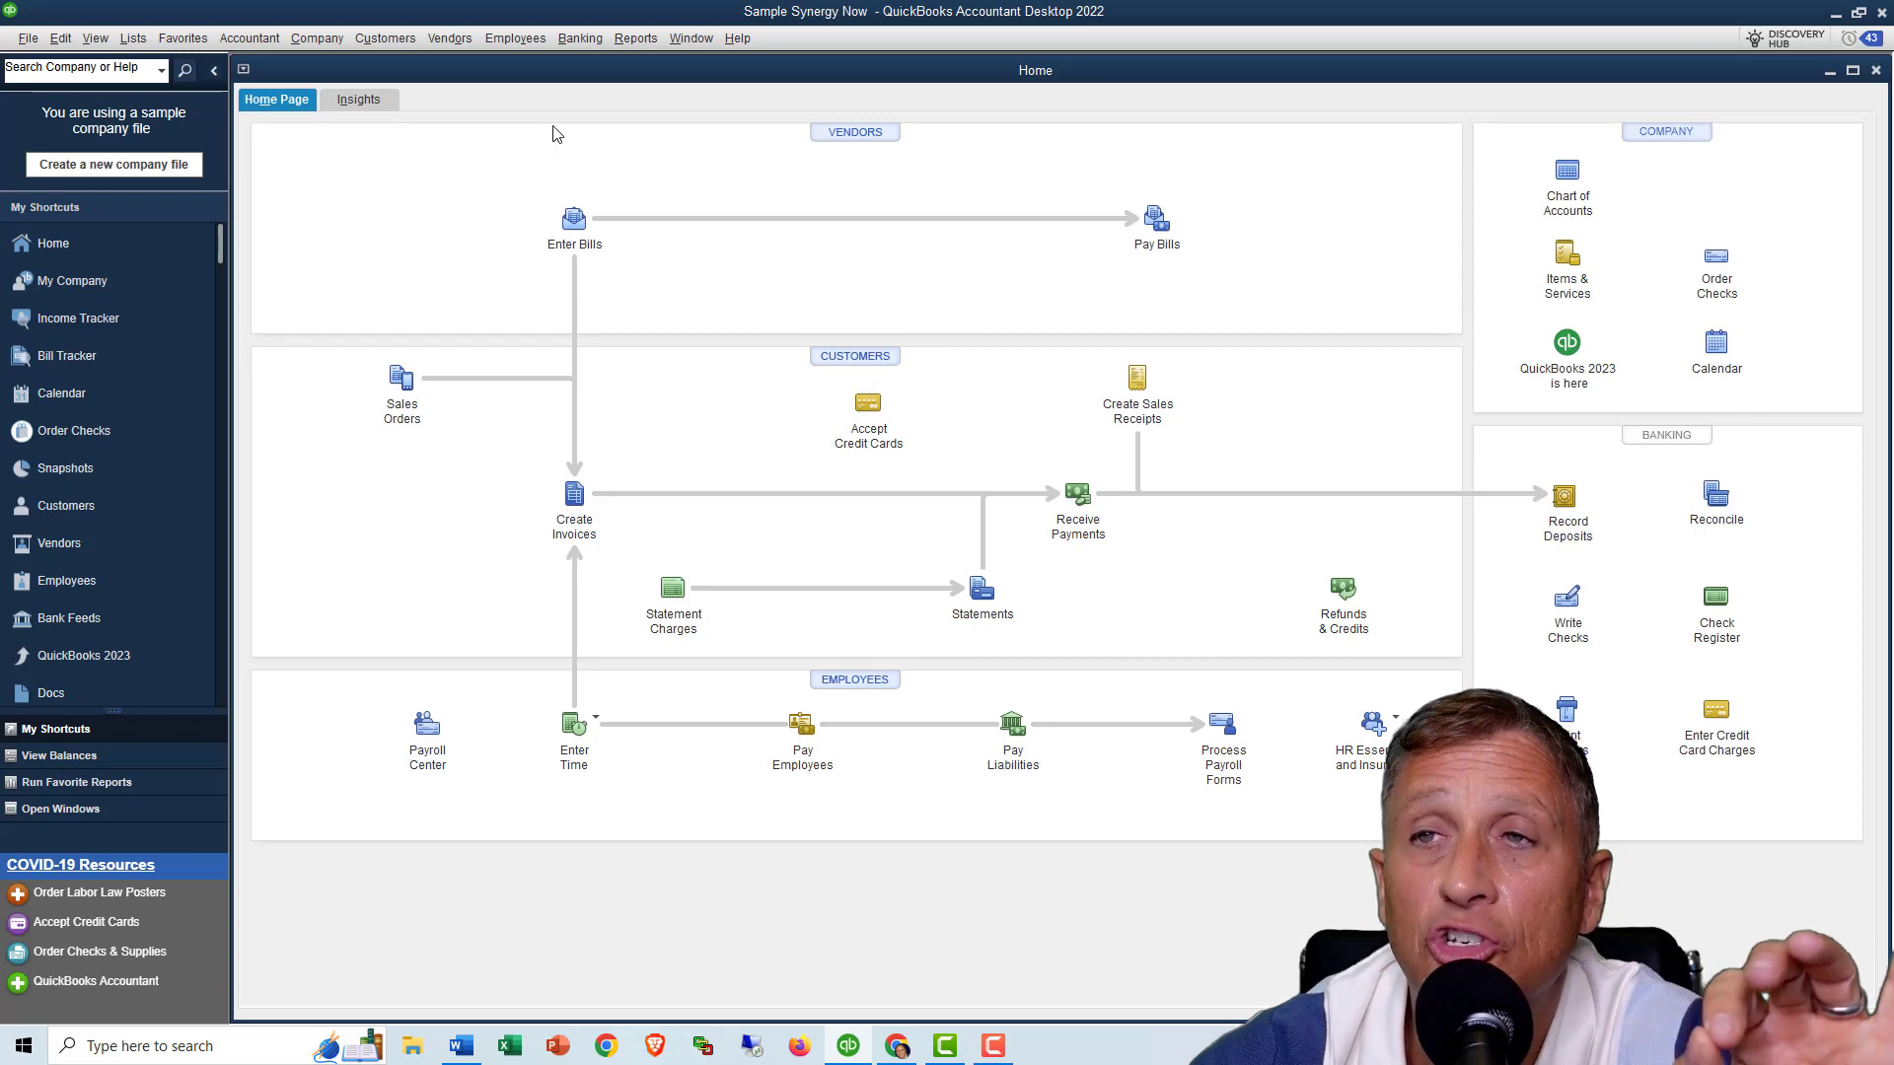
pyautogui.click(632, 38)
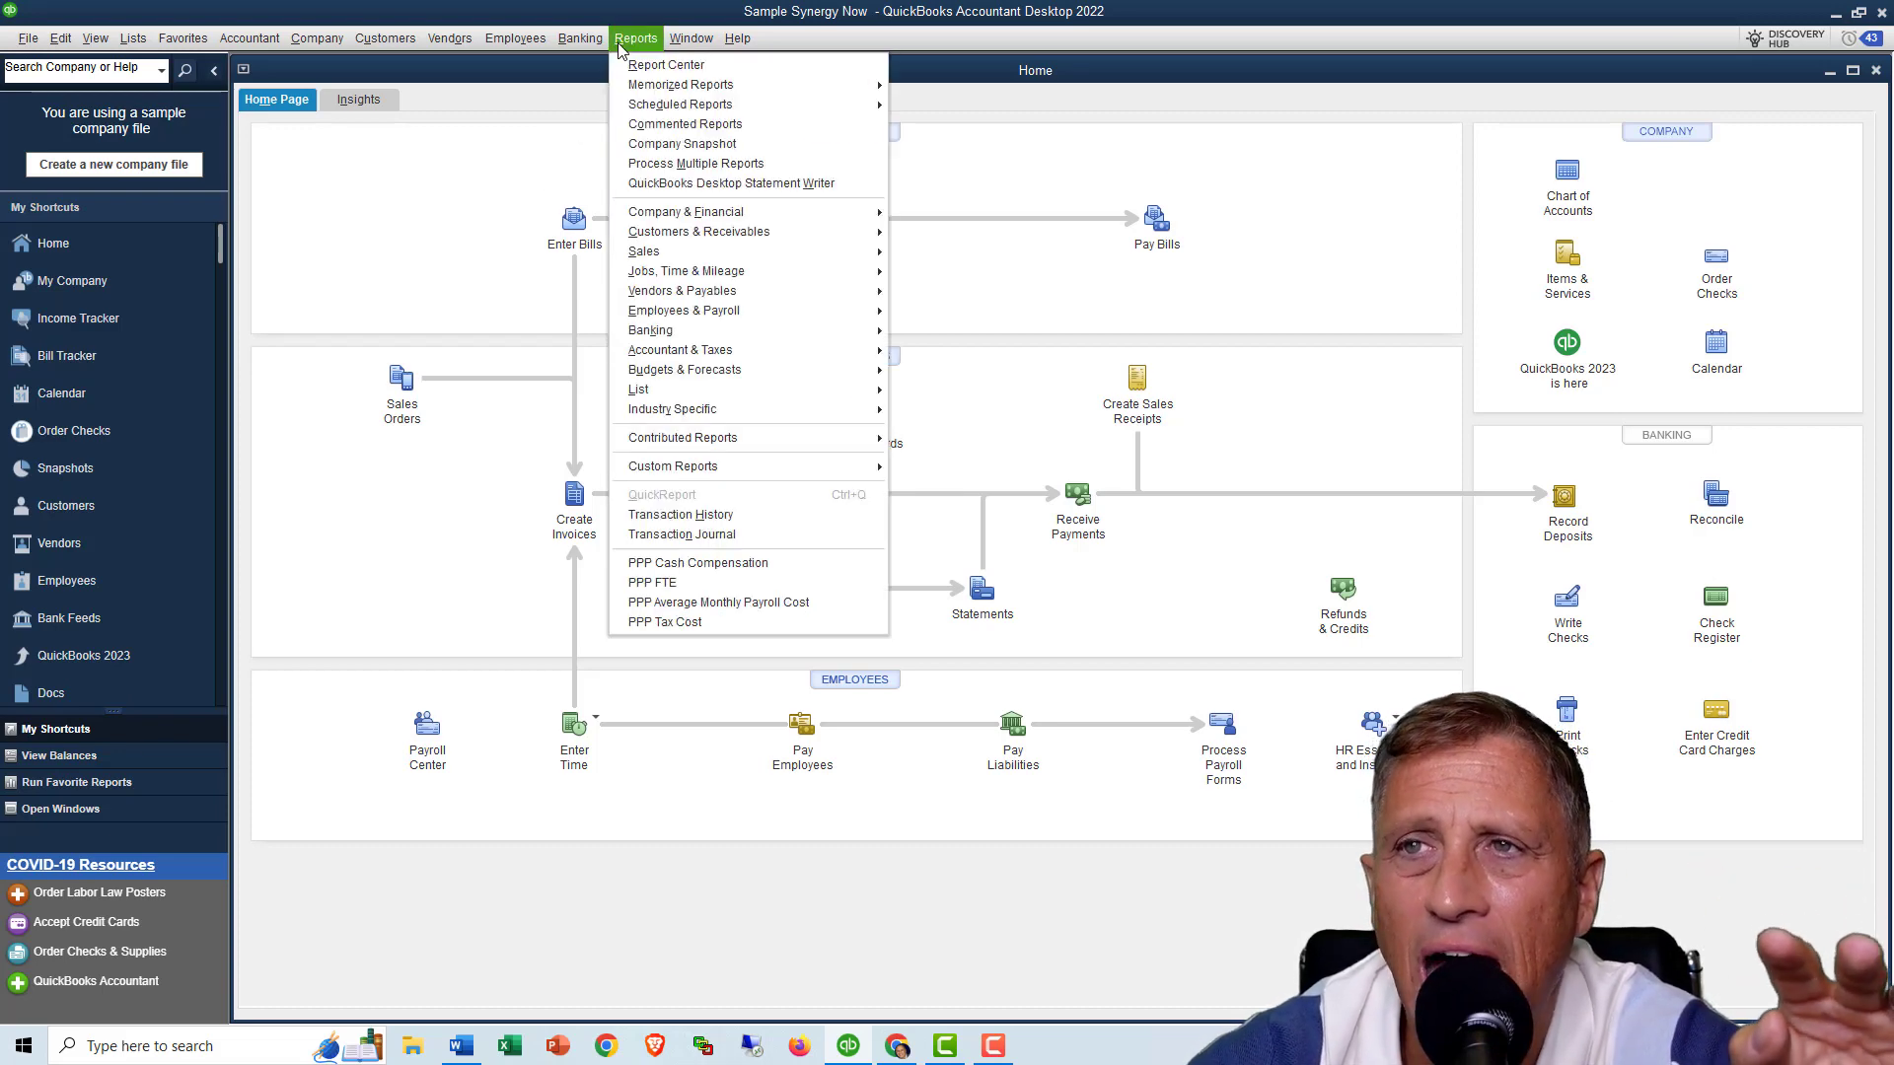
pyautogui.moveTo(686, 217)
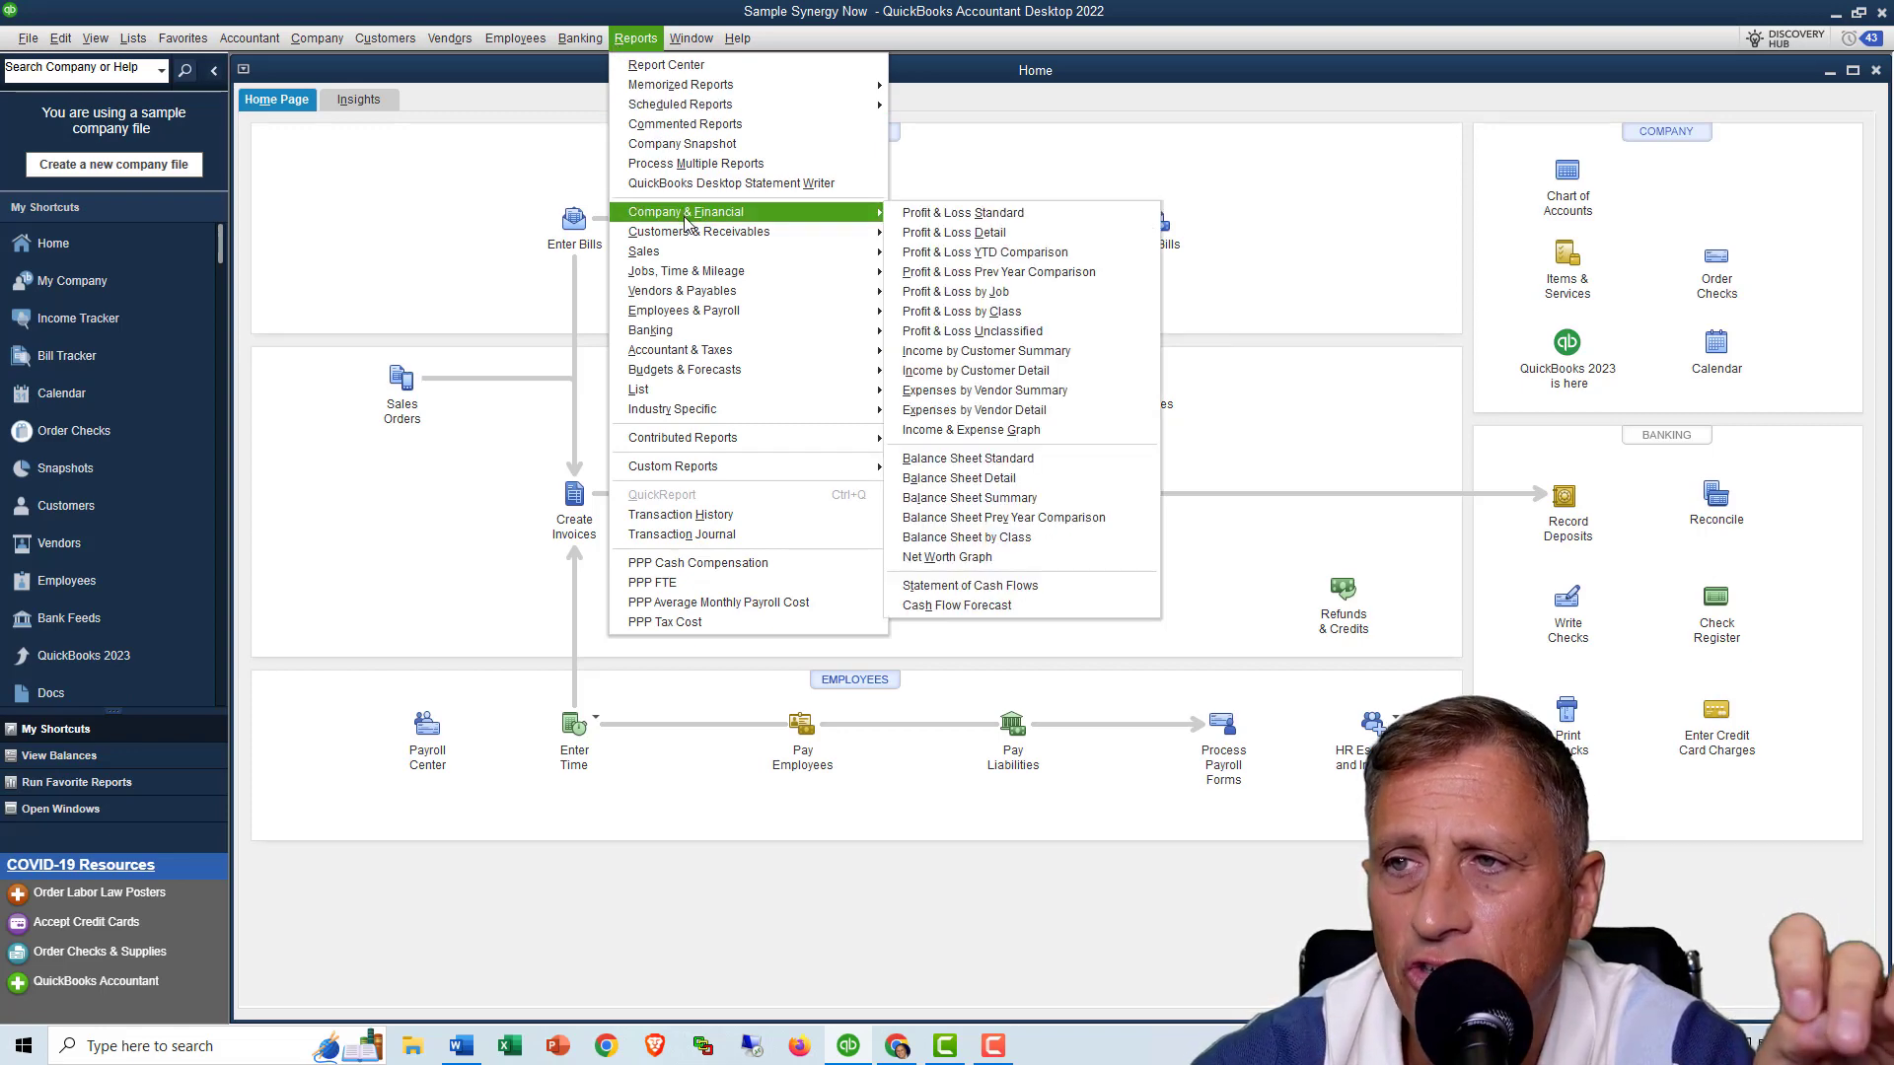
pyautogui.click(945, 393)
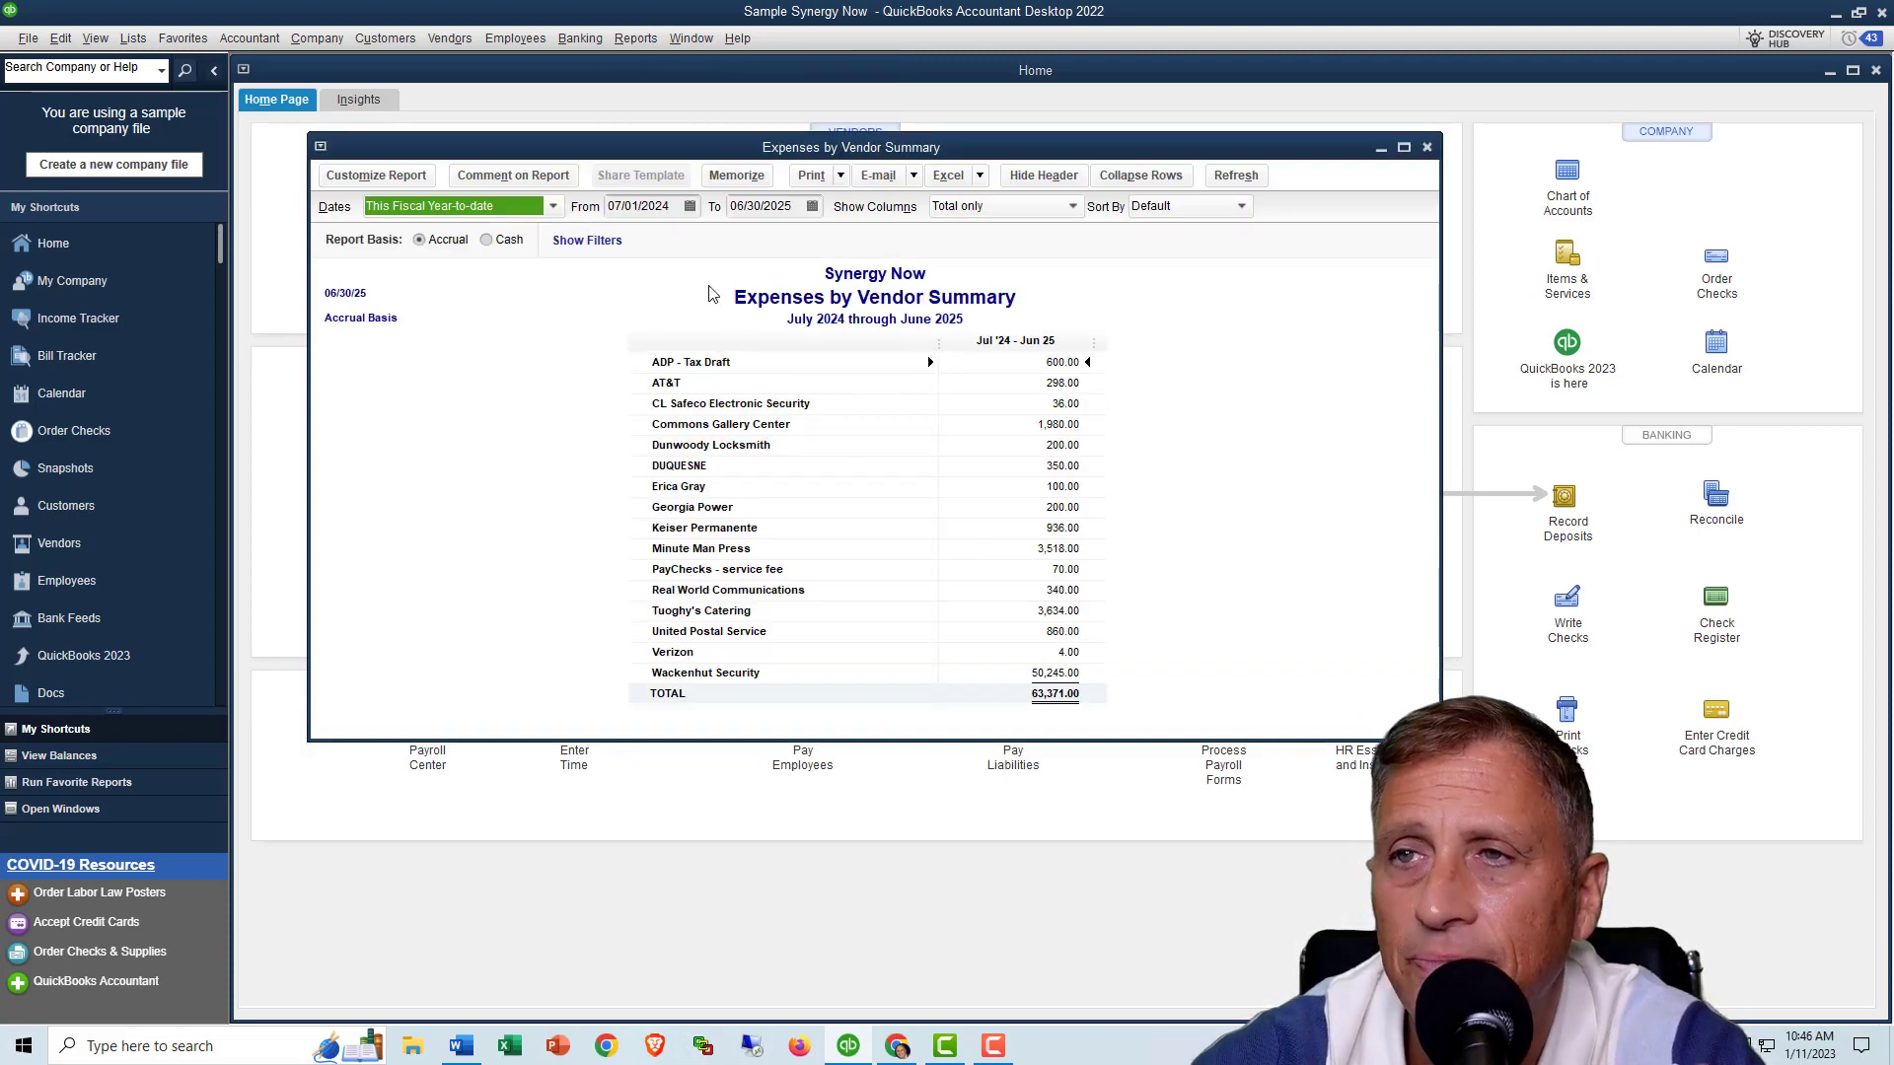
# - Set the report date range to 01/01/2025 through 12/31/2025
pyautogui.press('Tab')
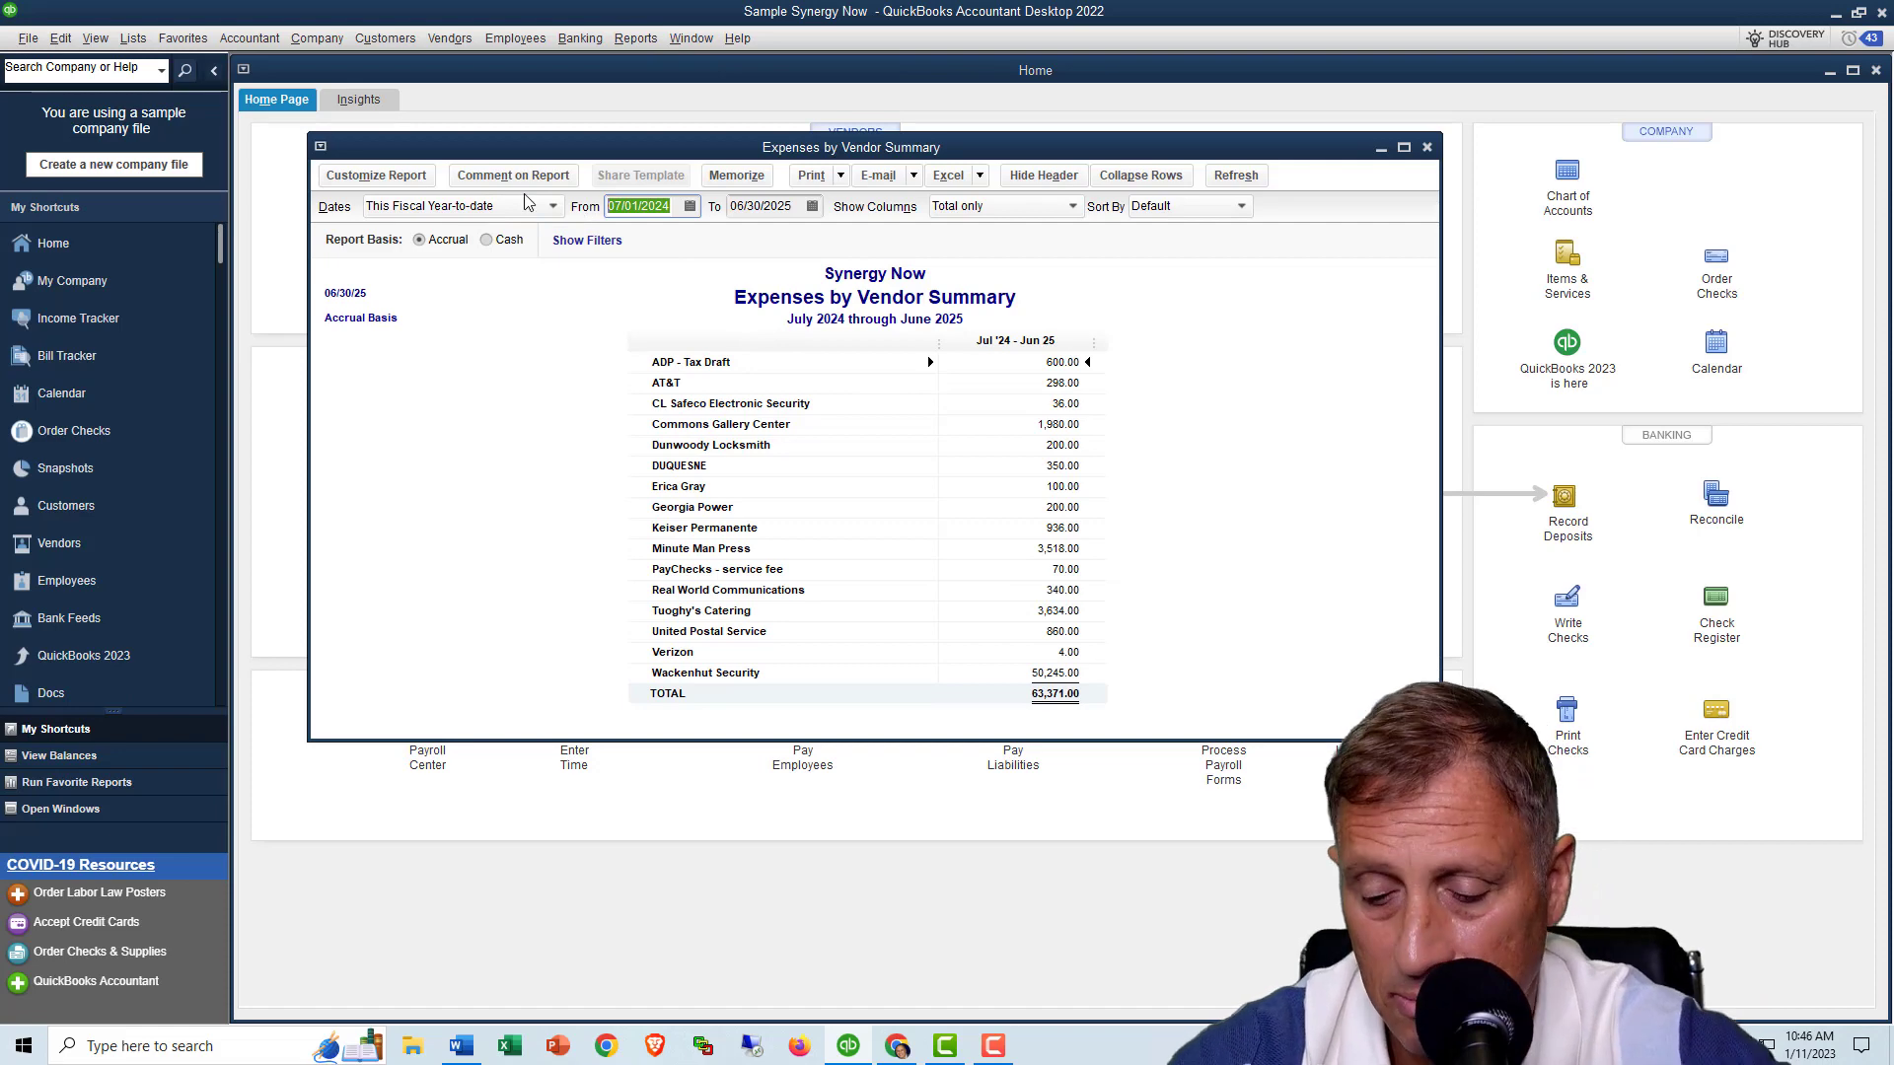
pyautogui.write('010125')
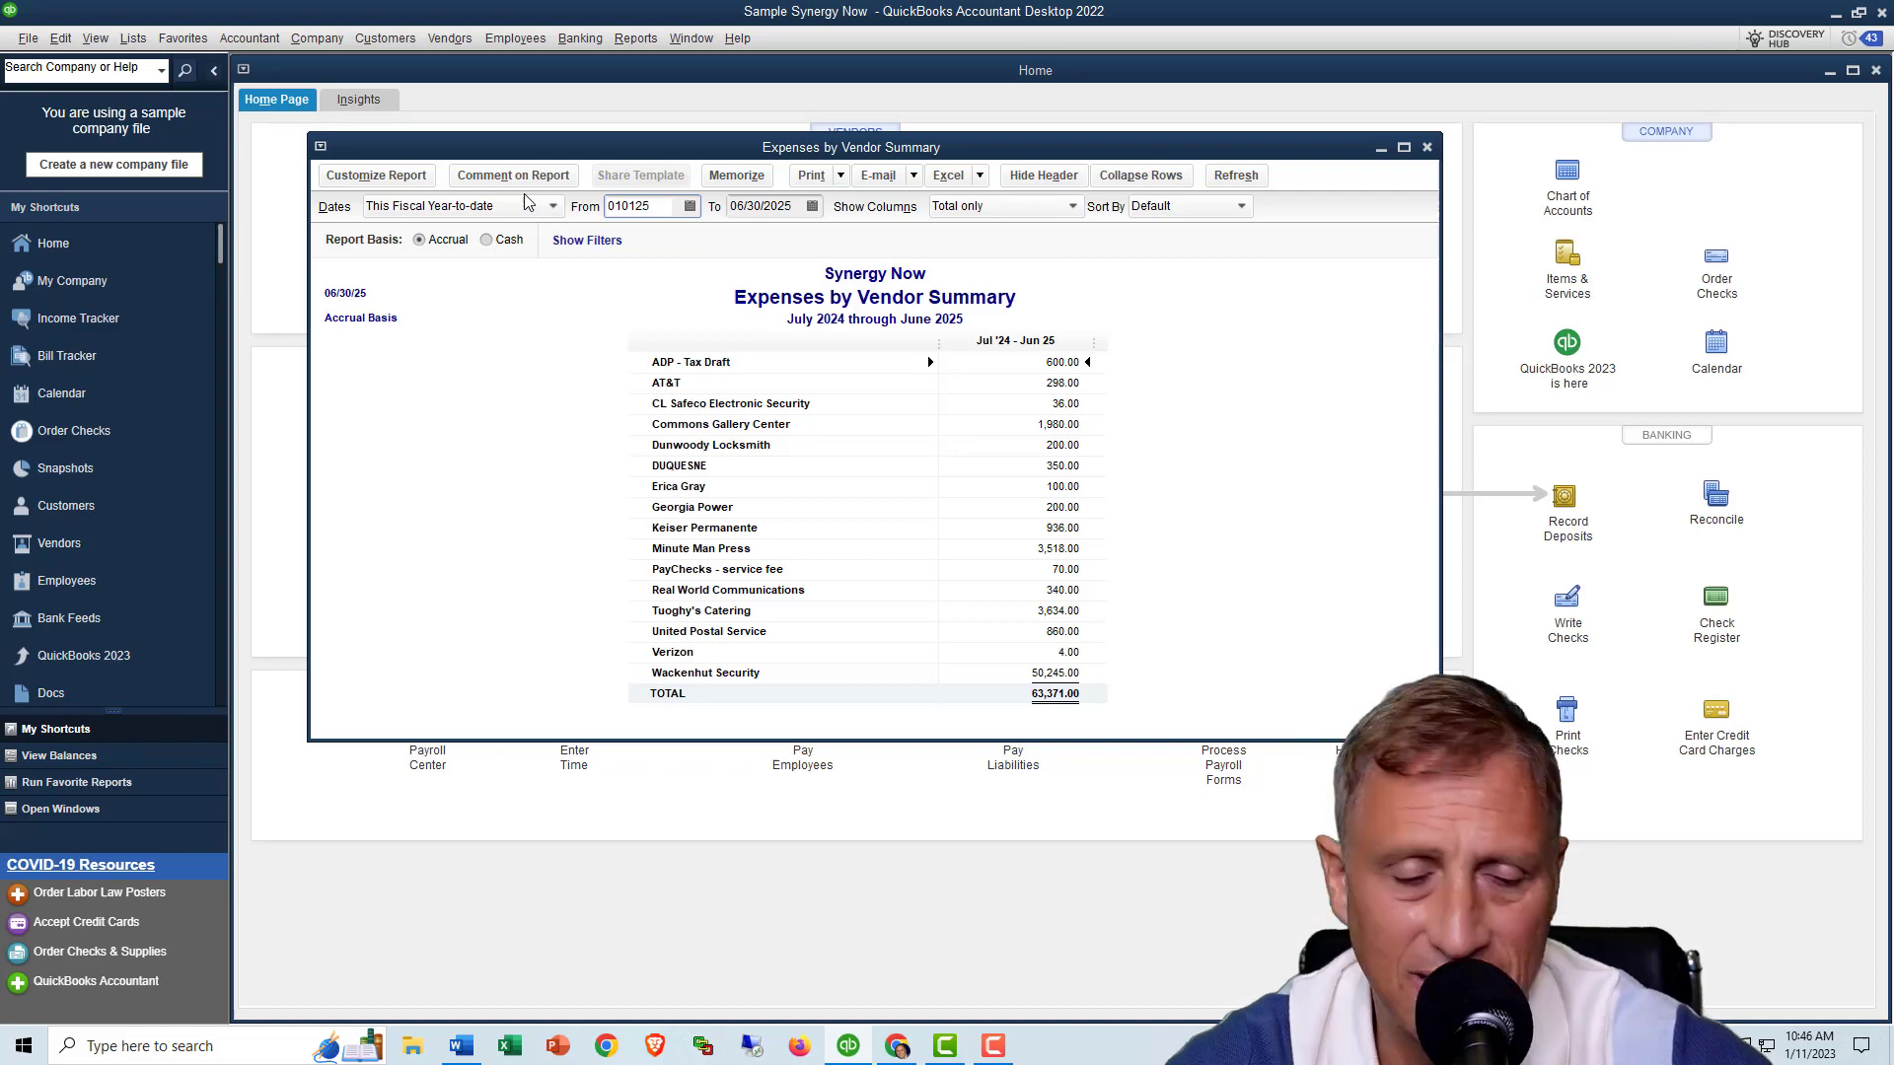
pyautogui.press('Tab')
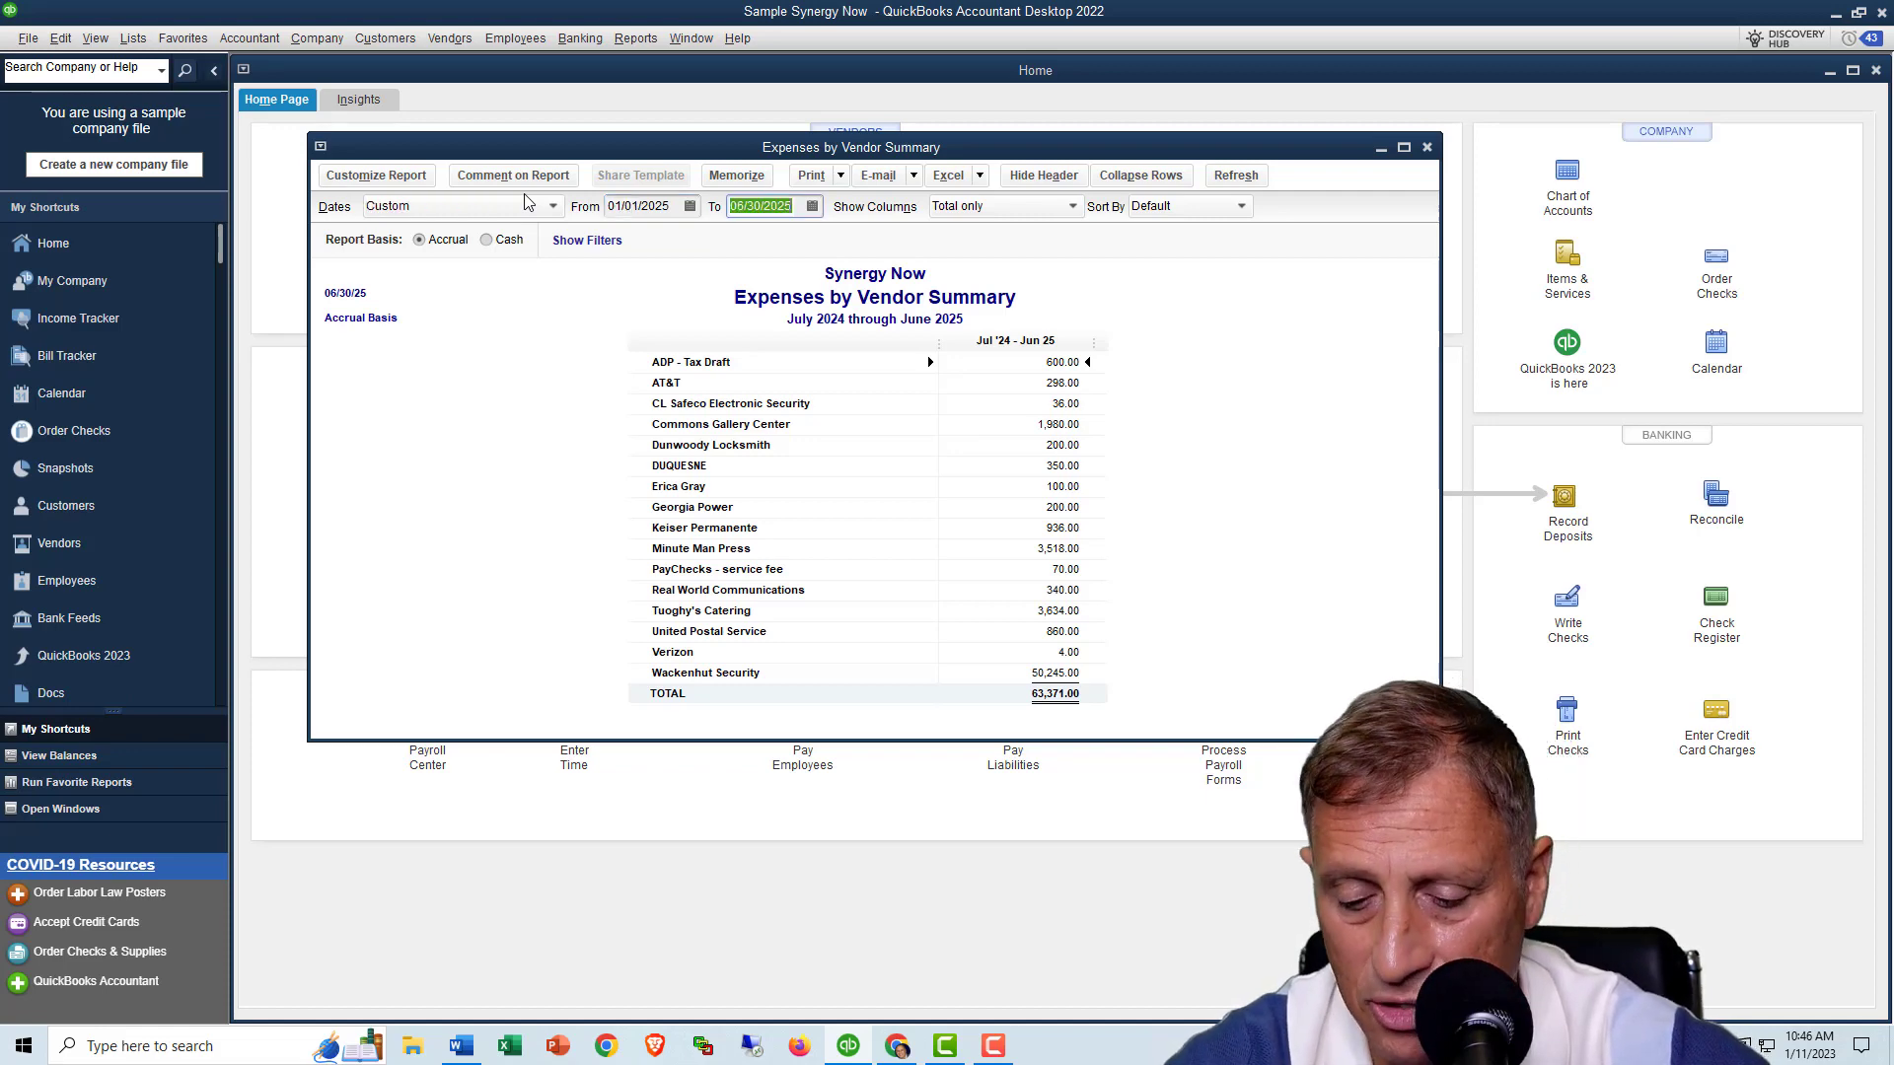
pyautogui.write('123125')
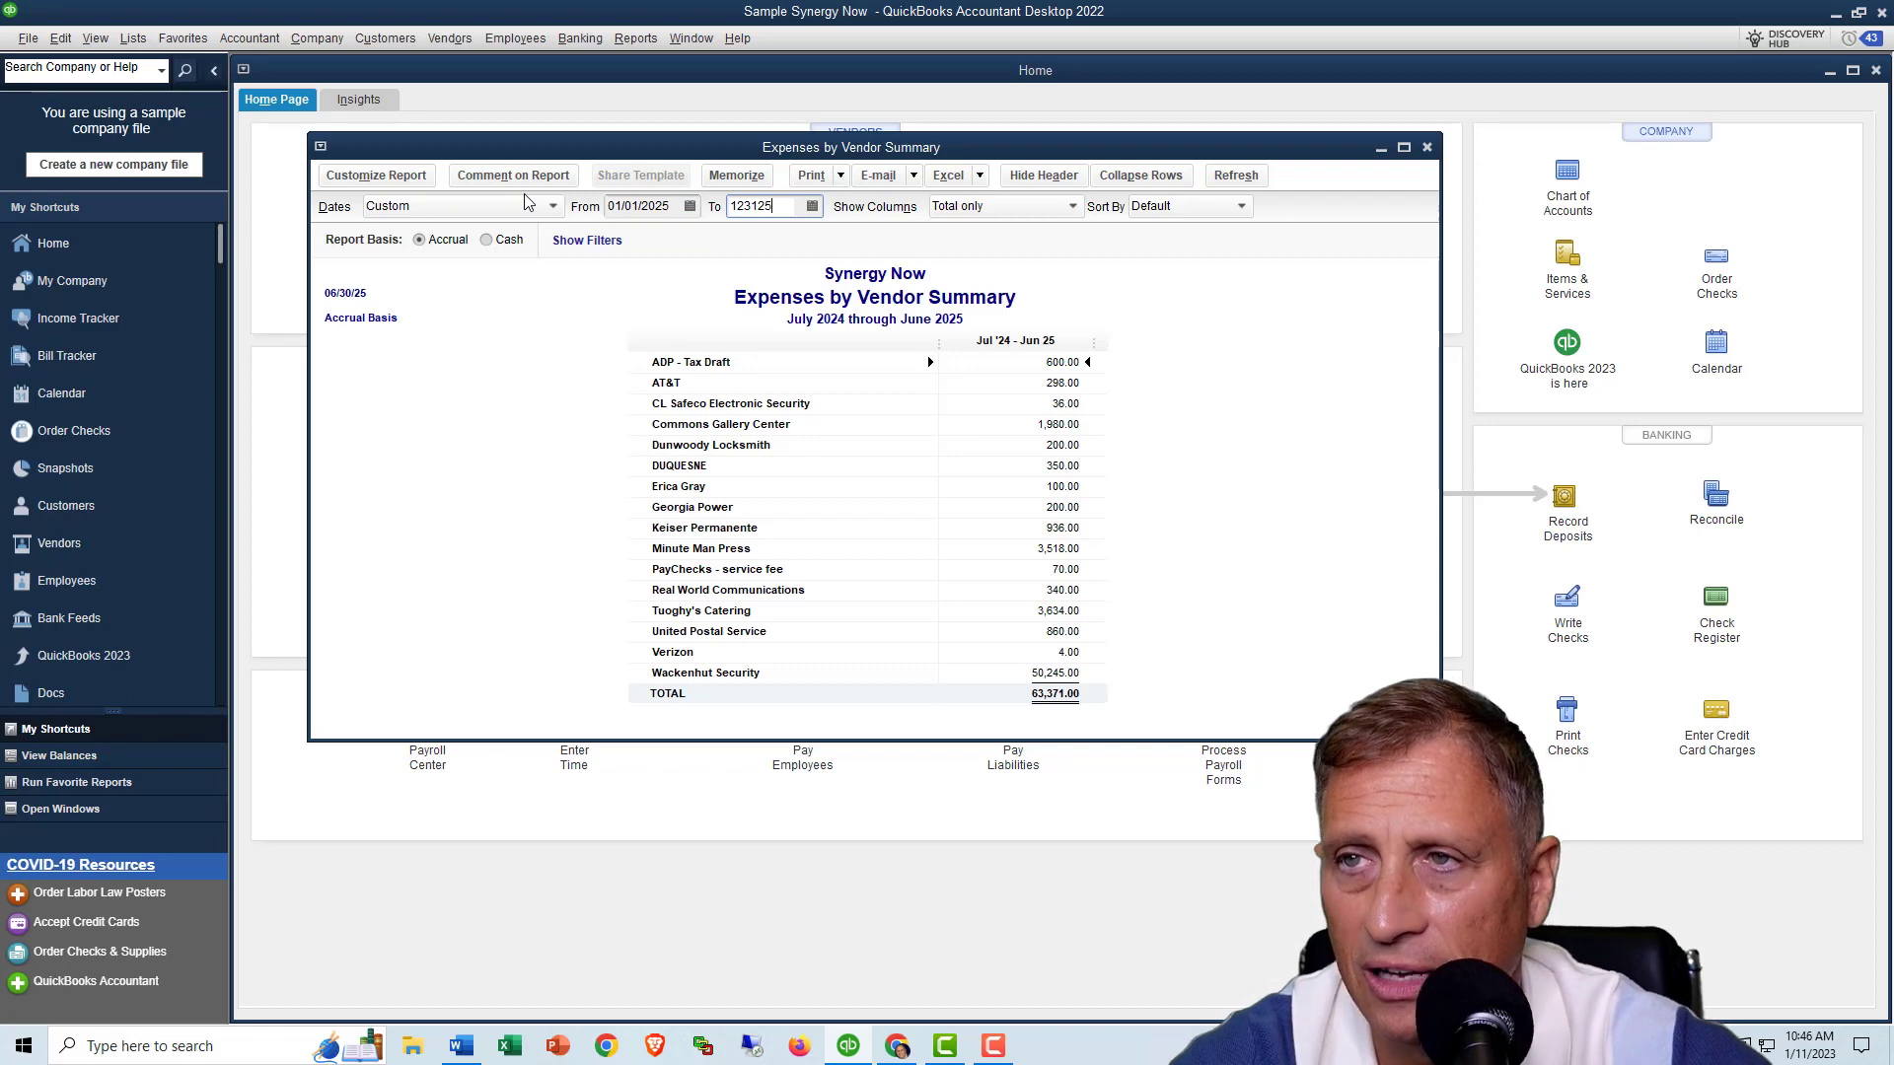
pyautogui.press('Tab')
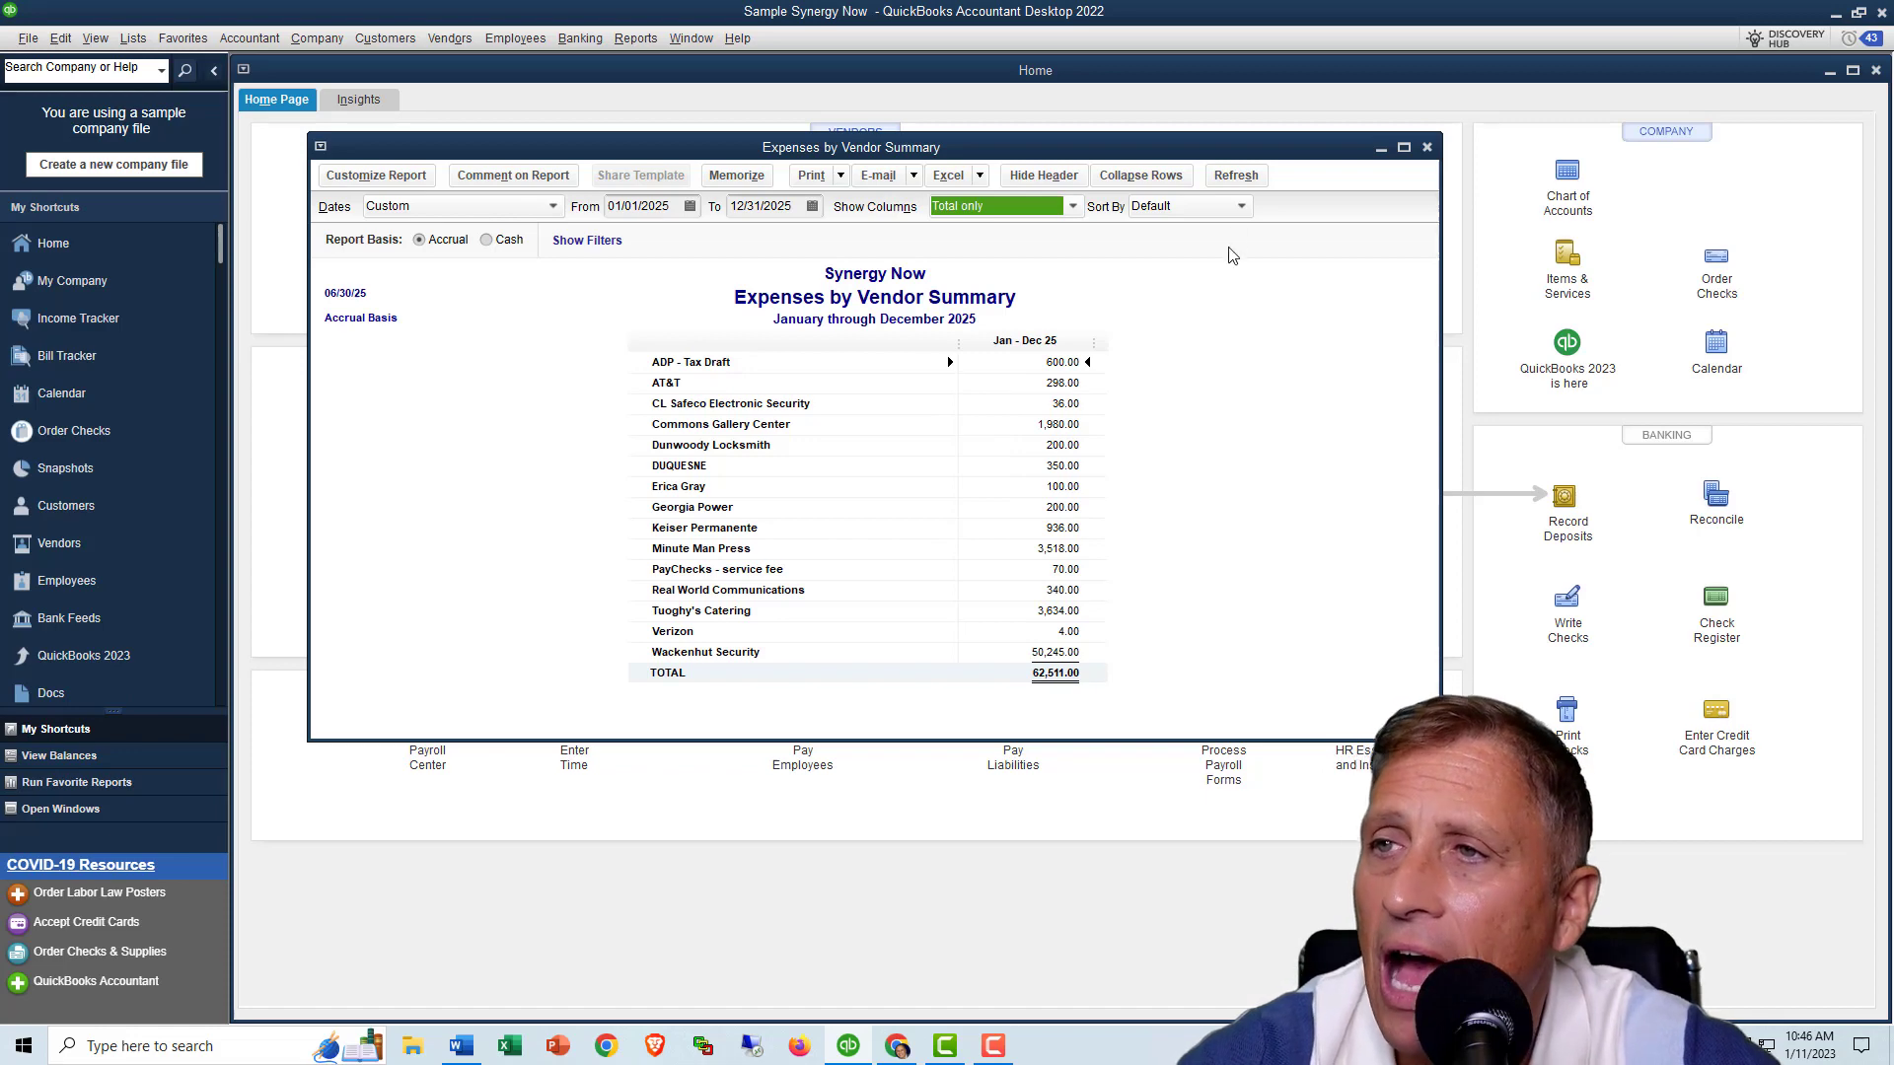
# - Sort the vendors by Total in descending order, then switch back toward Chrome
pyautogui.click(1239, 207)
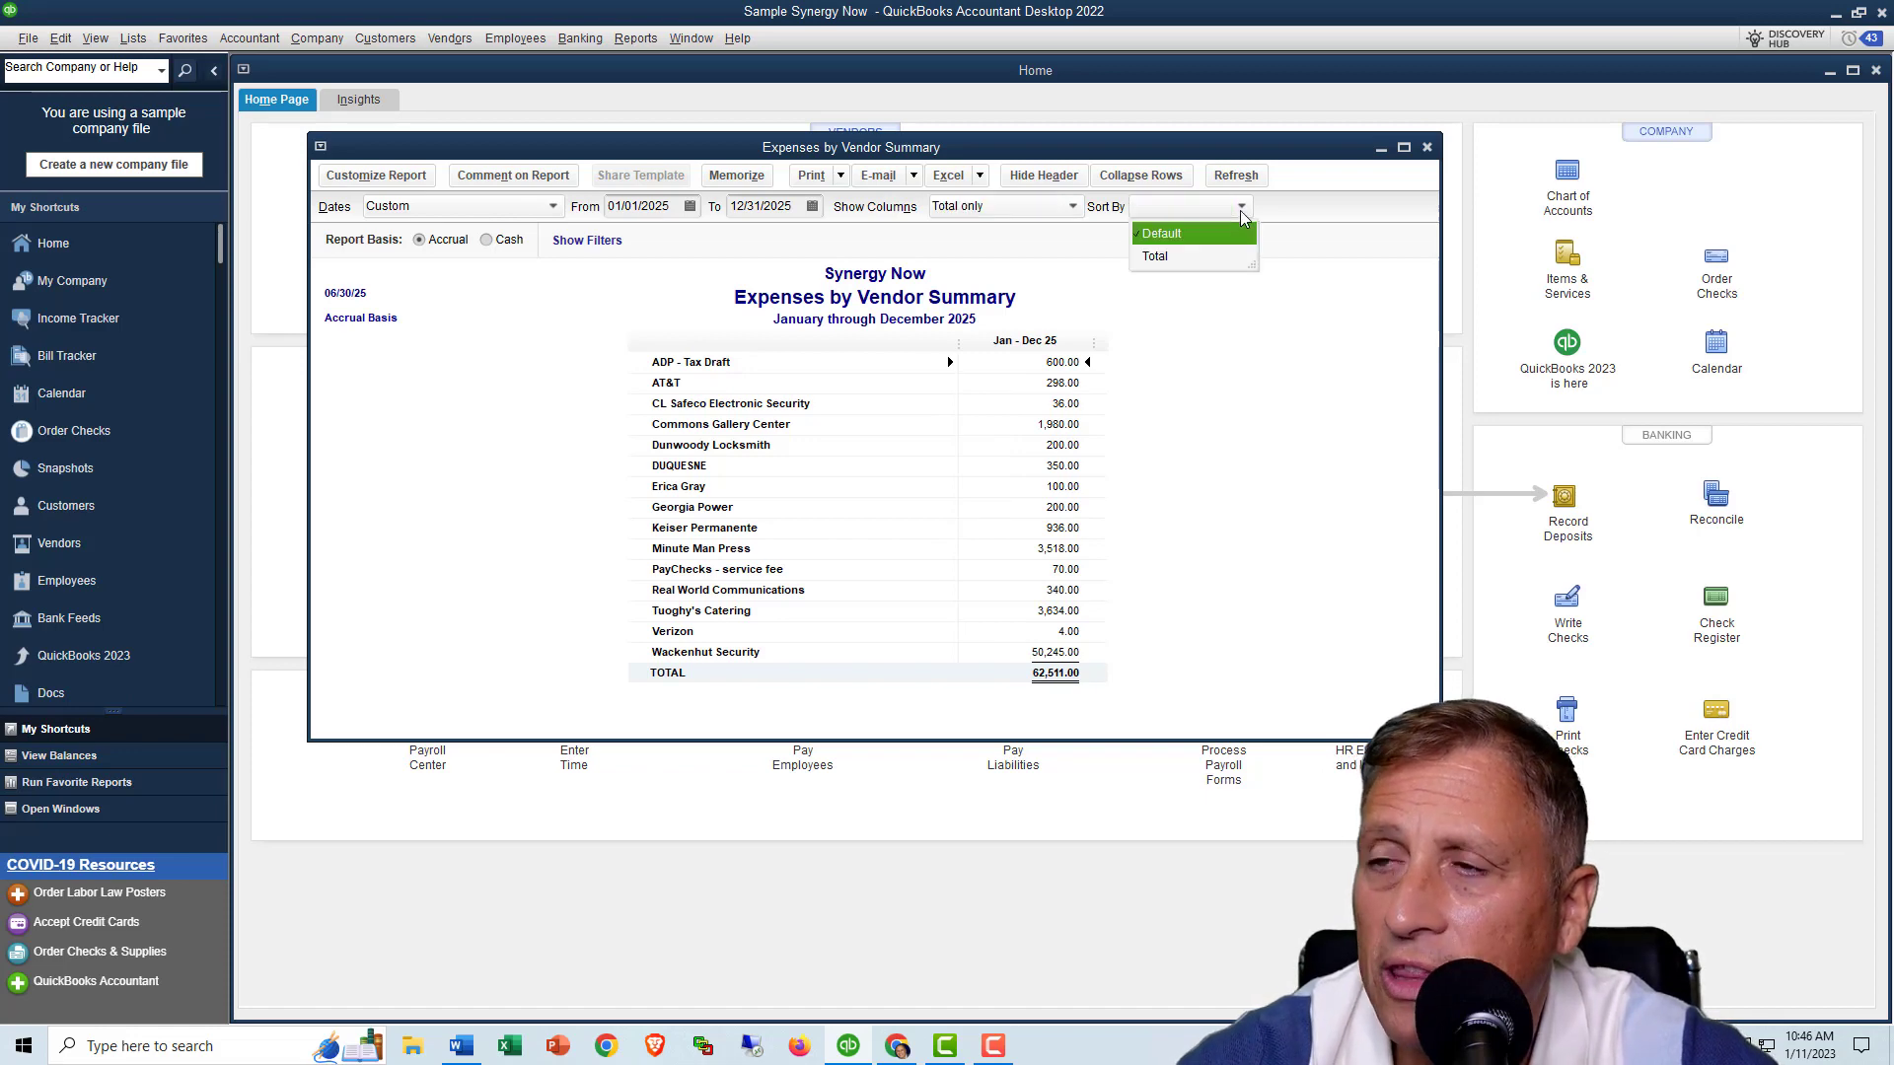
pyautogui.click(1172, 259)
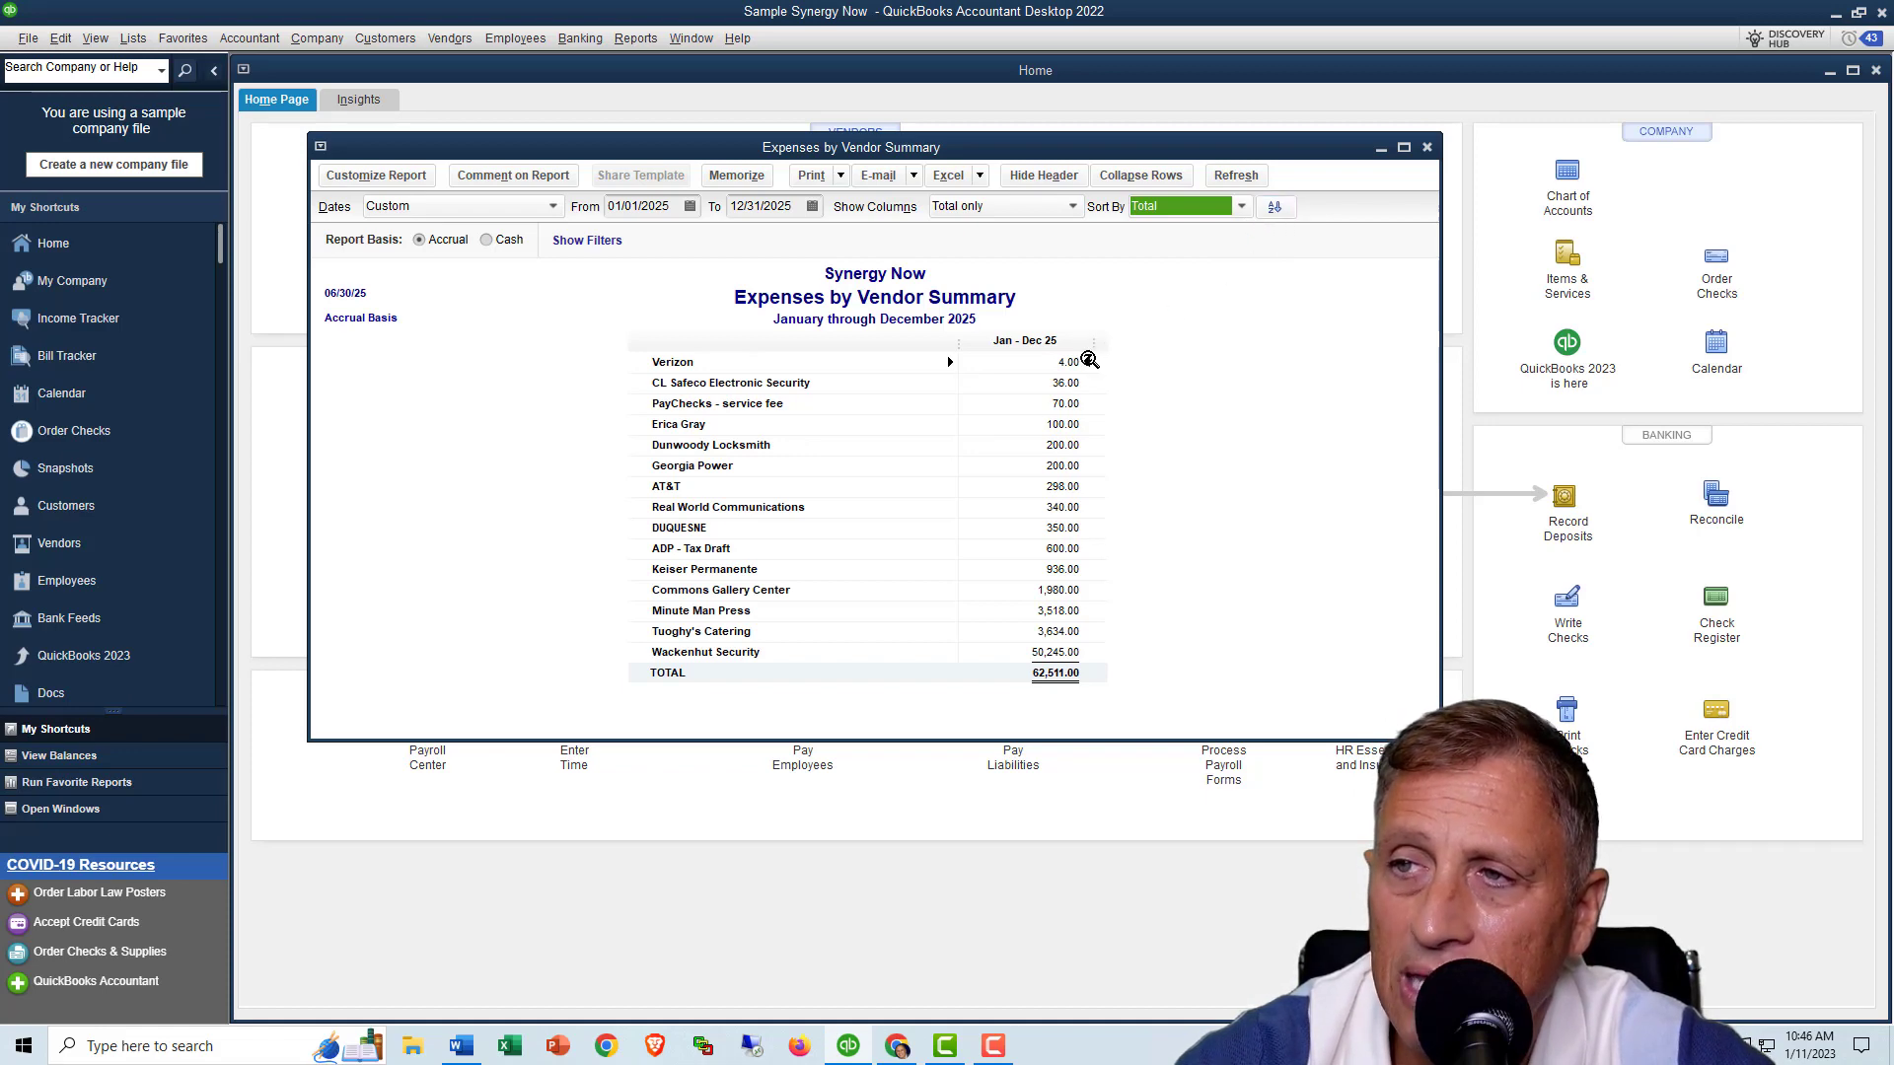
pyautogui.click(1274, 208)
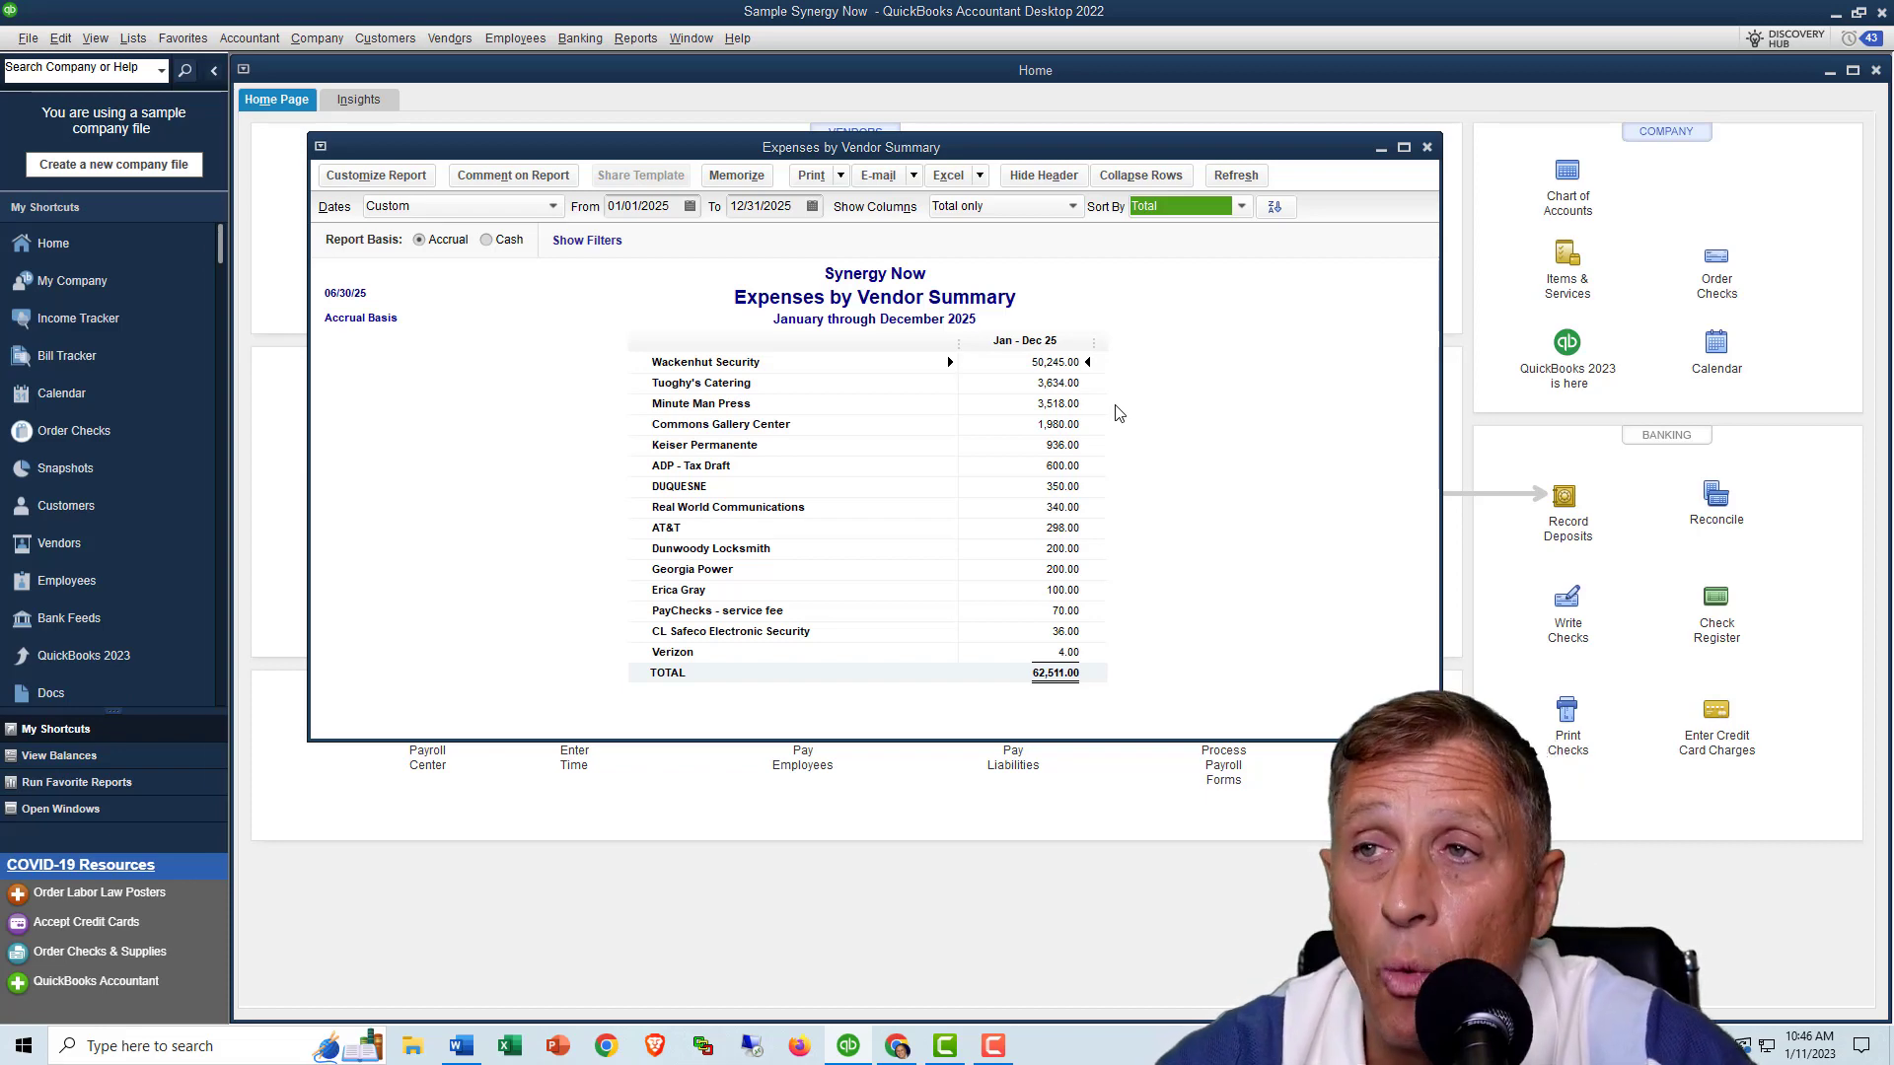
pyautogui.hotkey('alt', 'Tab')
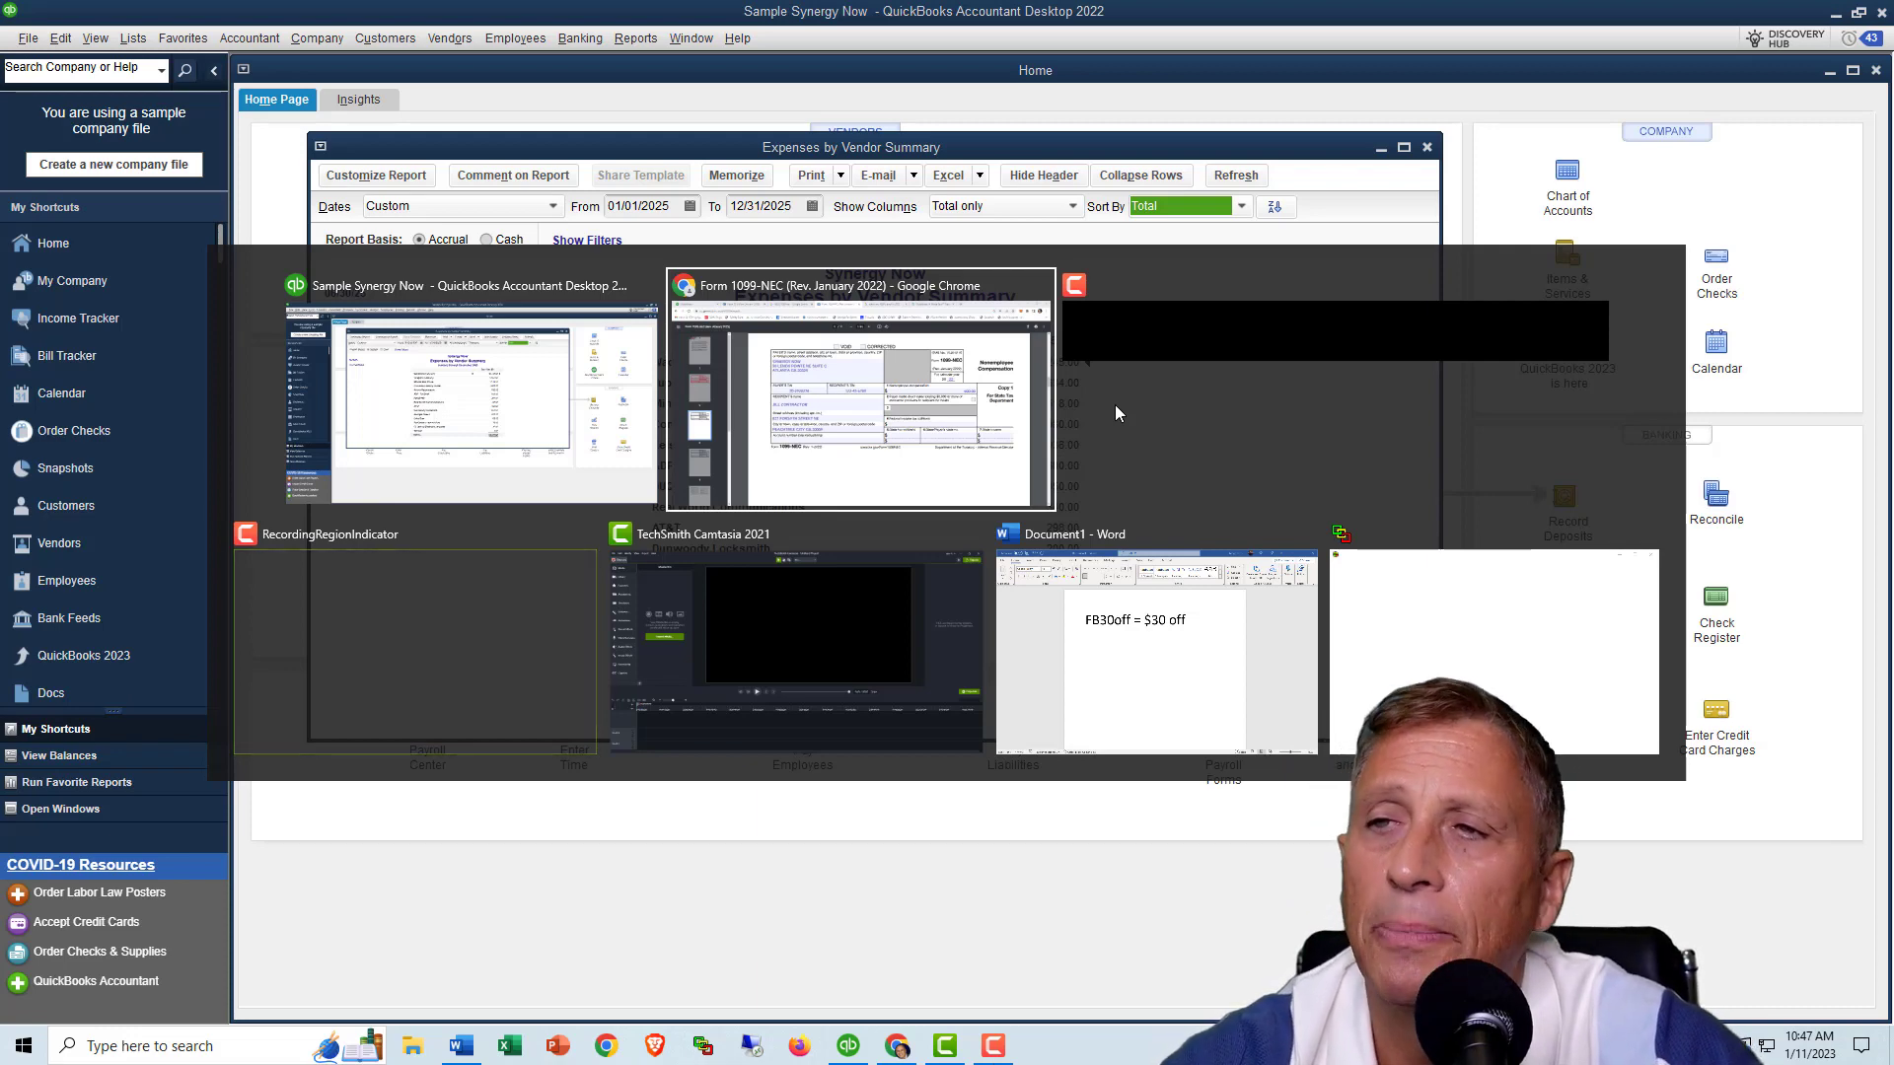
# - View the blank Form W-9 PDF, glance back at QuickBooks Desktop, then open the QuickBooks Online dashboard
pyautogui.press('Return')
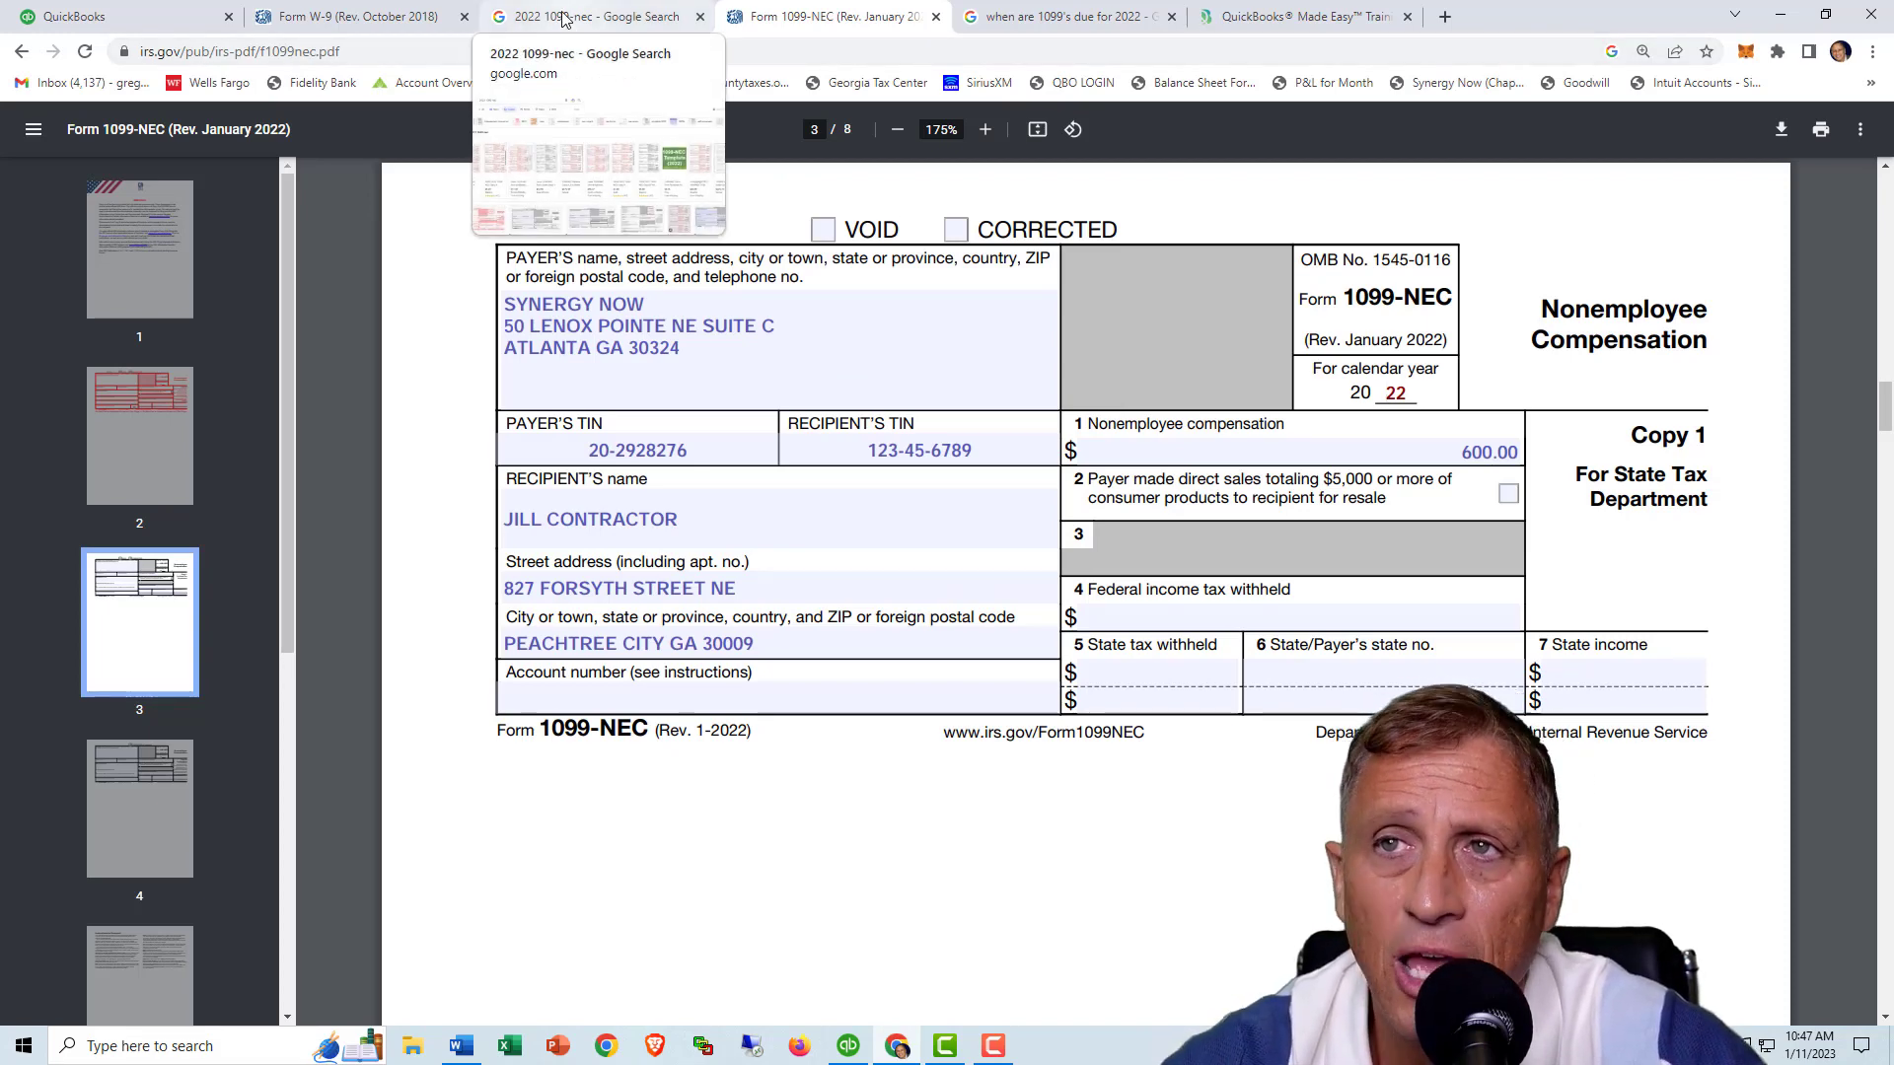
pyautogui.click(396, 15)
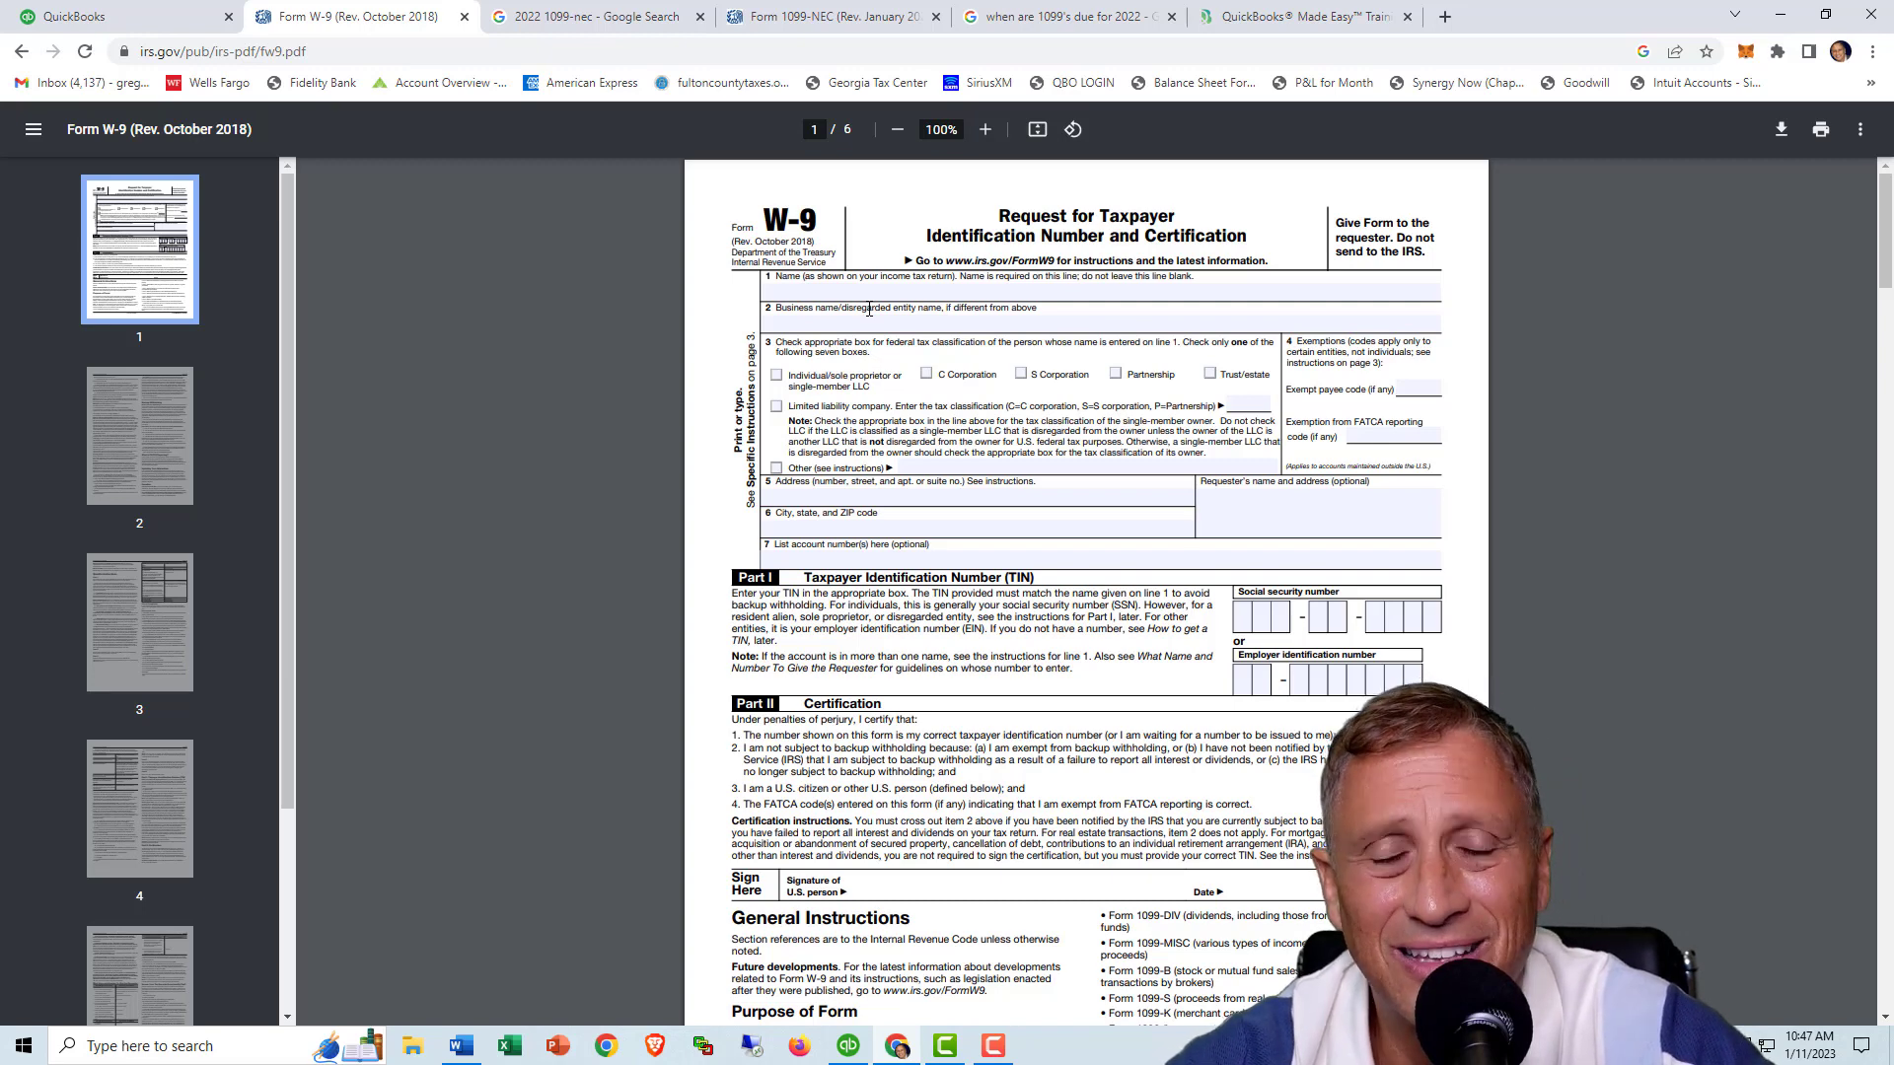
pyautogui.hotkey('alt', 'Tab')
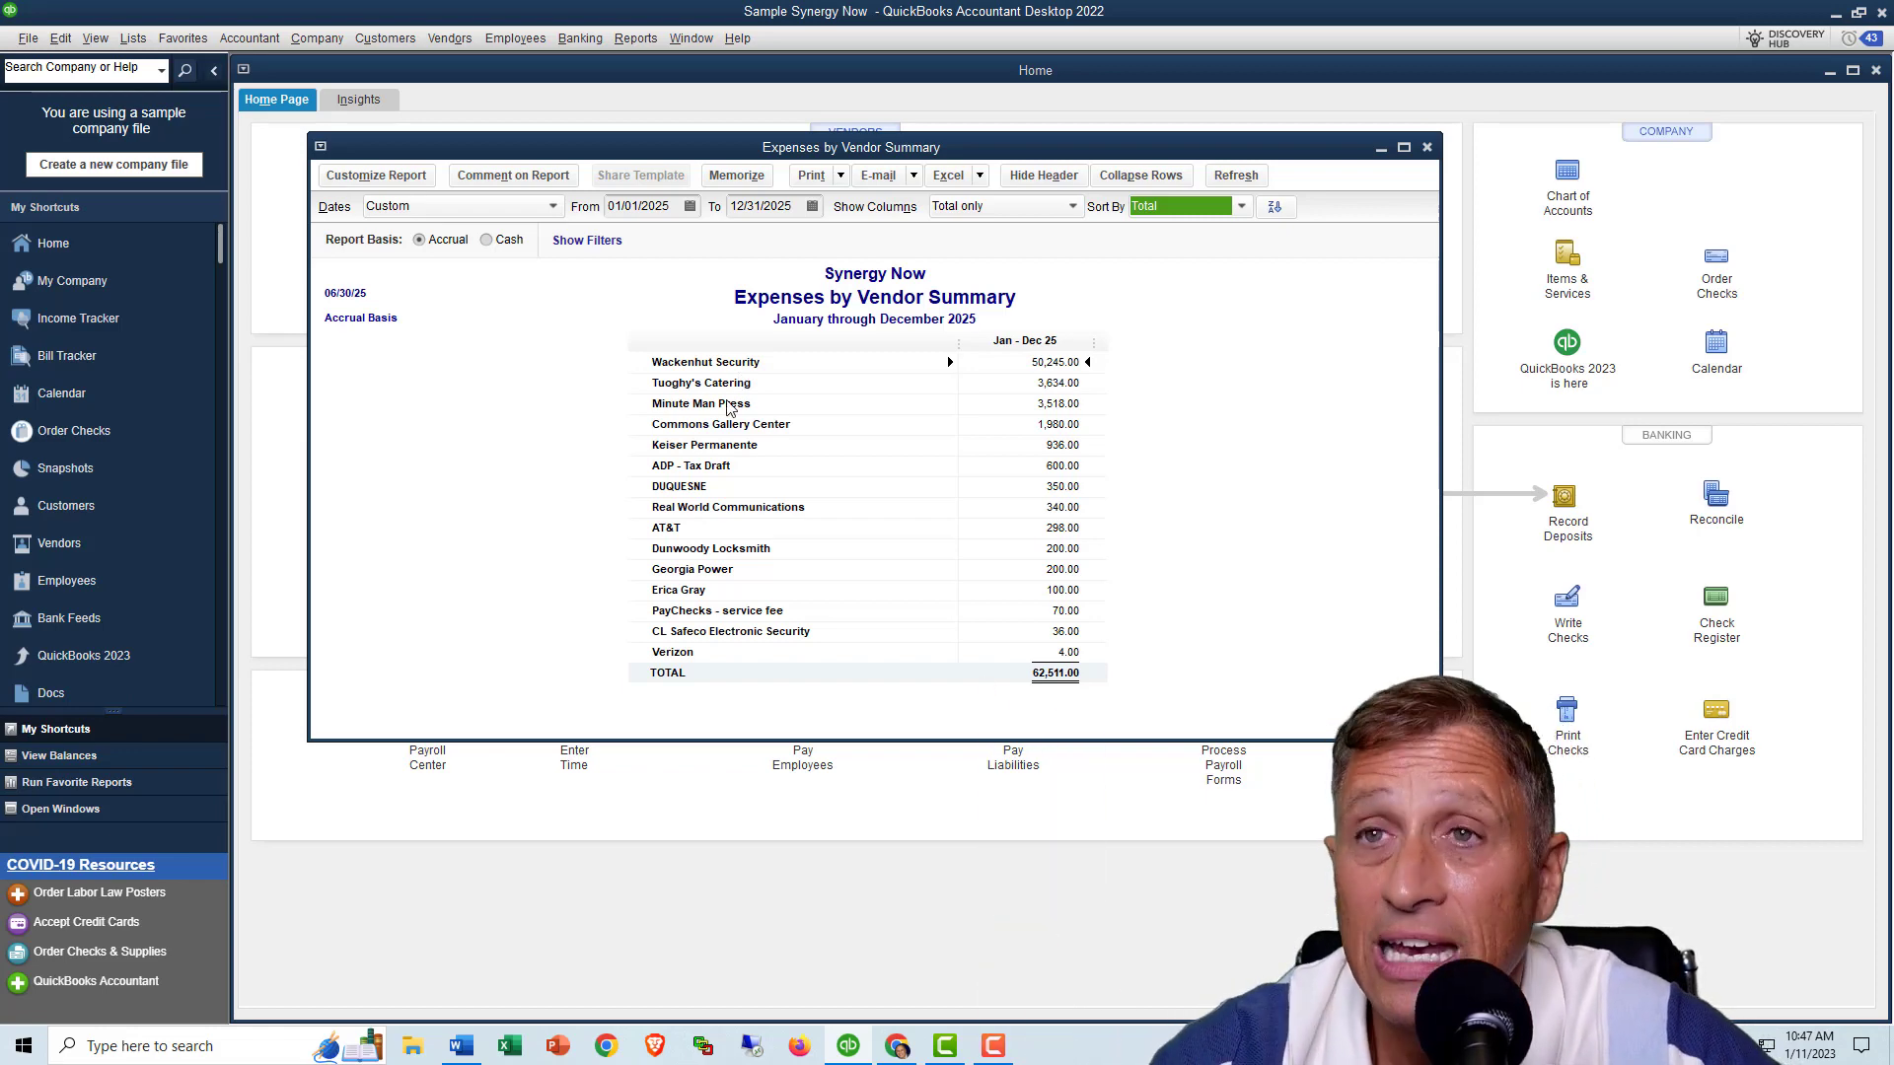
pyautogui.hotkey('alt', 'Tab')
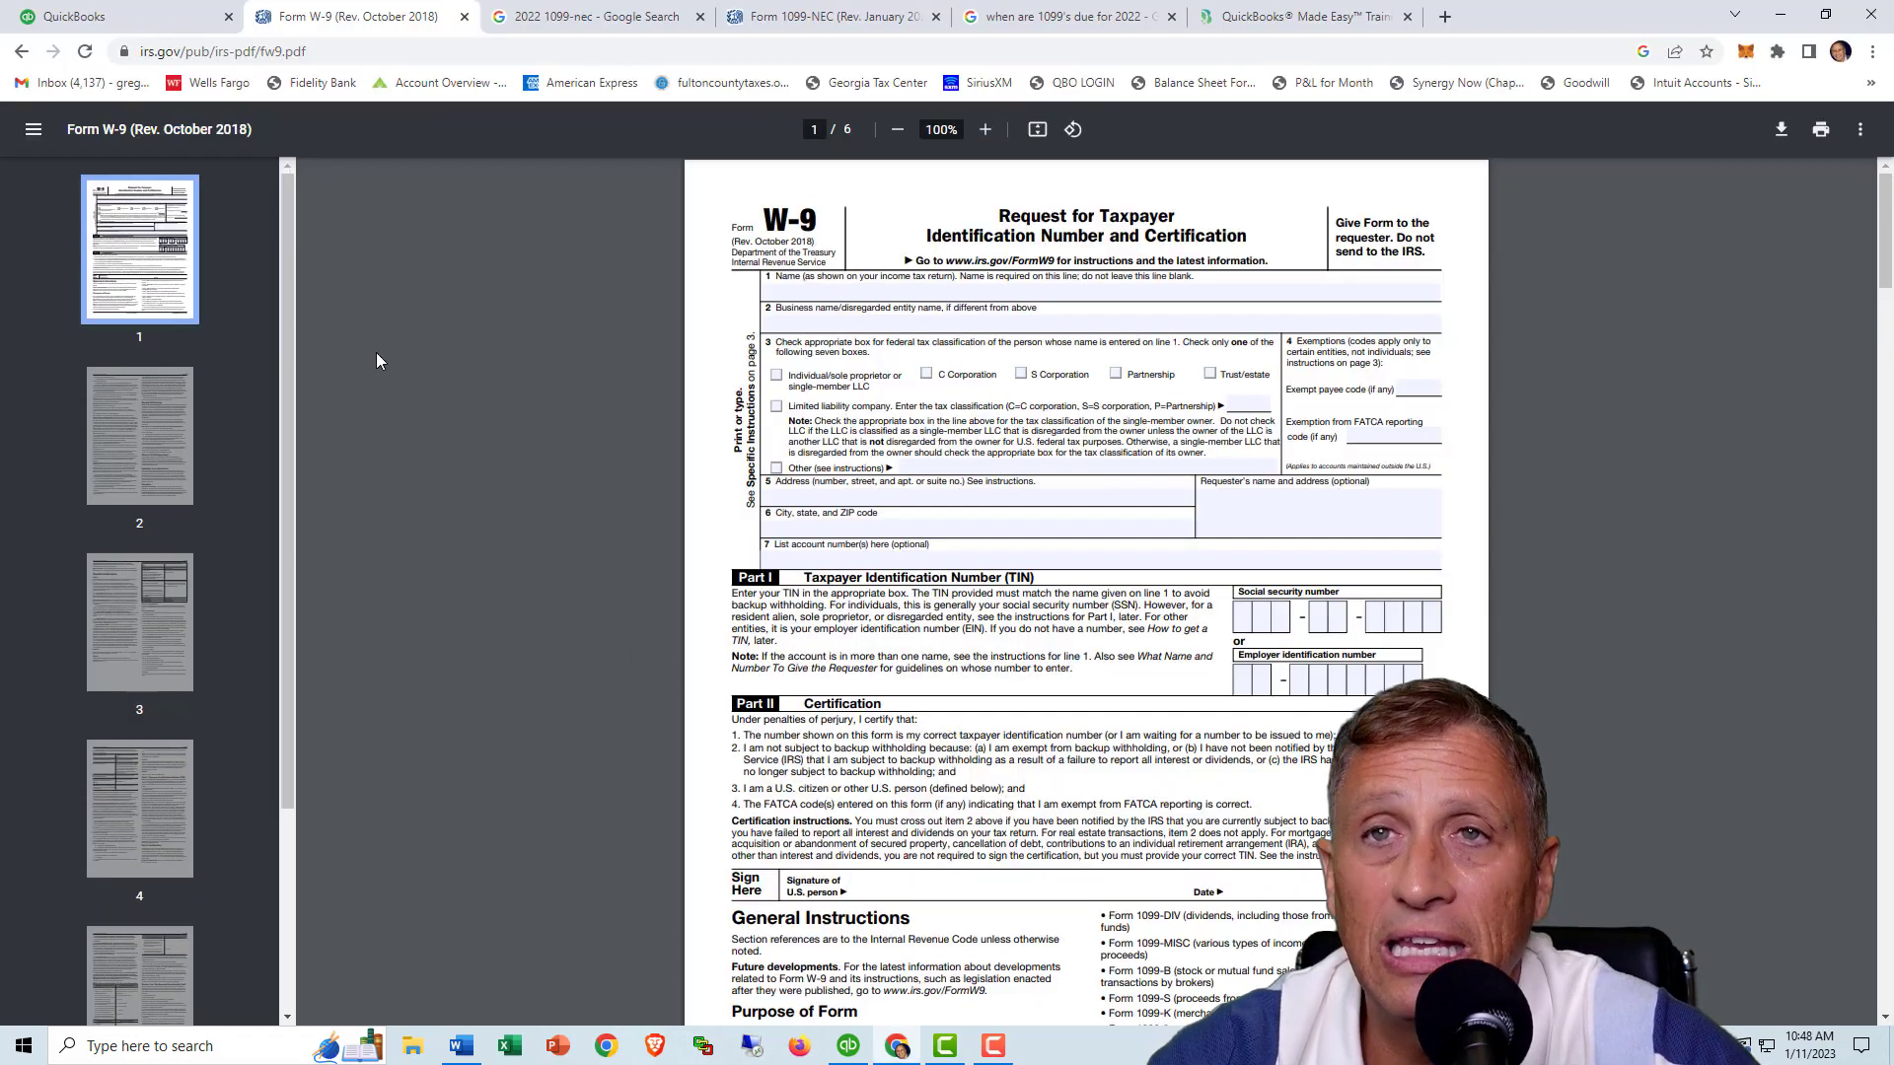
pyautogui.click(118, 18)
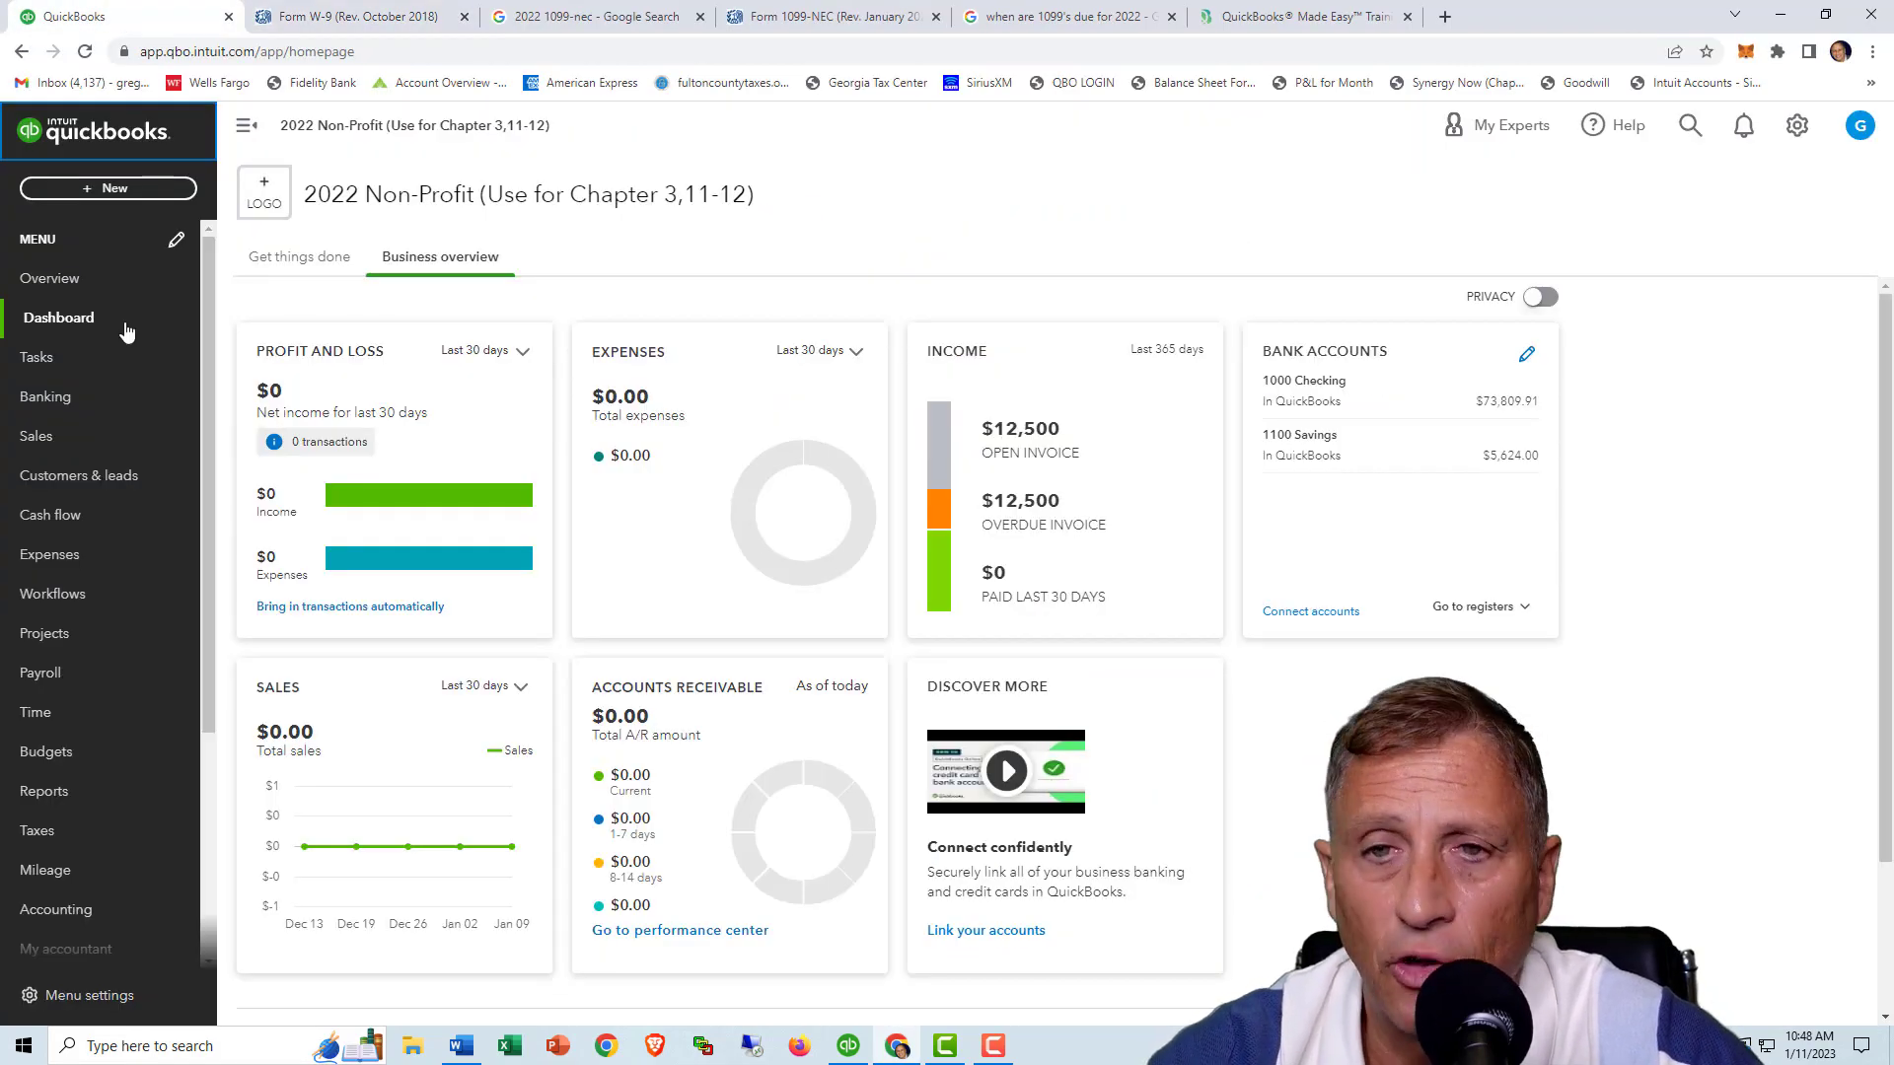
# - Open the Expenses by Vendor Summary from the QuickBooks Online Reports list
pyautogui.click(44, 790)
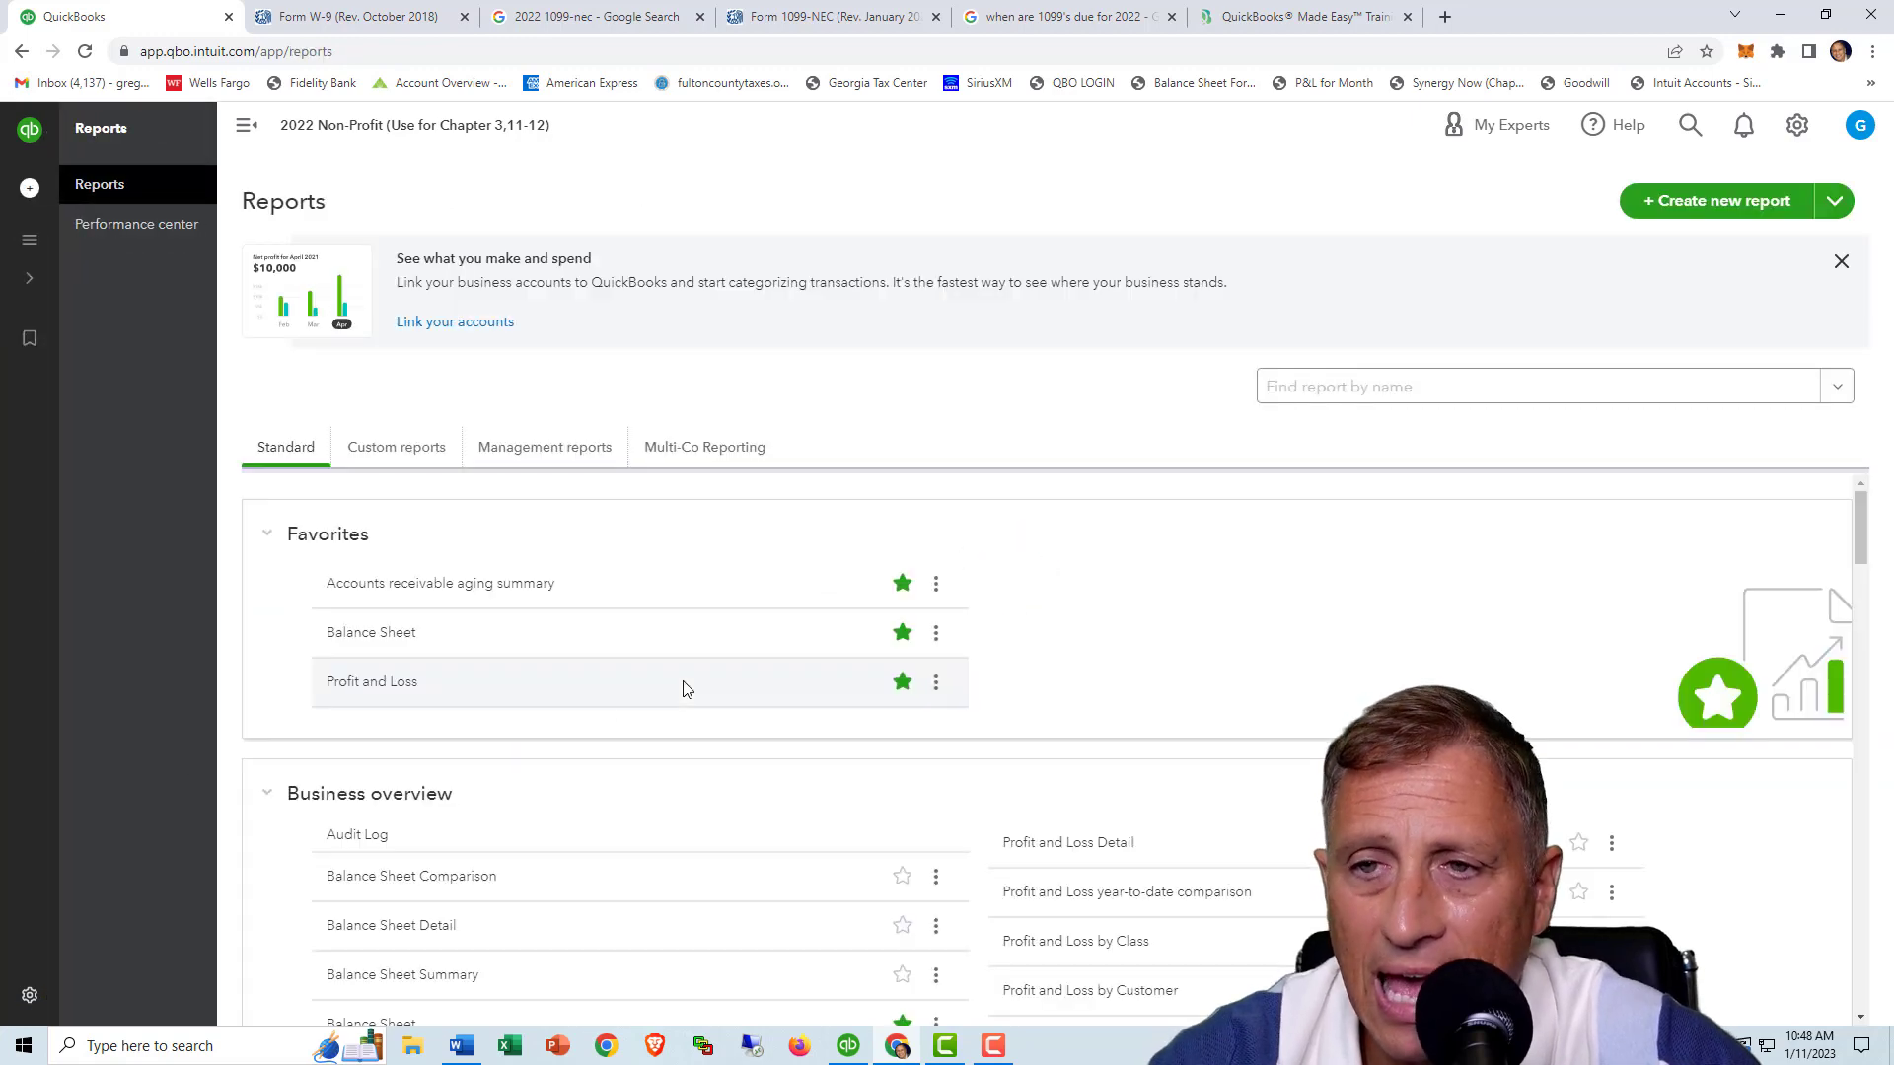
pyautogui.scroll(-15, 688, 690)
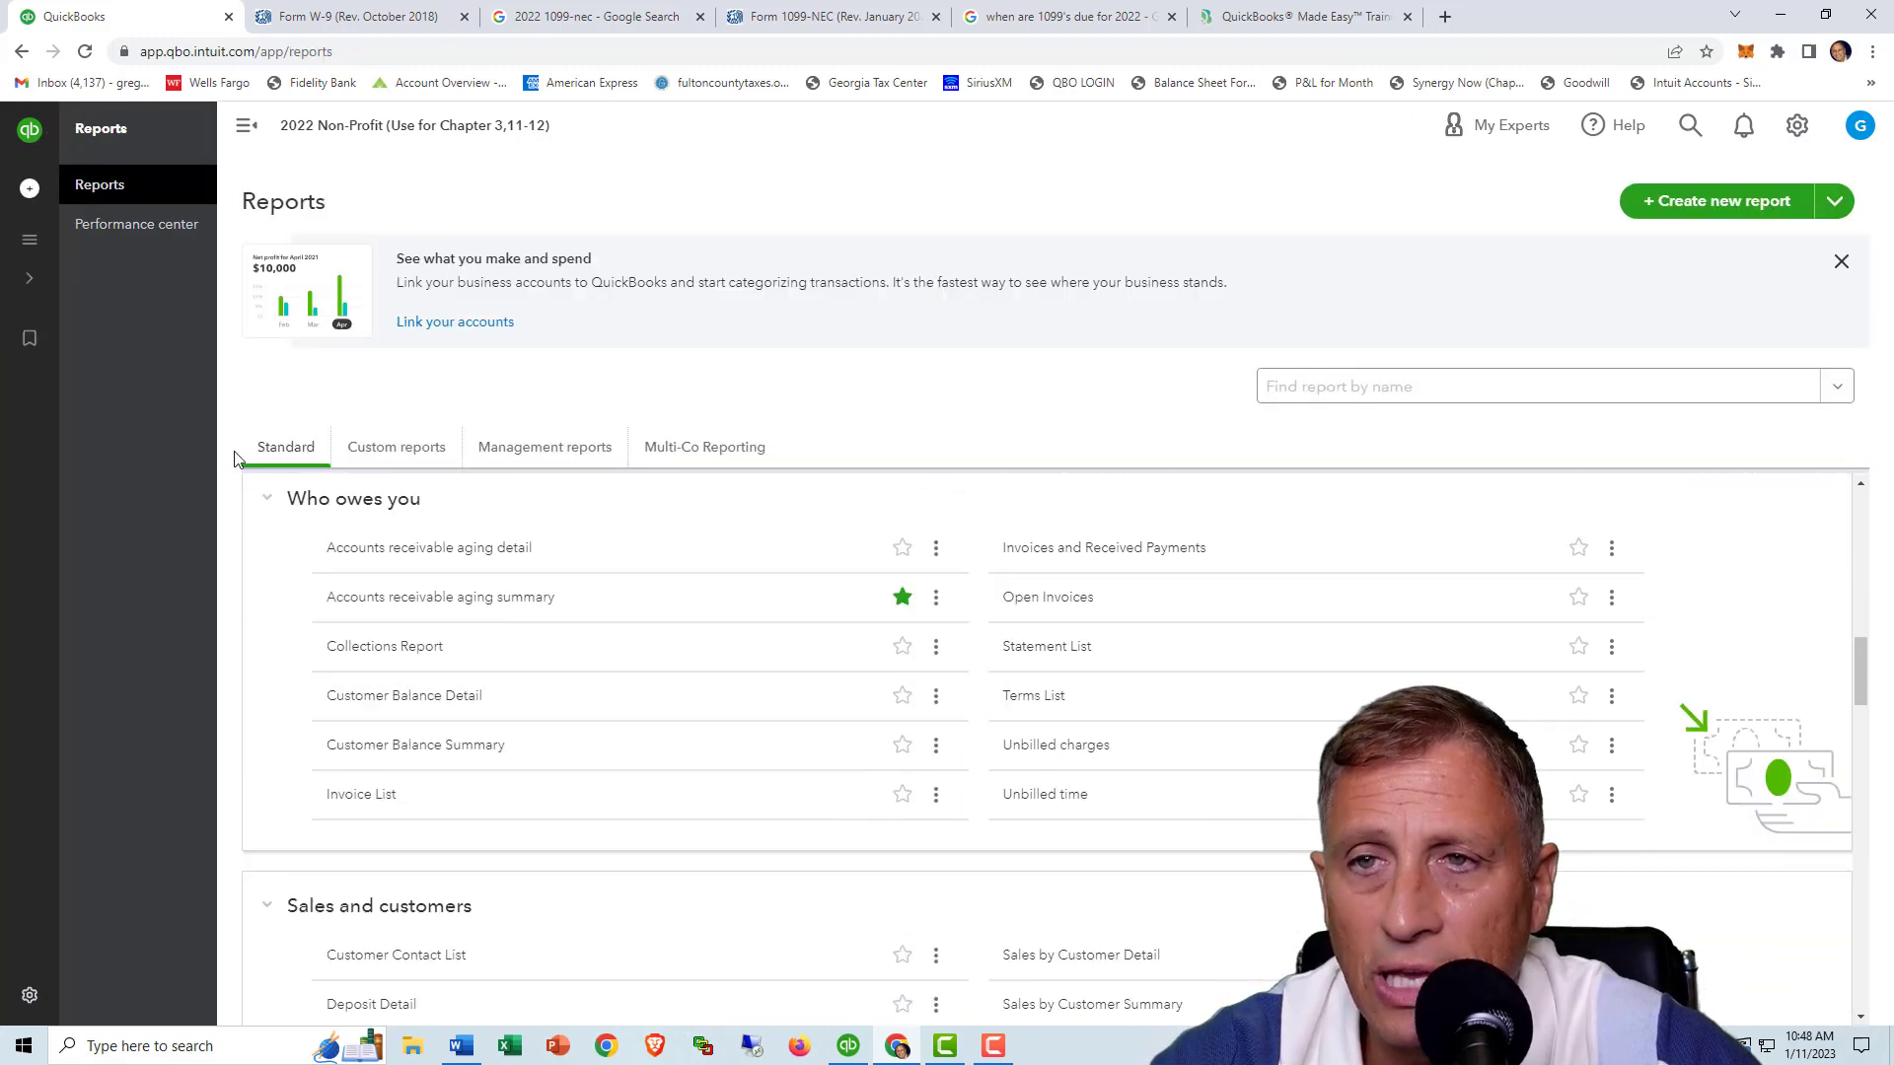
pyautogui.scroll(-7, 466, 587)
pyautogui.scroll(-5, 467, 587)
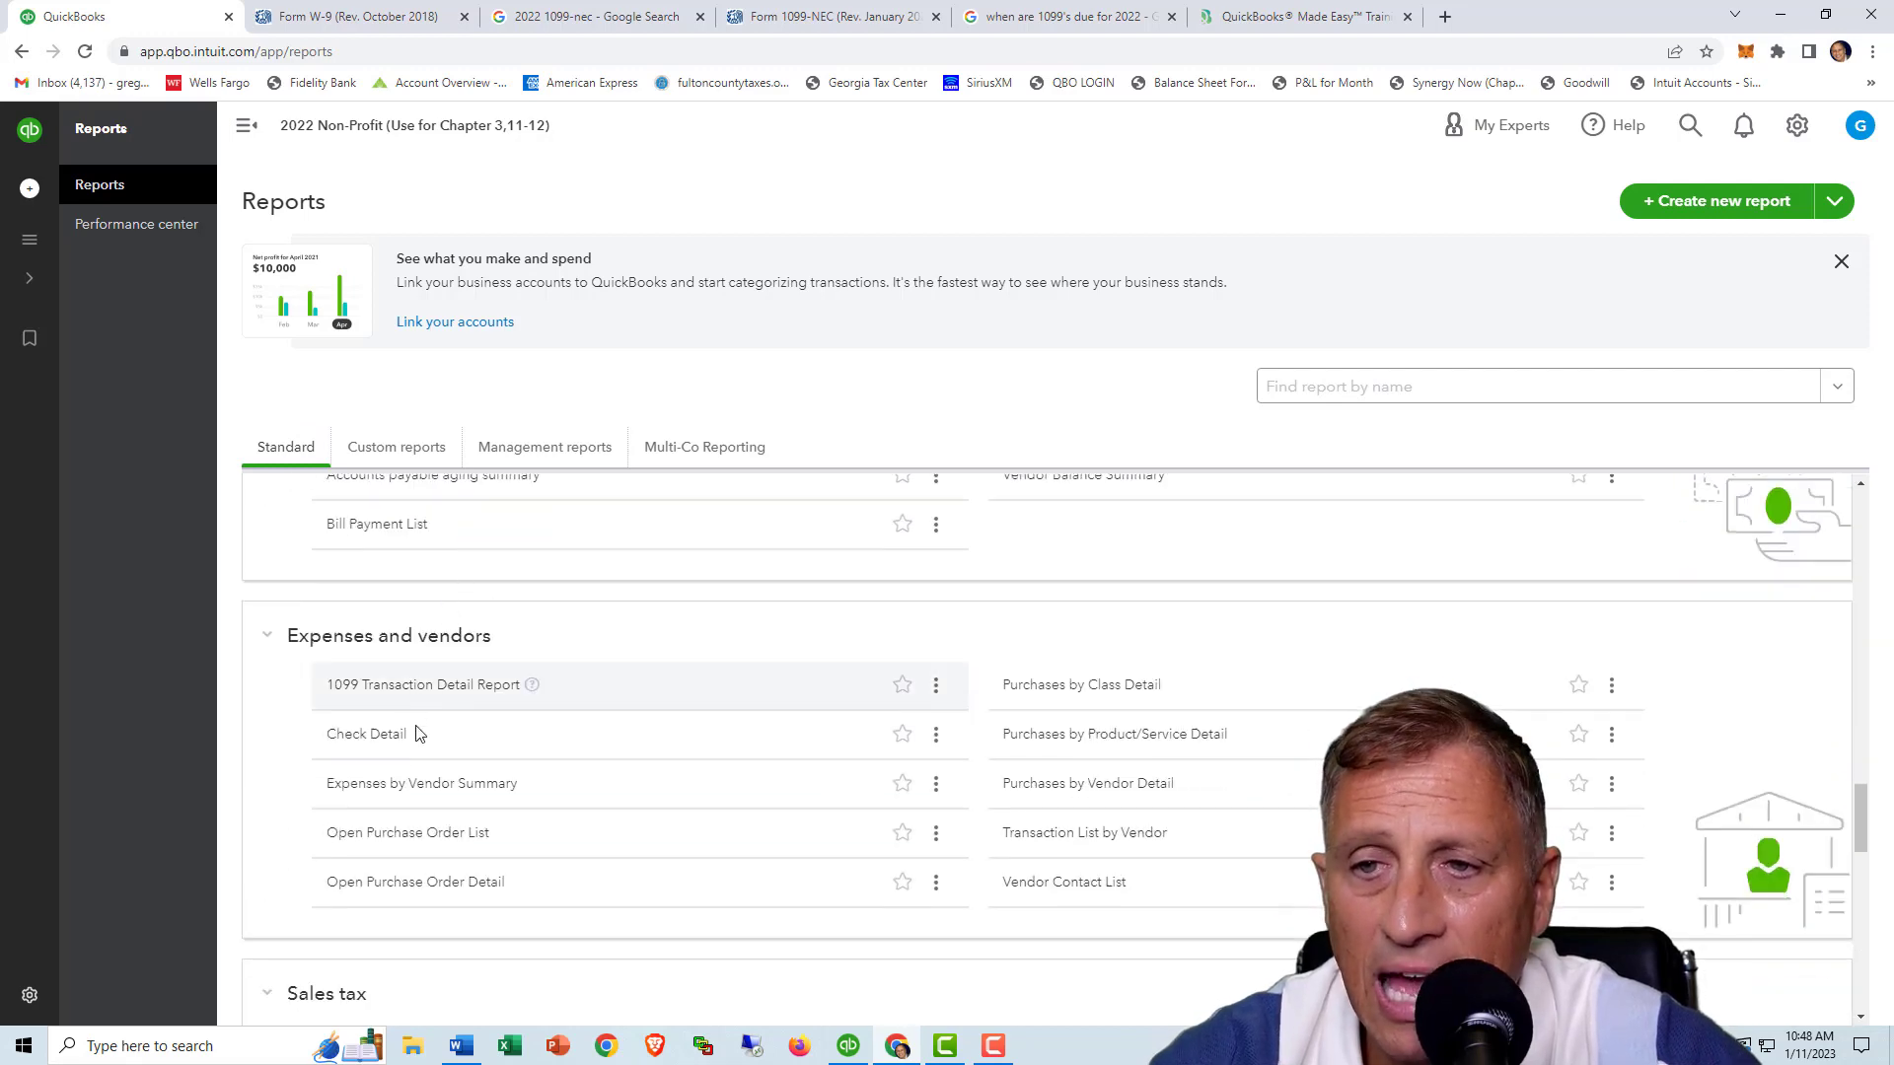
pyautogui.click(413, 796)
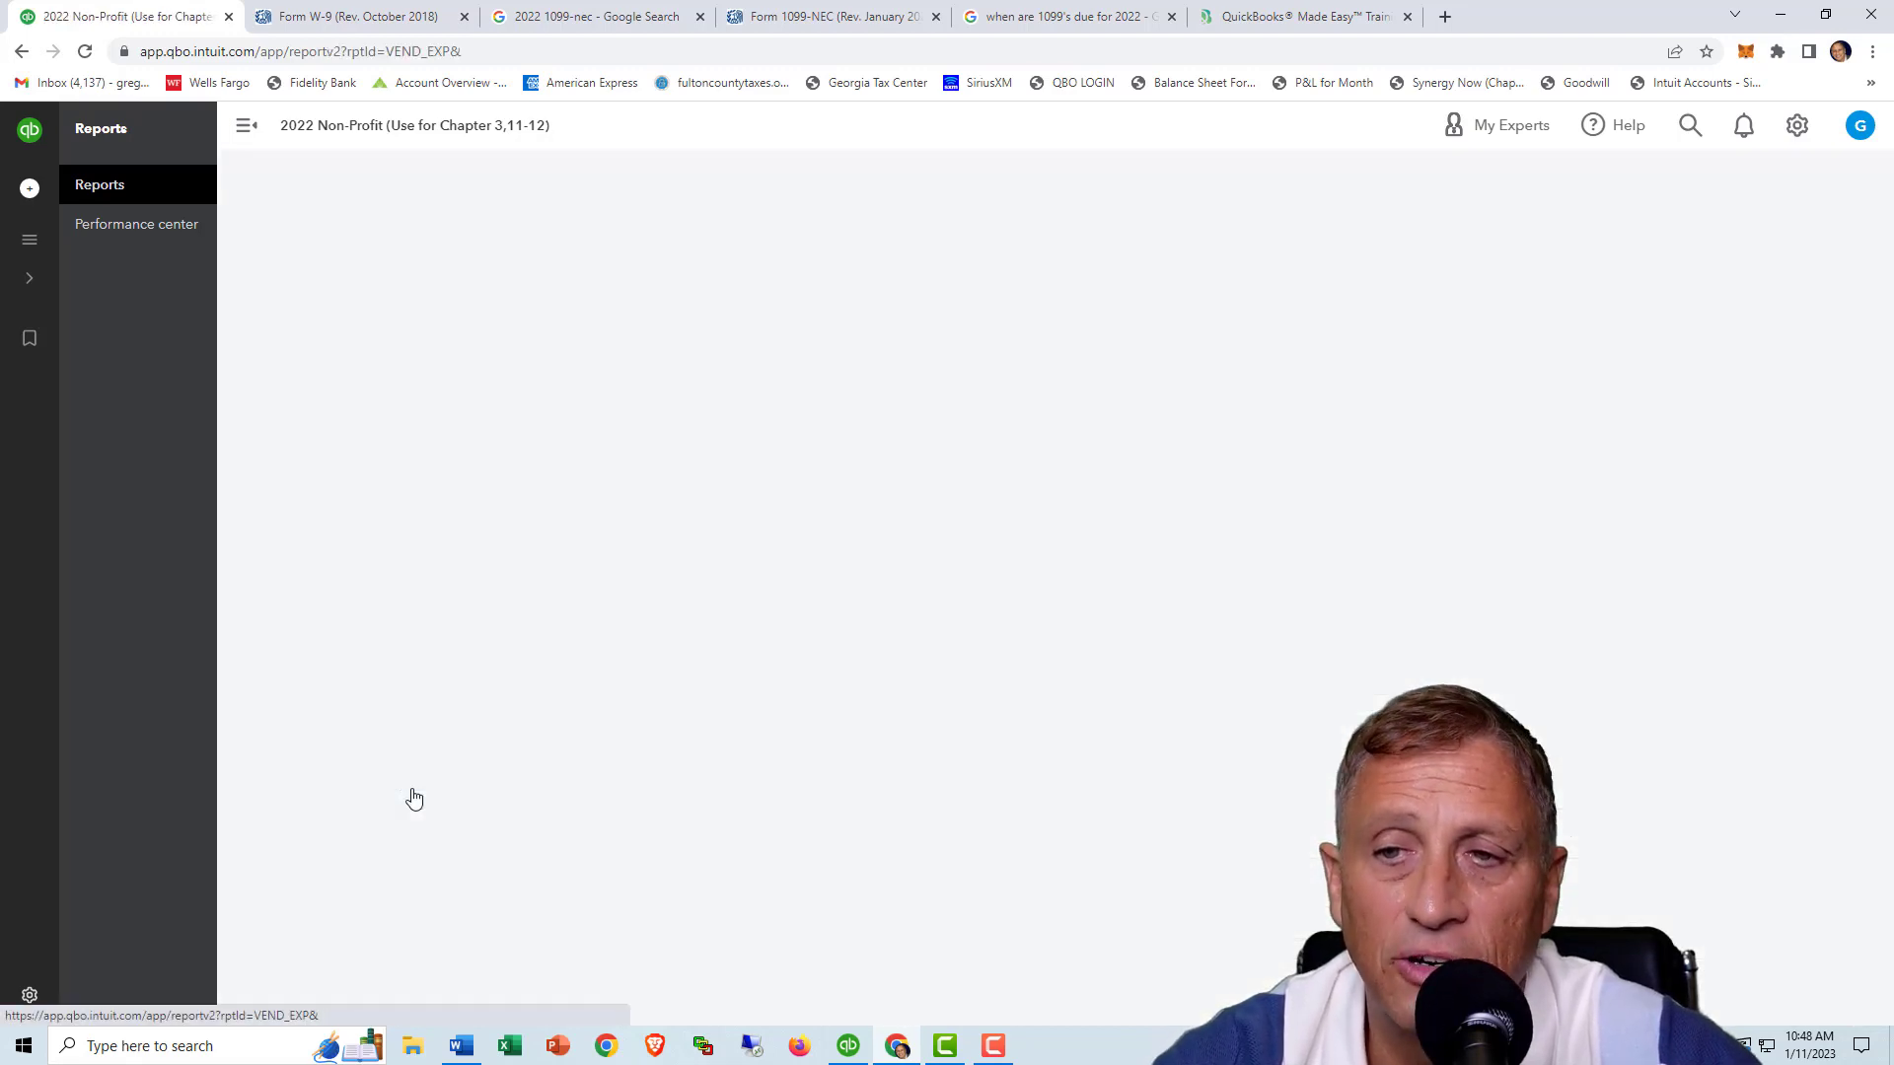
# - Set the range to 01/01/2025–12/31/2025 and run the report
pyautogui.click(546, 285)
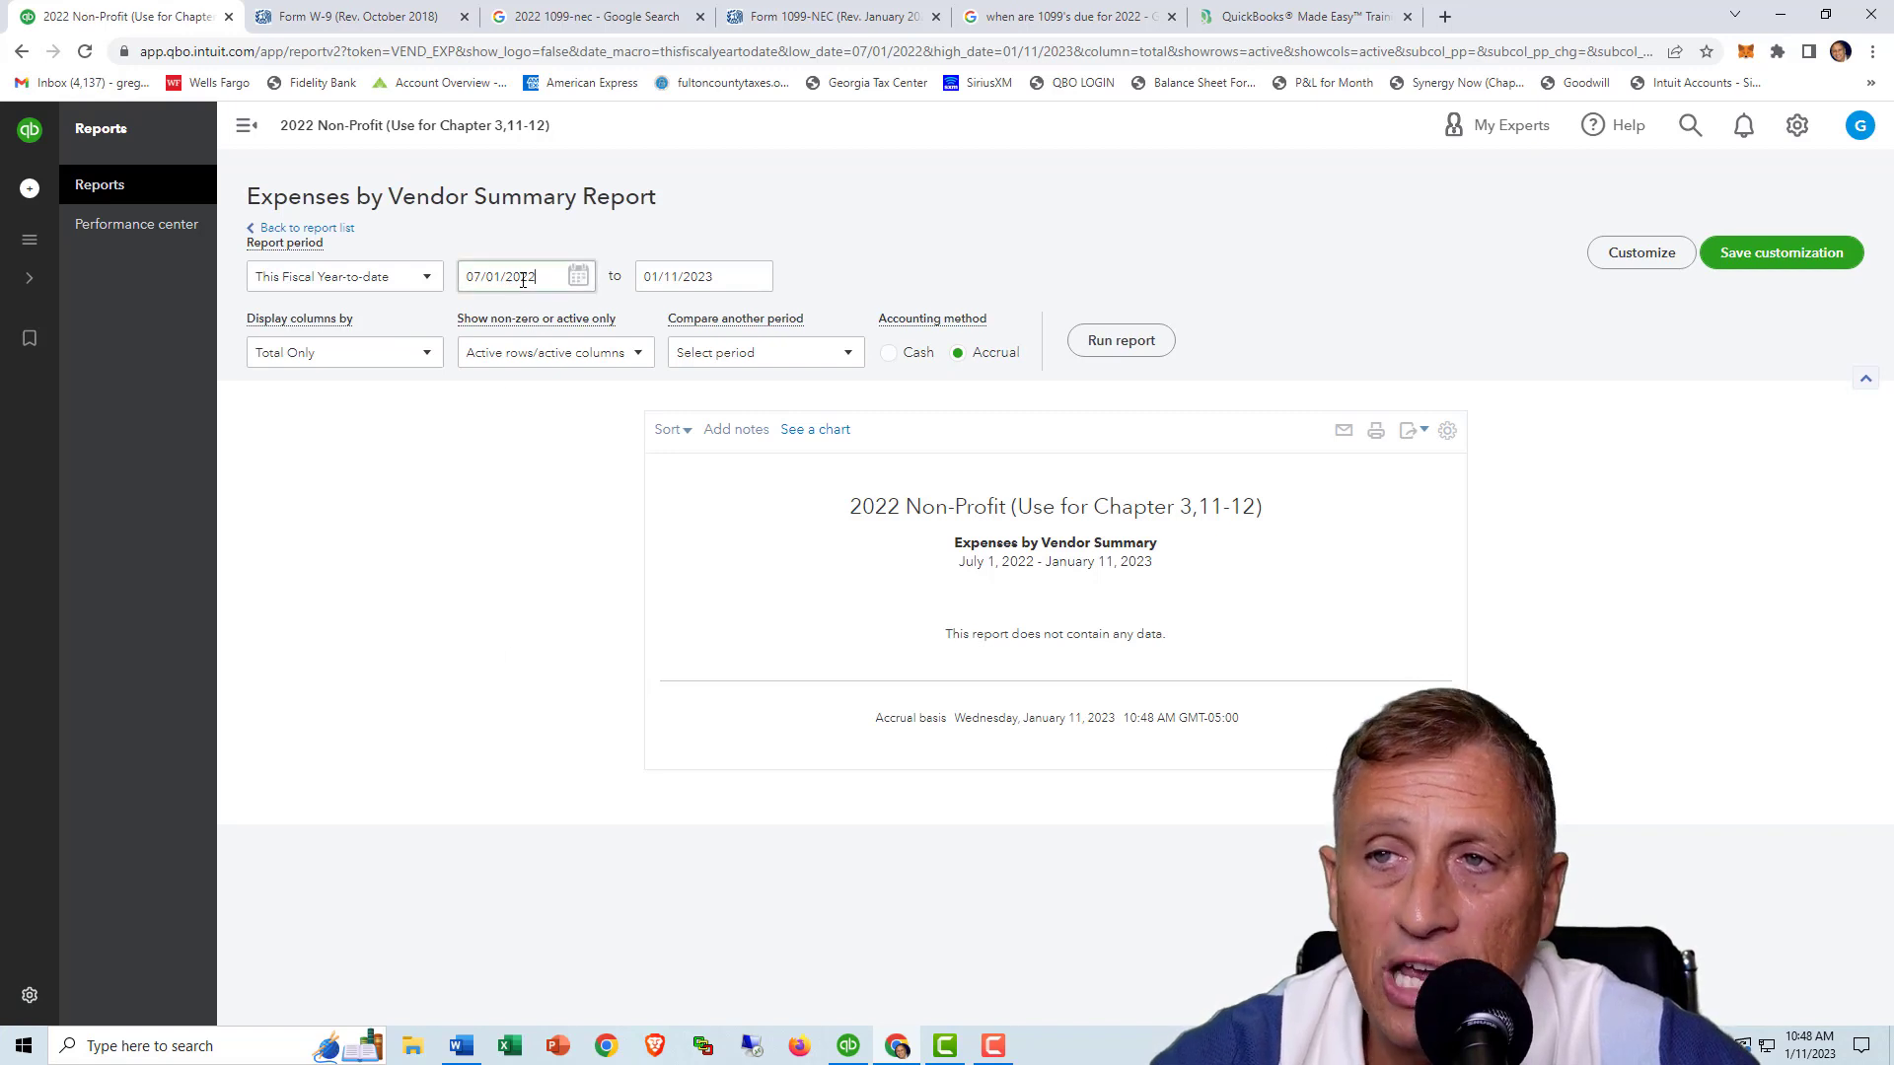
pyautogui.moveTo(532, 277); pyautogui.dragTo(460, 279)
pyautogui.write('01/')
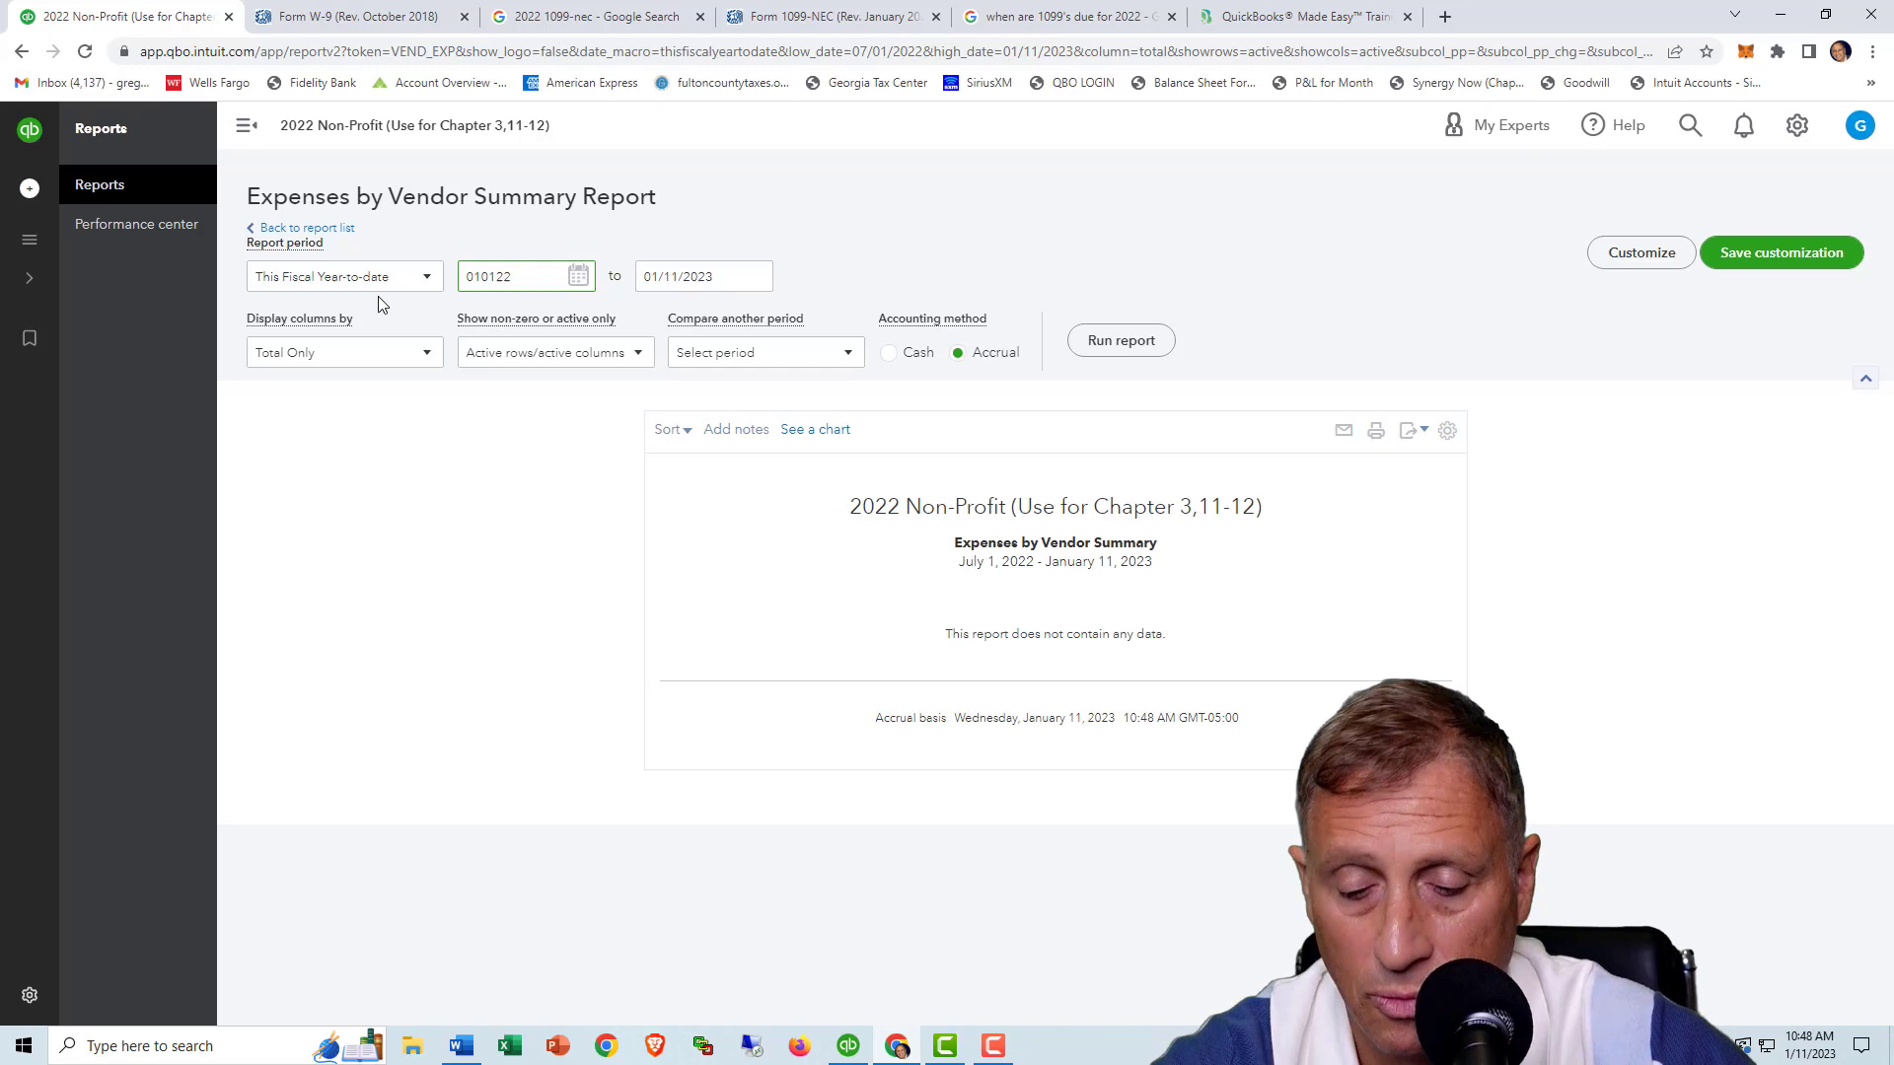
pyautogui.write('01/2025')
pyautogui.press('Tab')
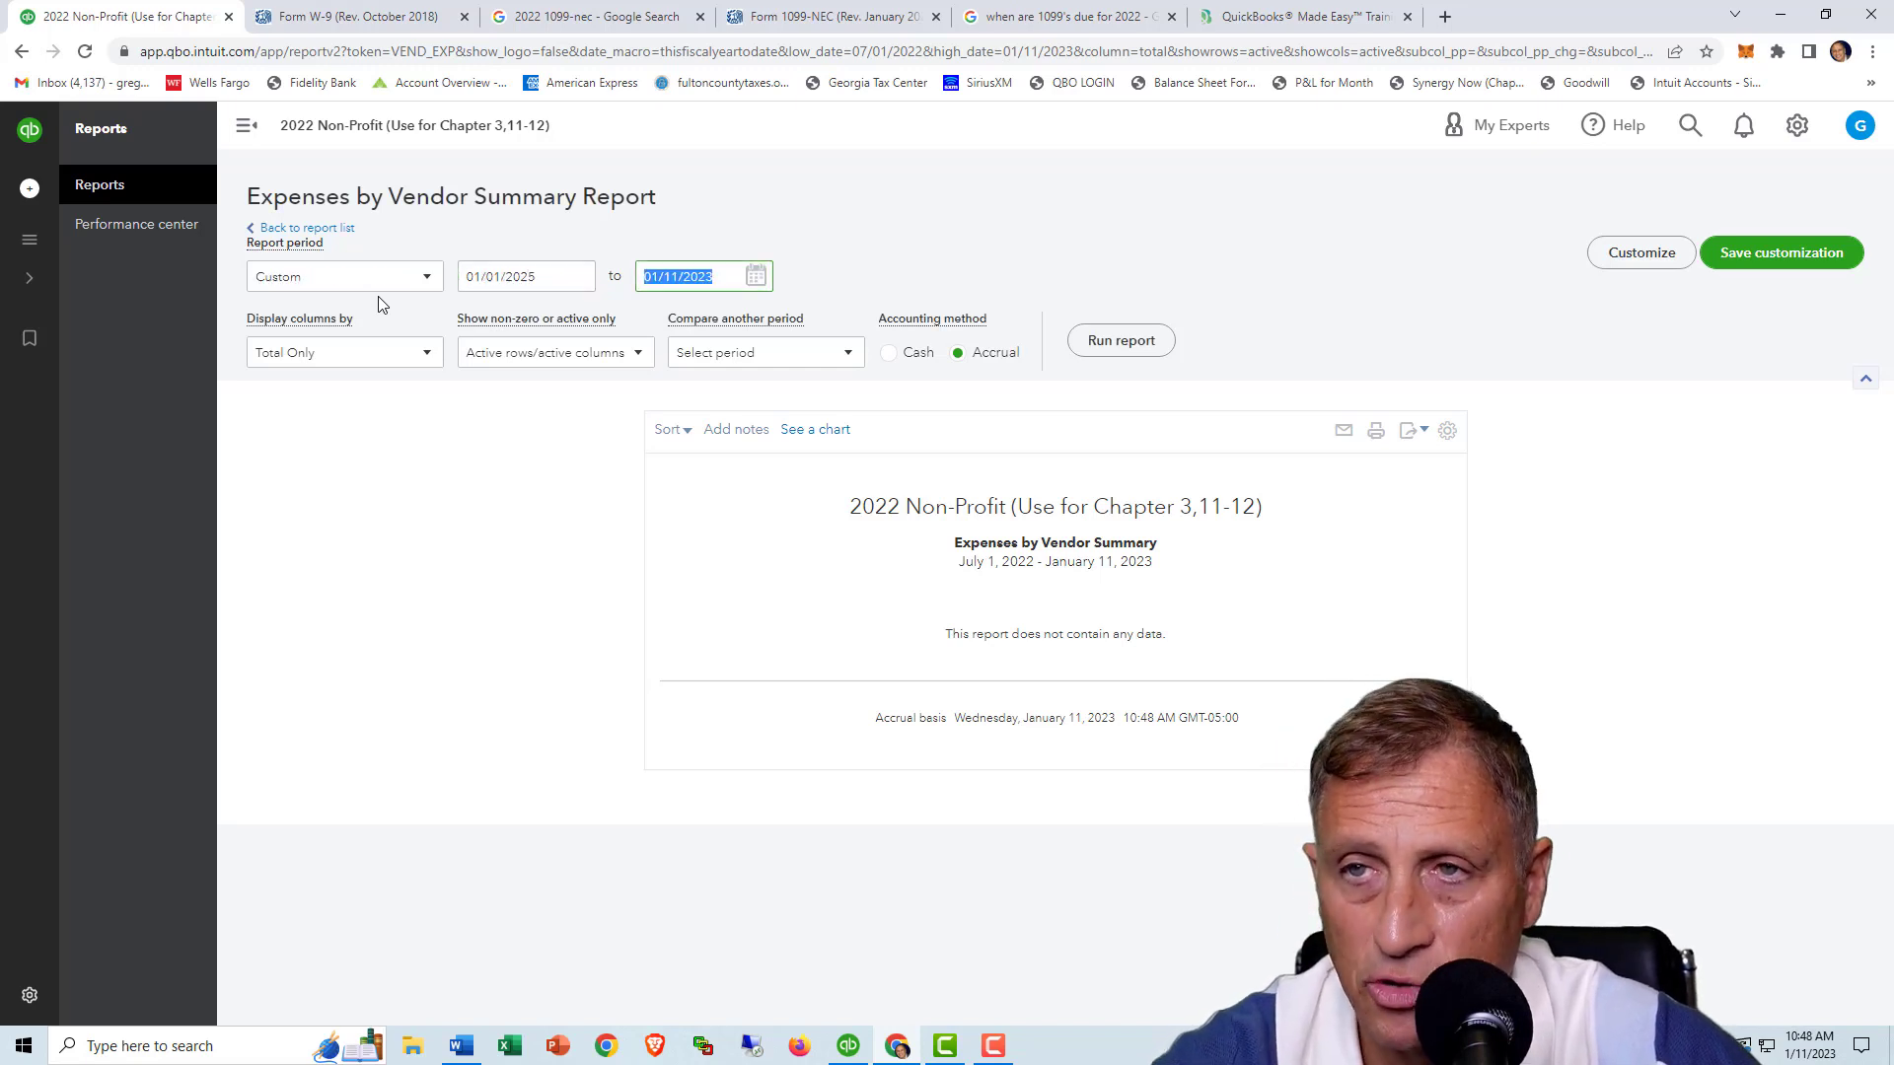
pyautogui.write('123125')
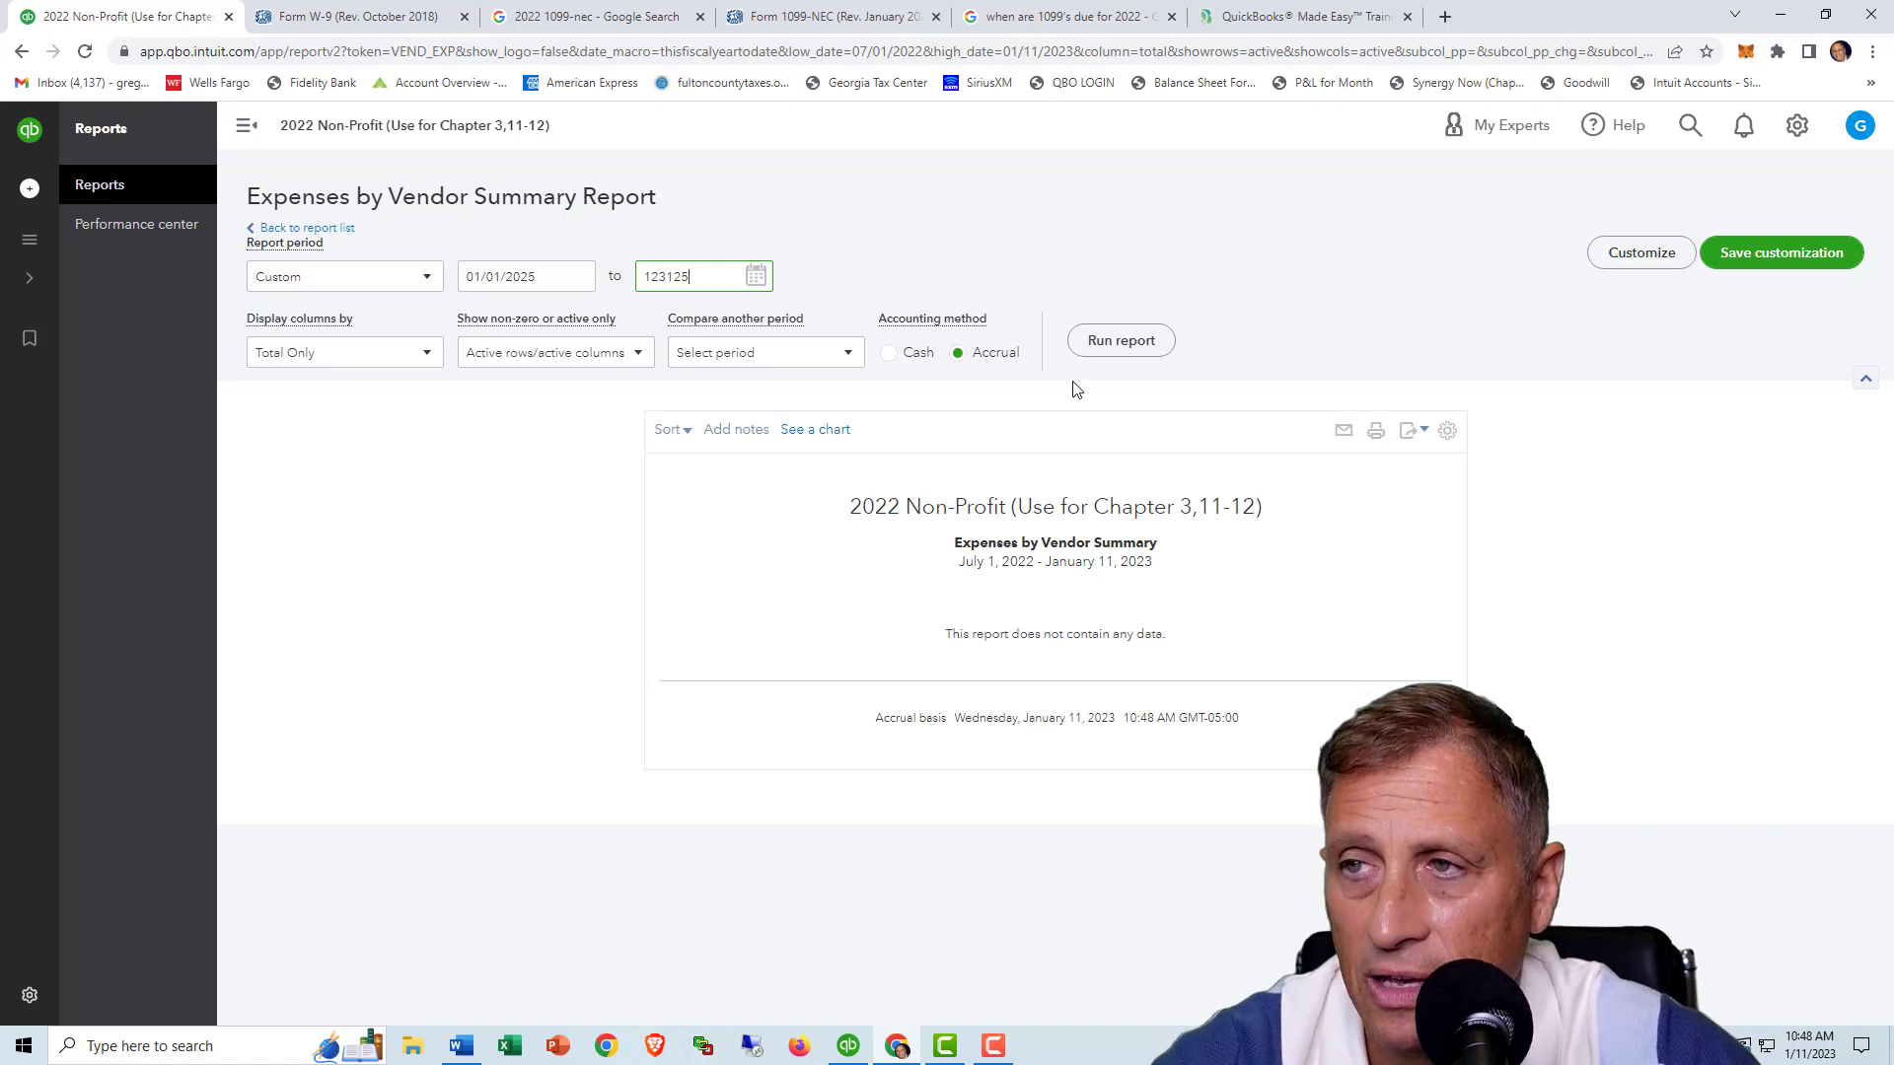
pyautogui.click(1113, 348)
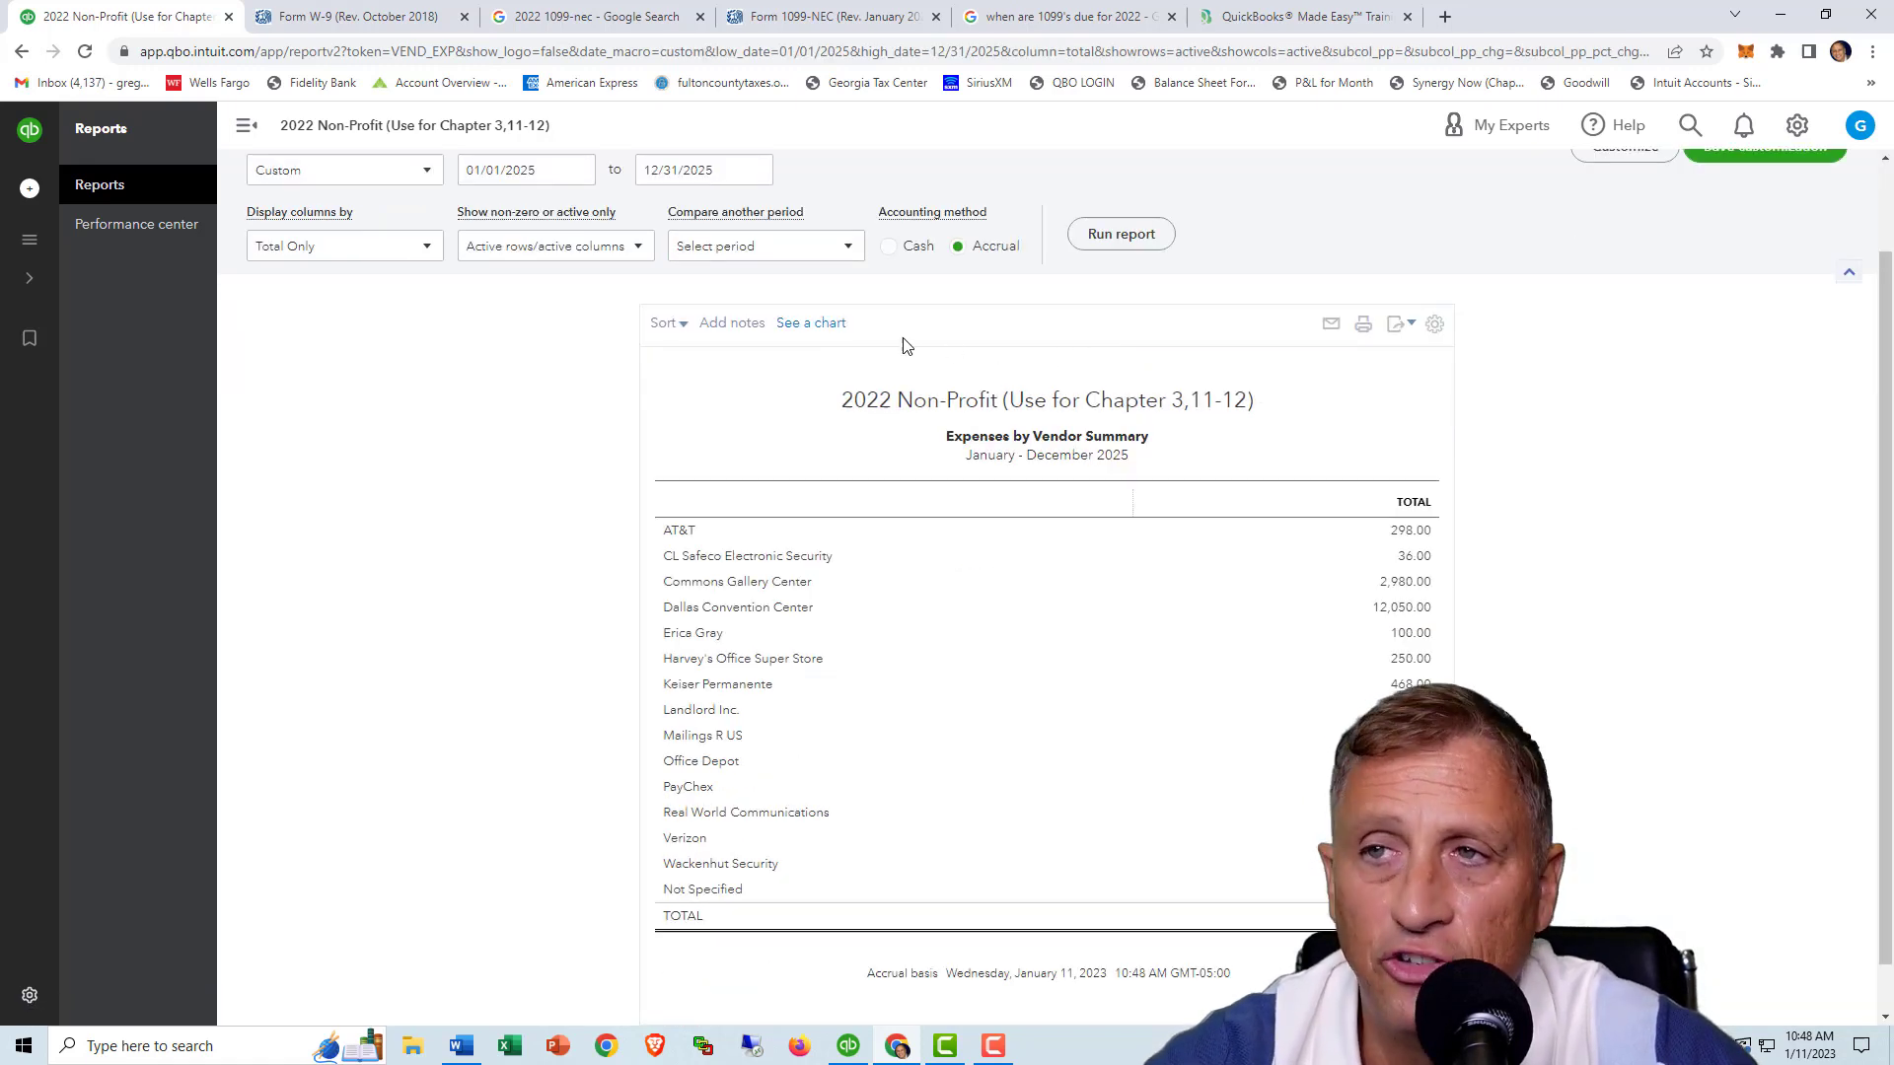
# - Sort the report by Total, largest first, and go to the Payroll Contractors page
pyautogui.click(671, 324)
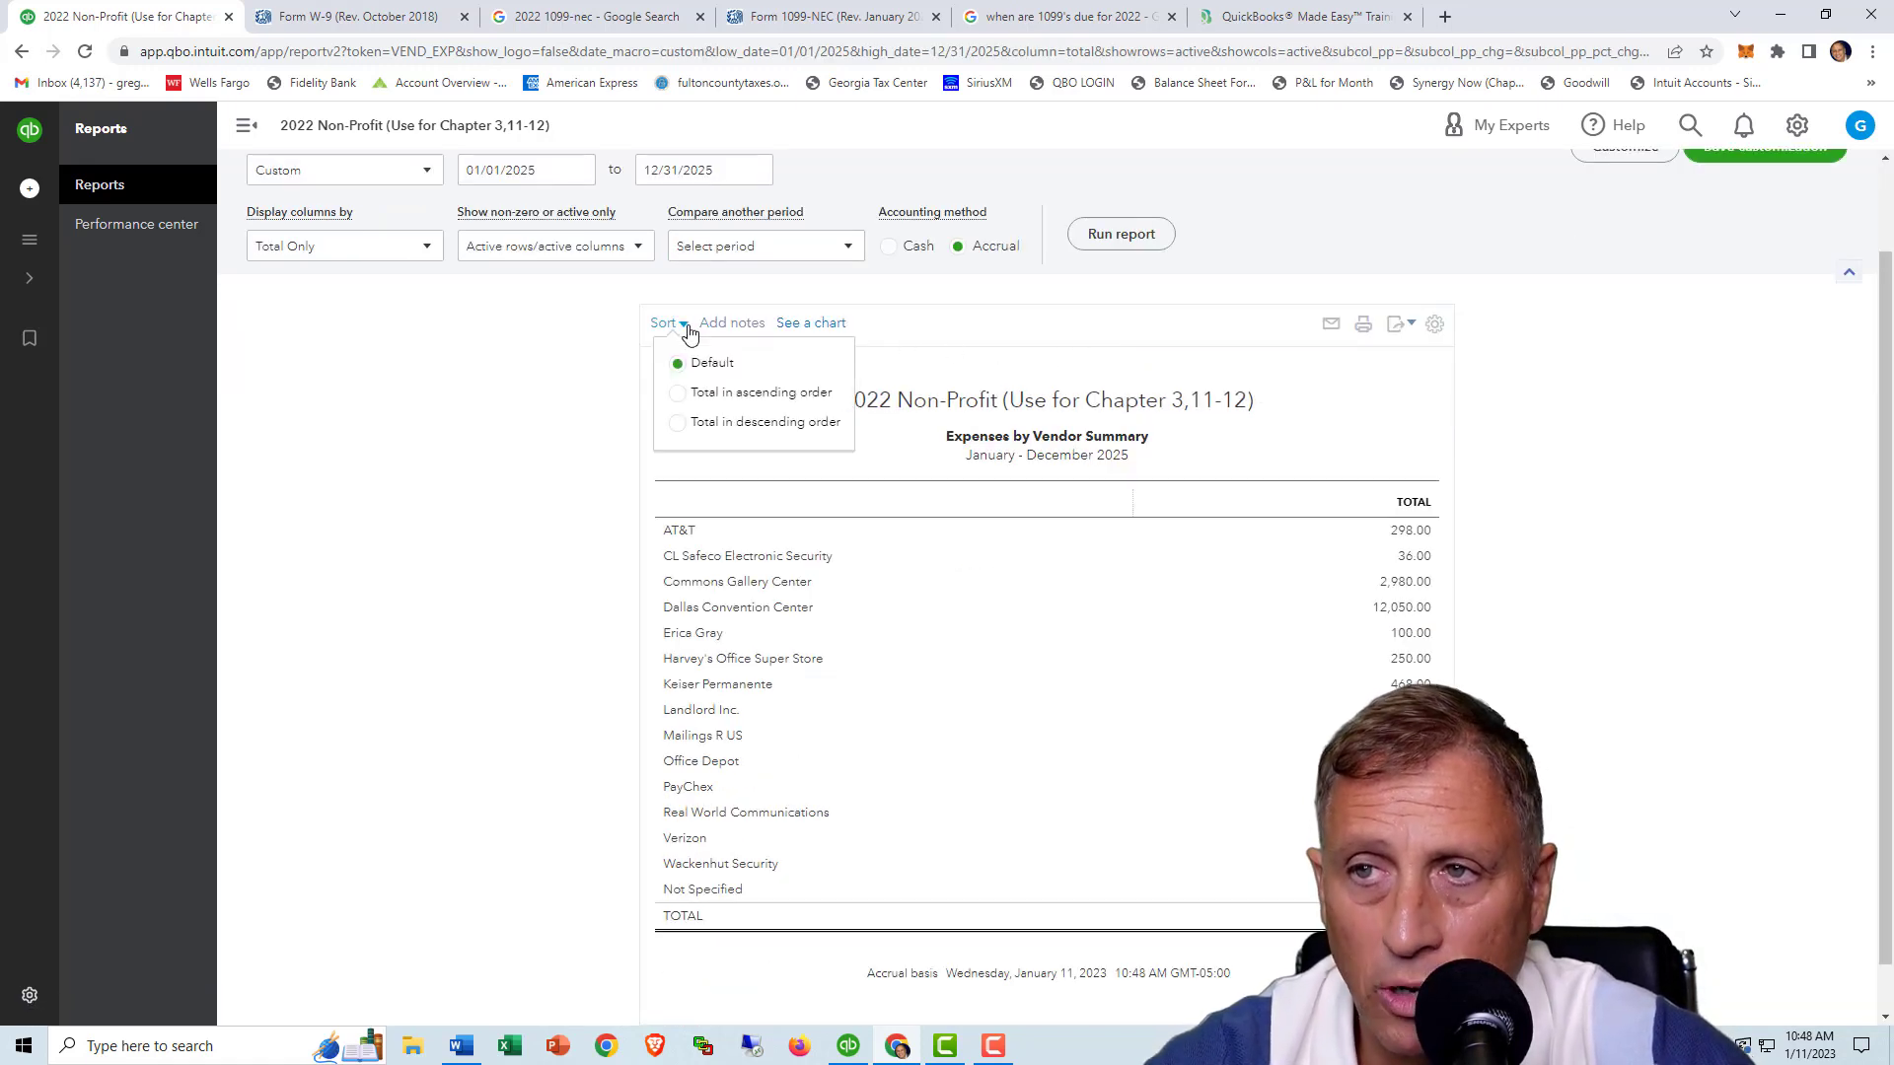
pyautogui.click(680, 423)
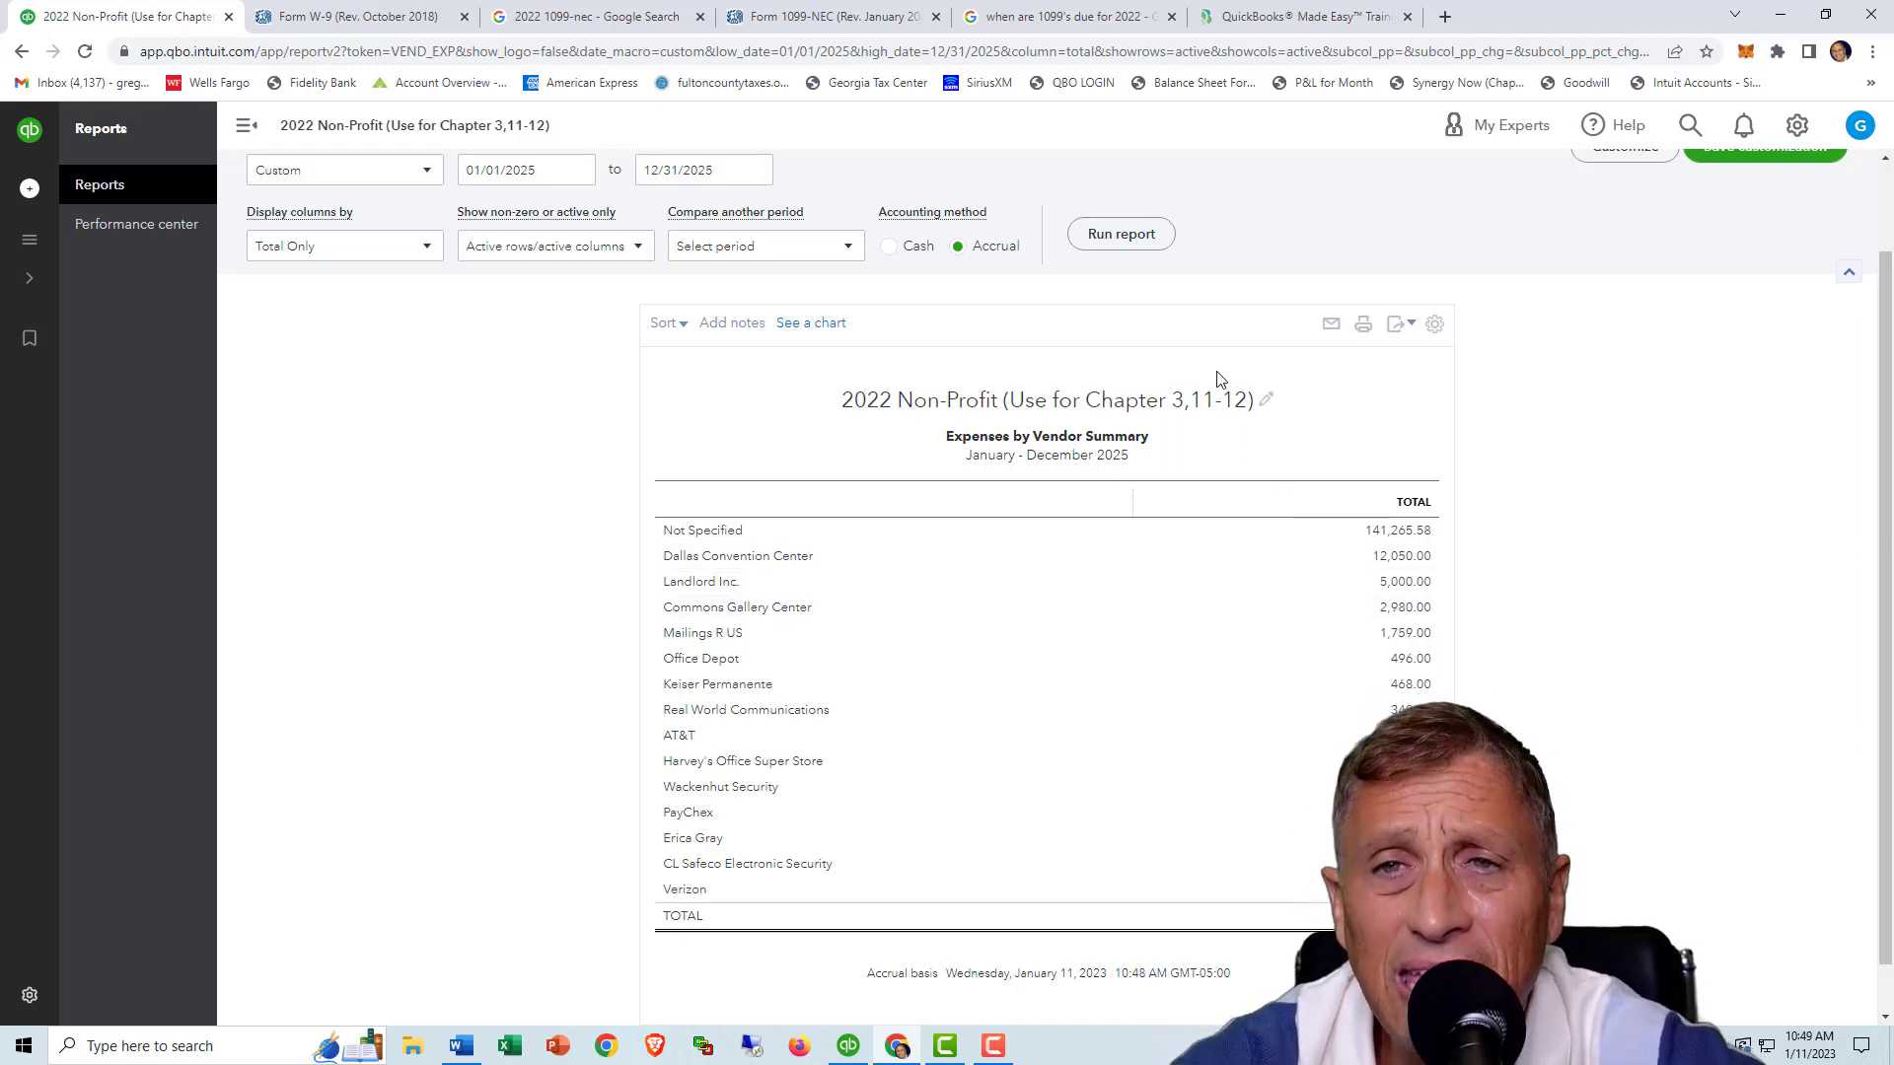
pyautogui.moveTo(41, 187)
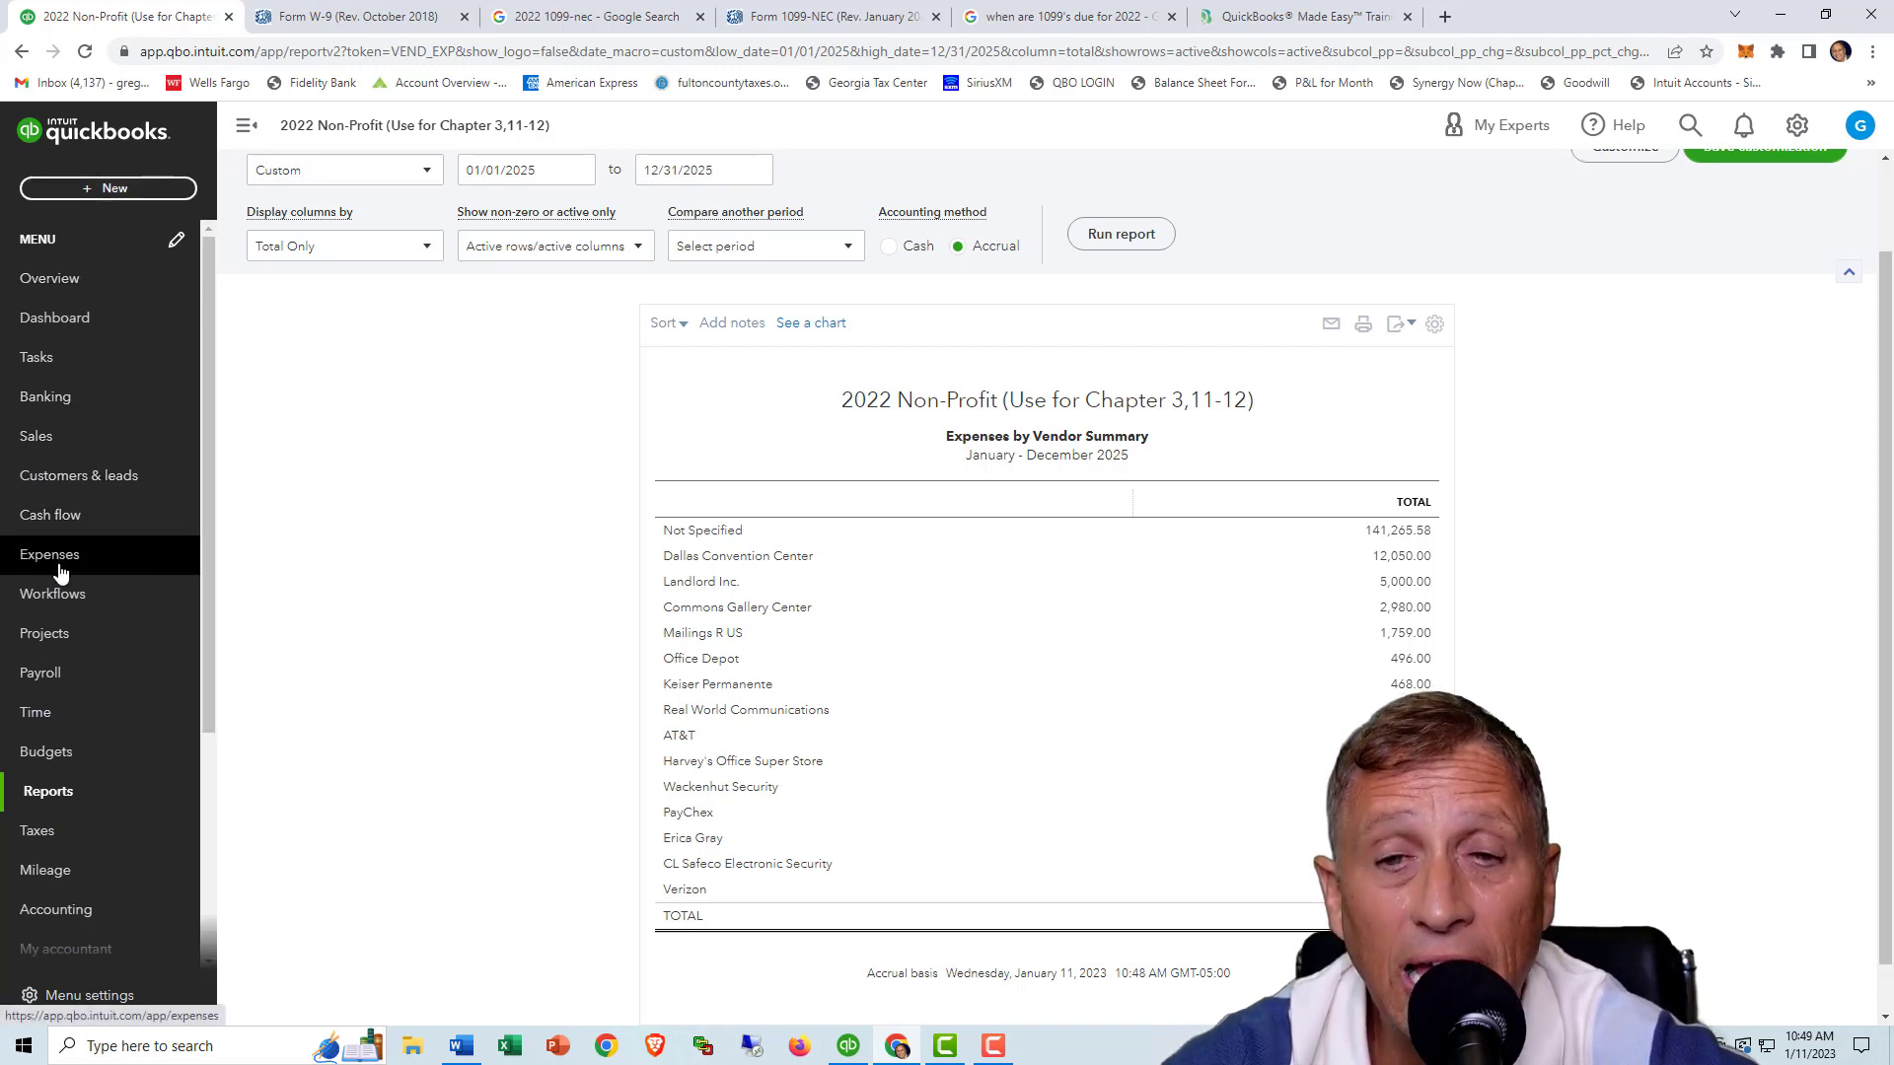
pyautogui.click(60, 679)
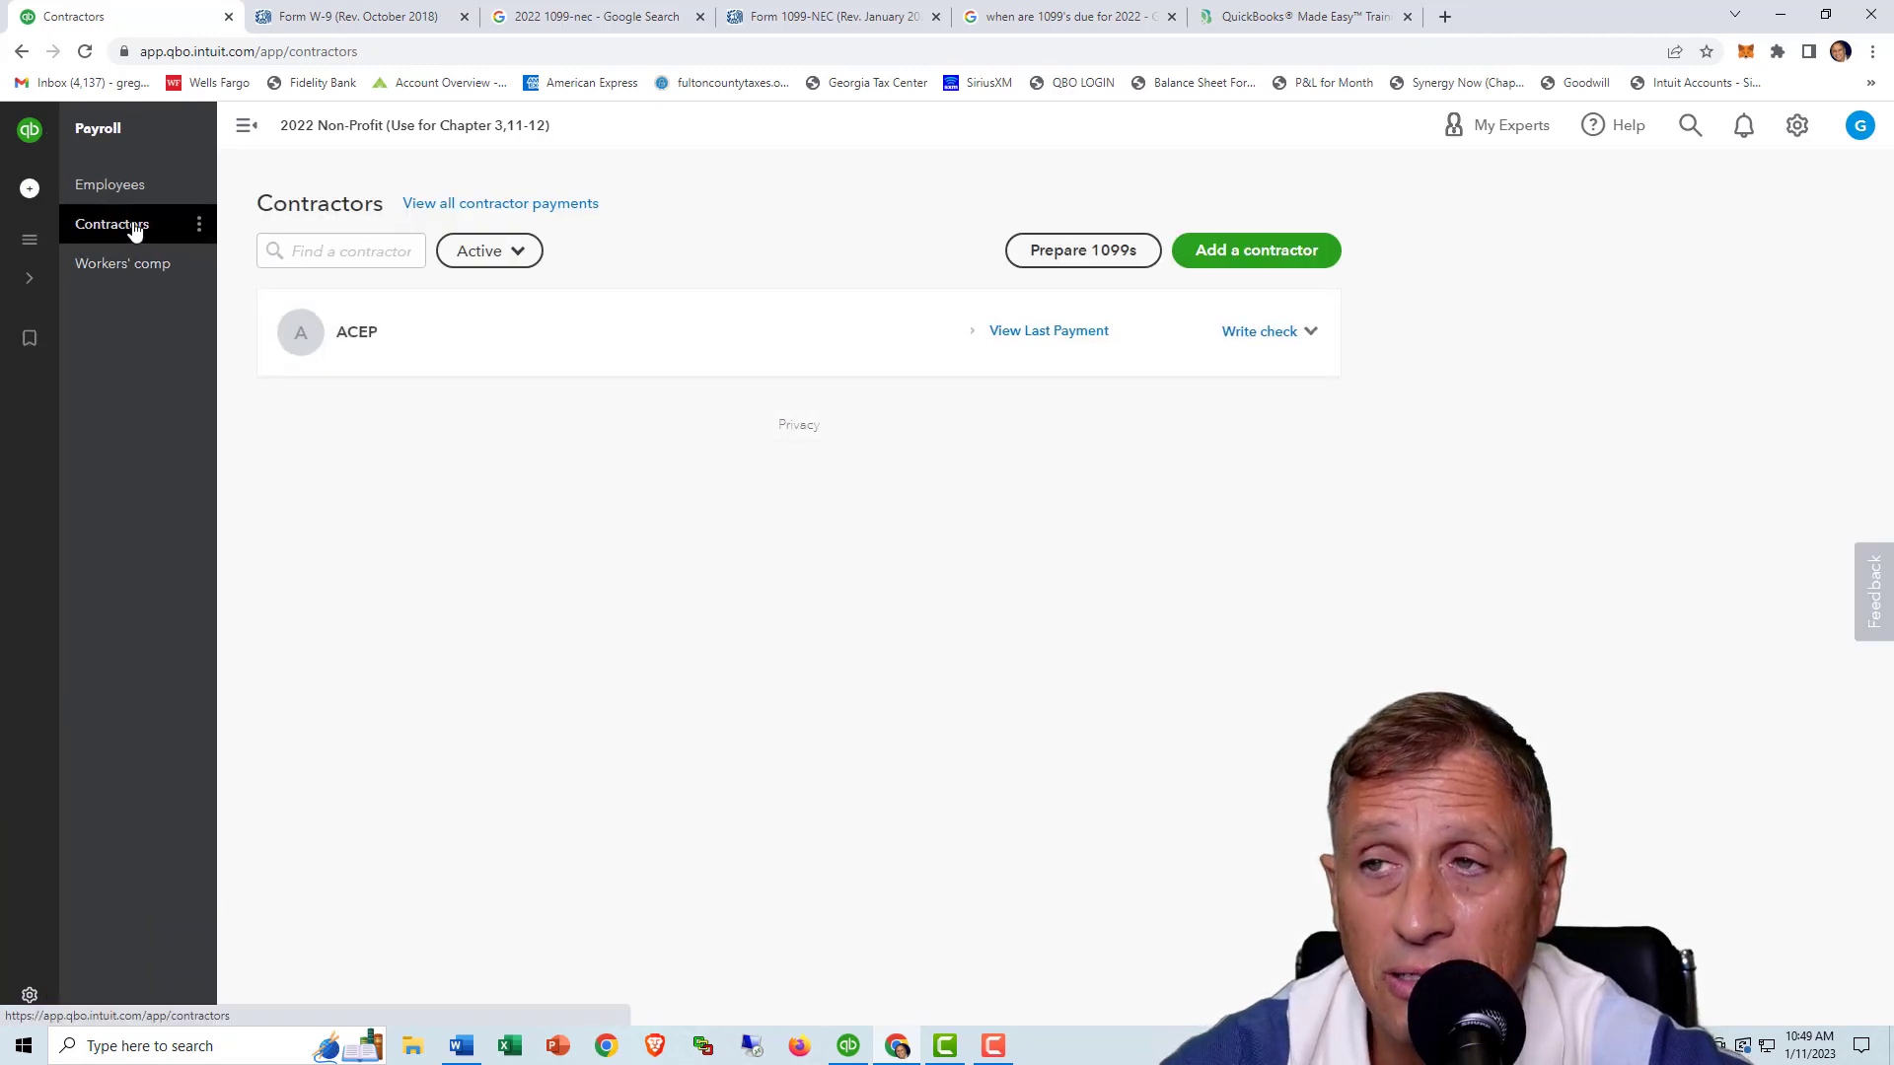
# - Choose Prepare 1099s on the Contractors page, then bring QuickBooks Desktop back to the front
pyautogui.click(1106, 259)
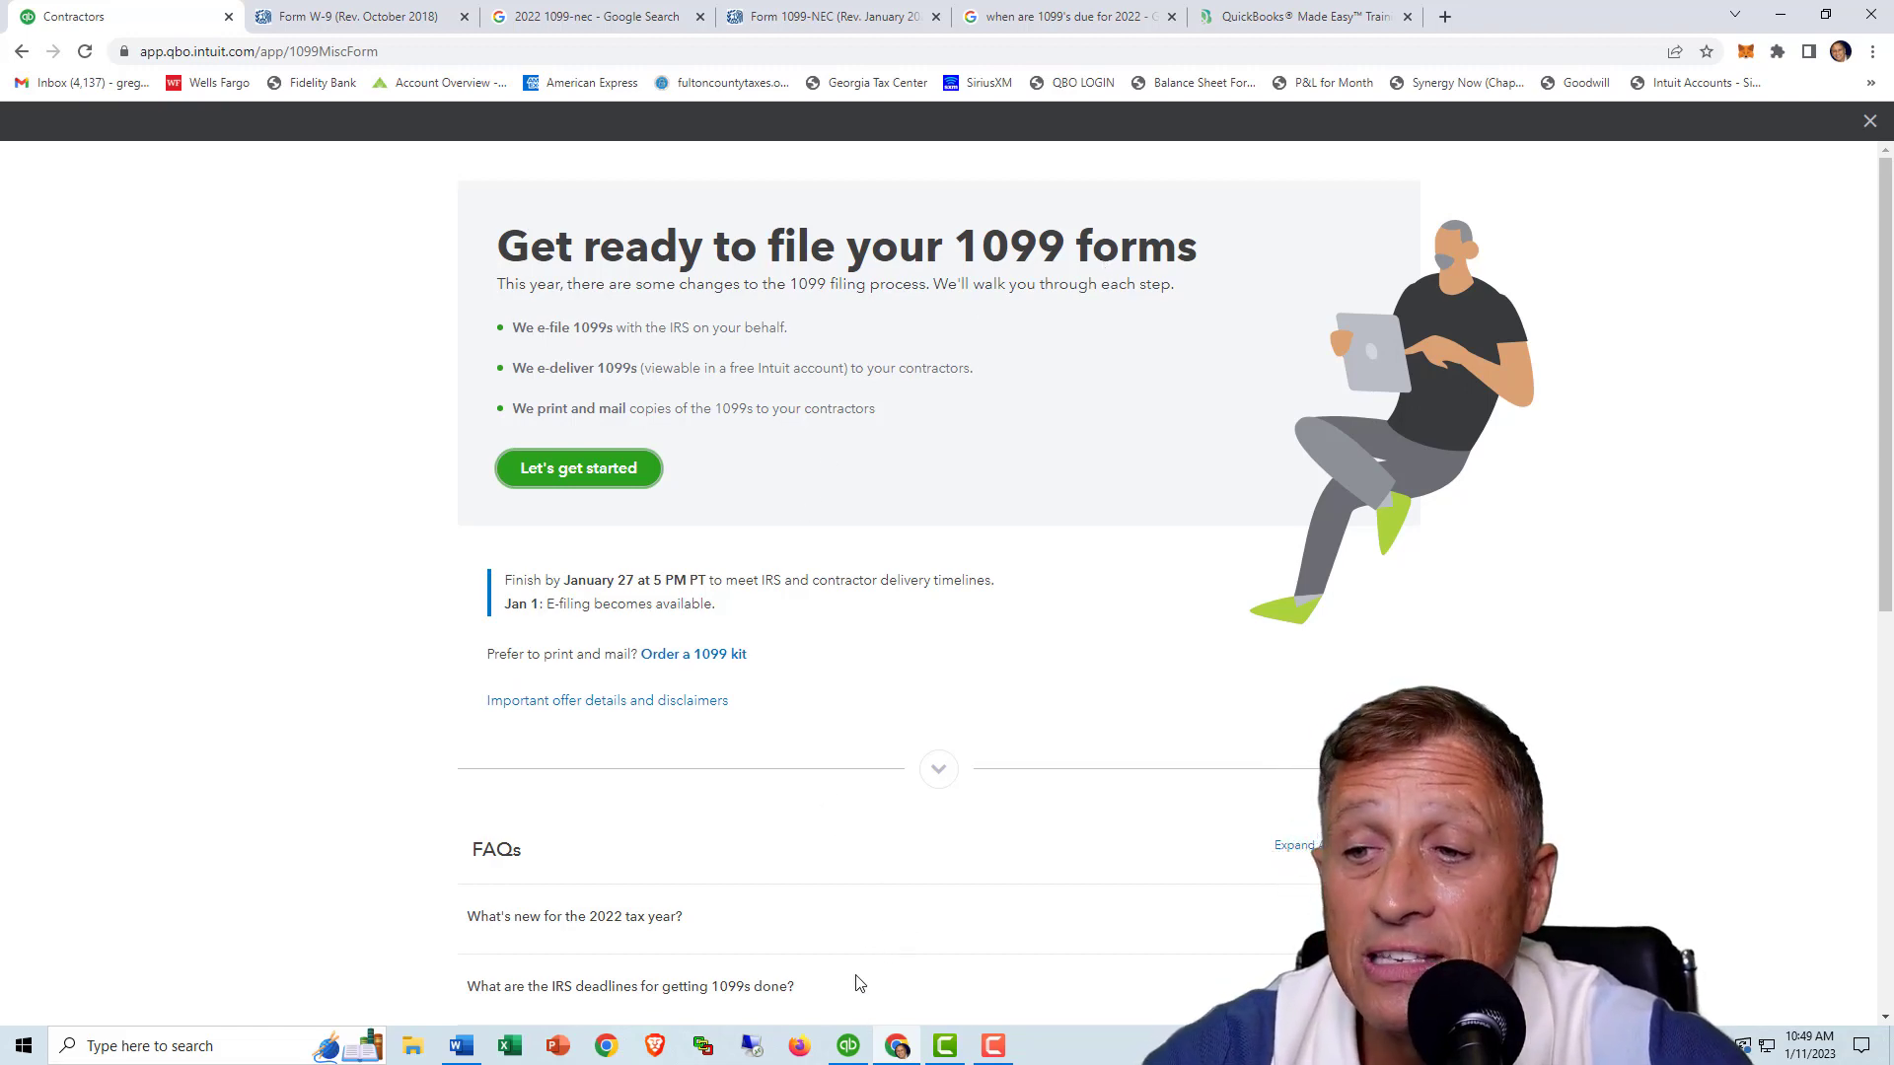
pyautogui.click(843, 1042)
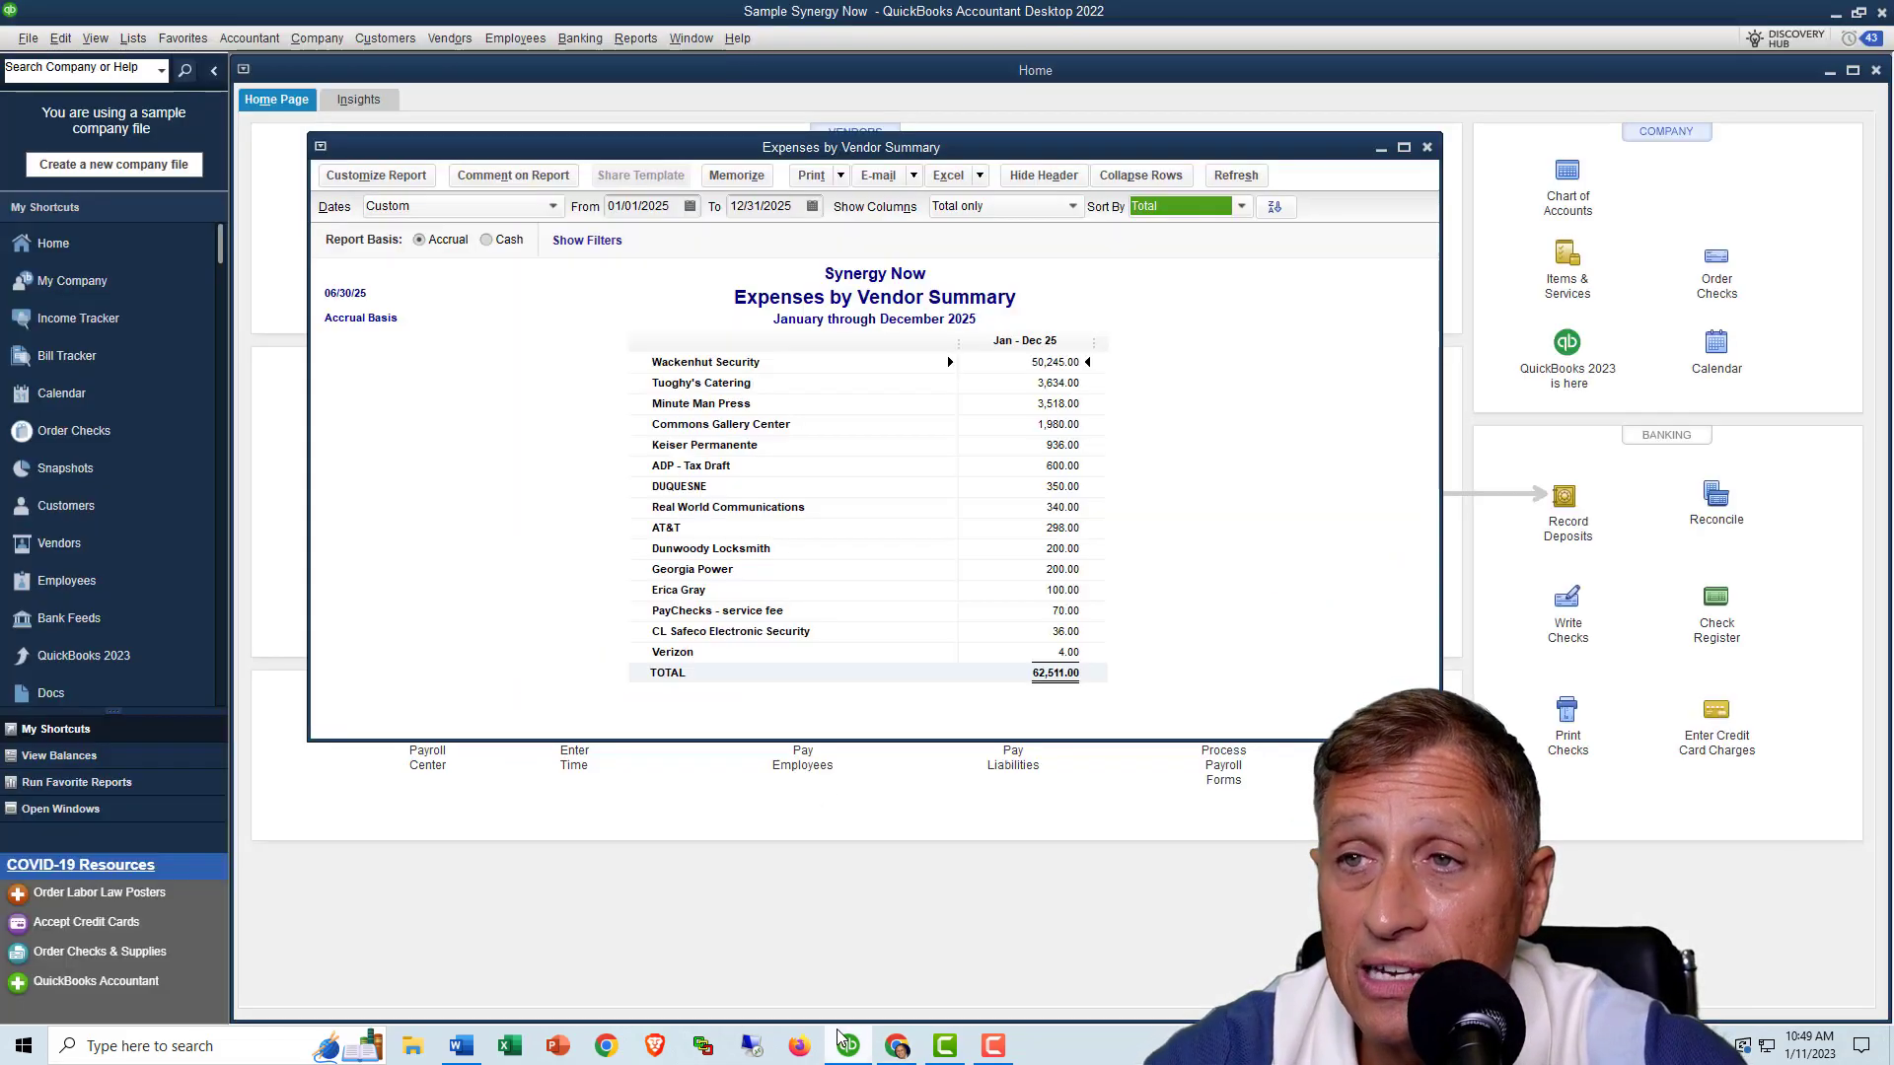
# - Close the report, start Vendors > 1099 Forms > Print/E-file 1099 Forms, confirm Yes, and return to Chrome
pyautogui.click(1427, 148)
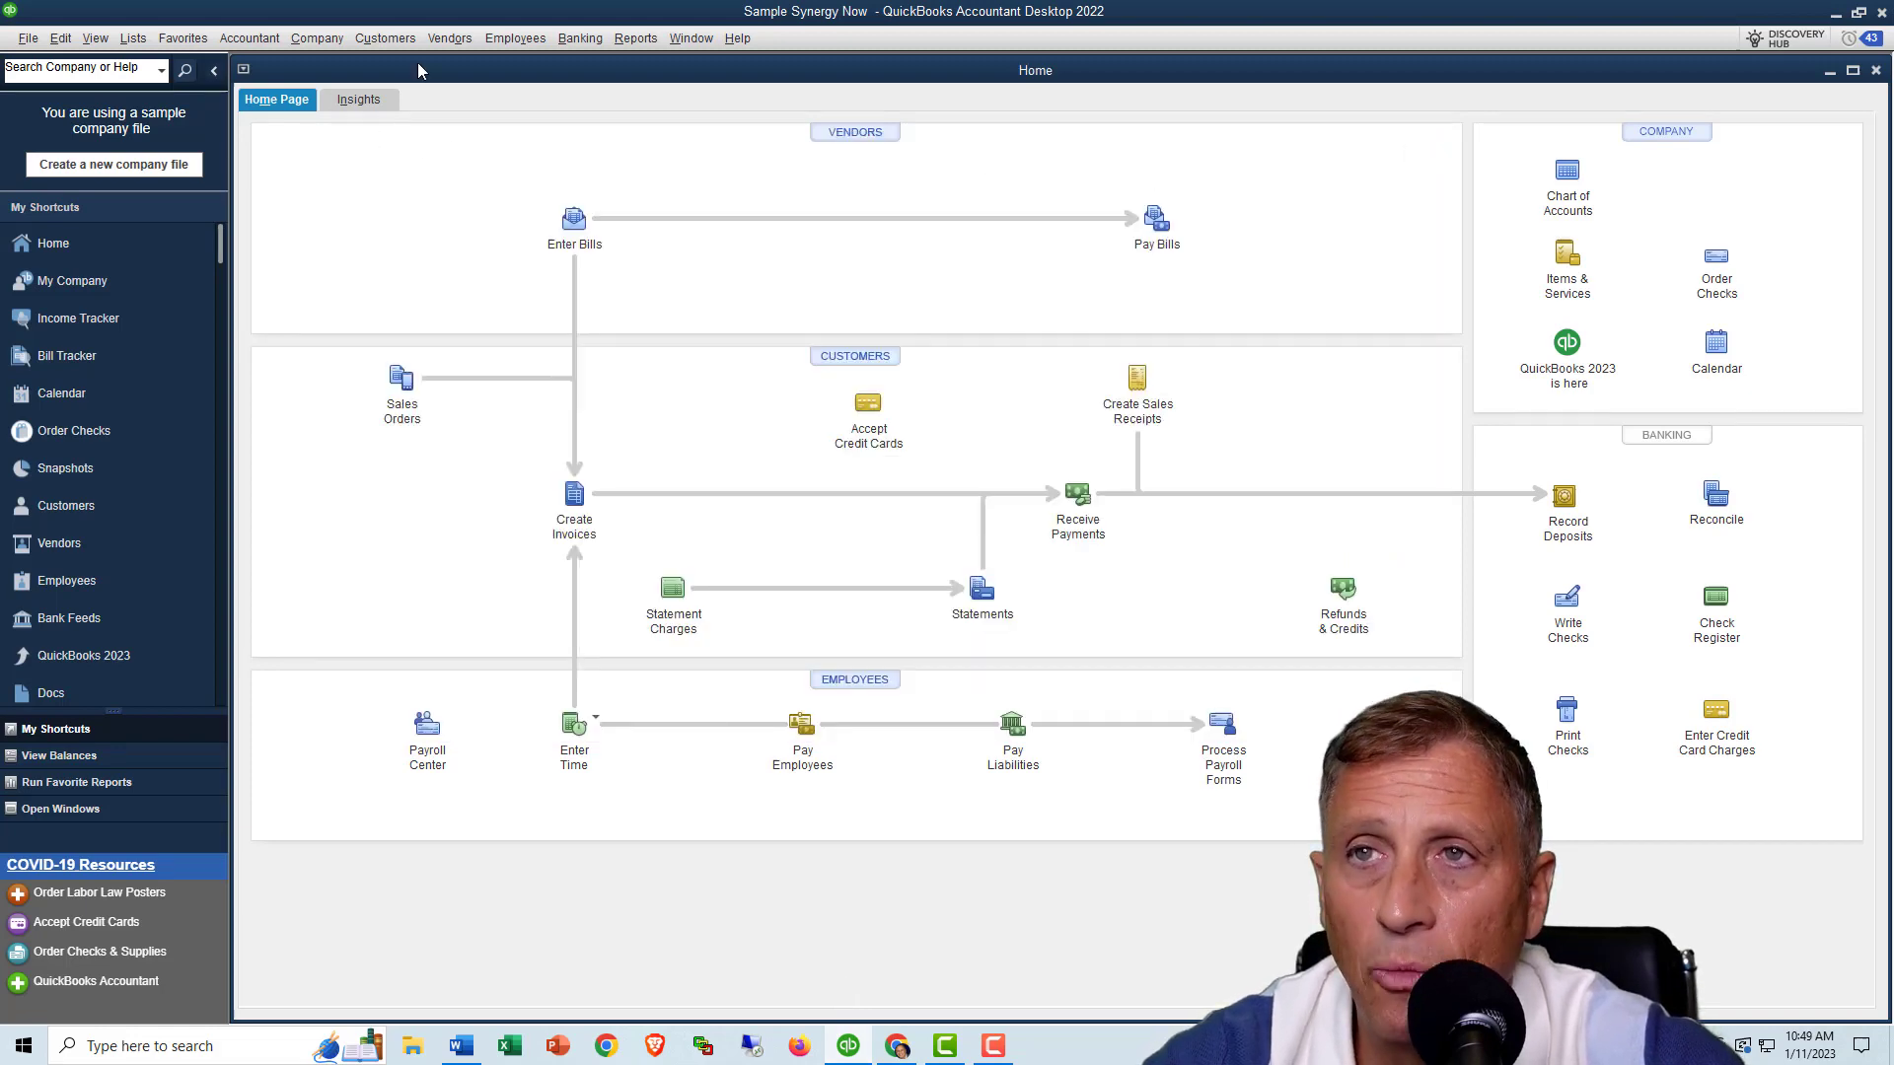
pyautogui.click(448, 37)
pyautogui.moveTo(505, 199)
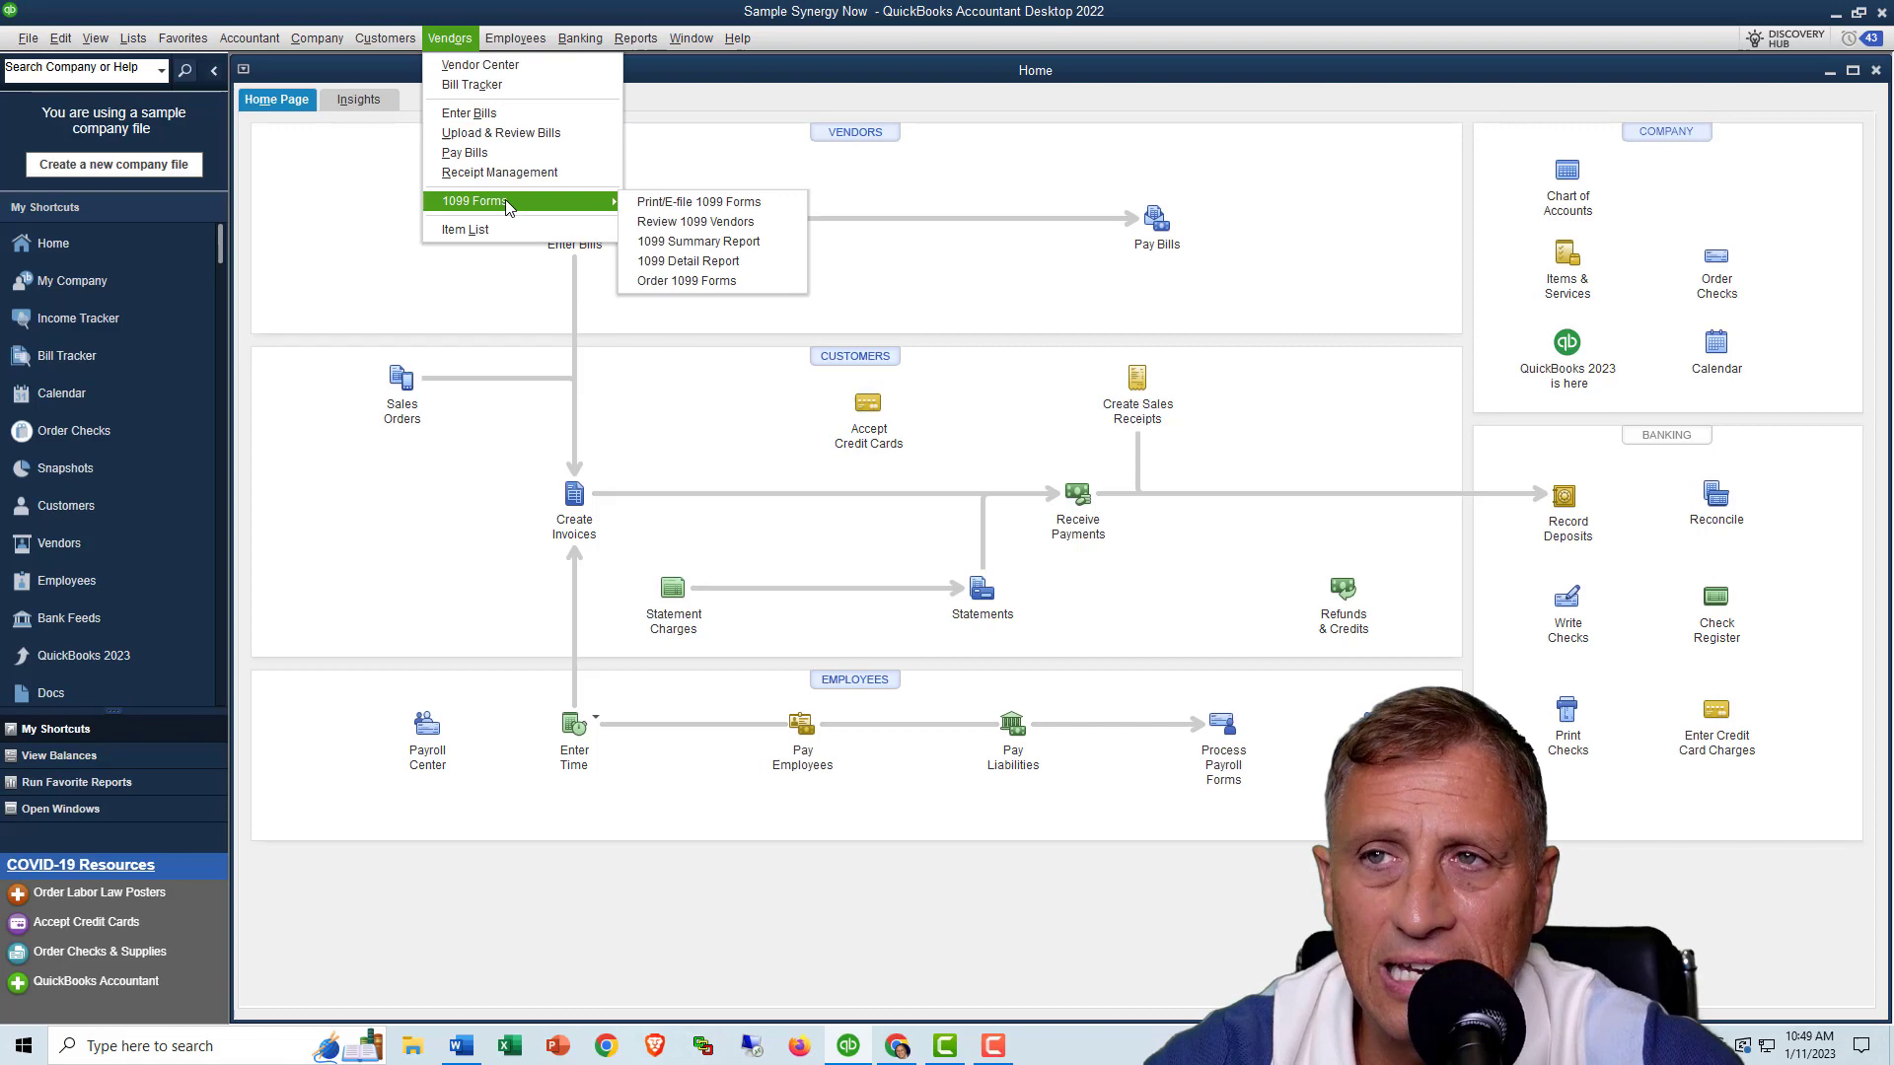
pyautogui.click(680, 203)
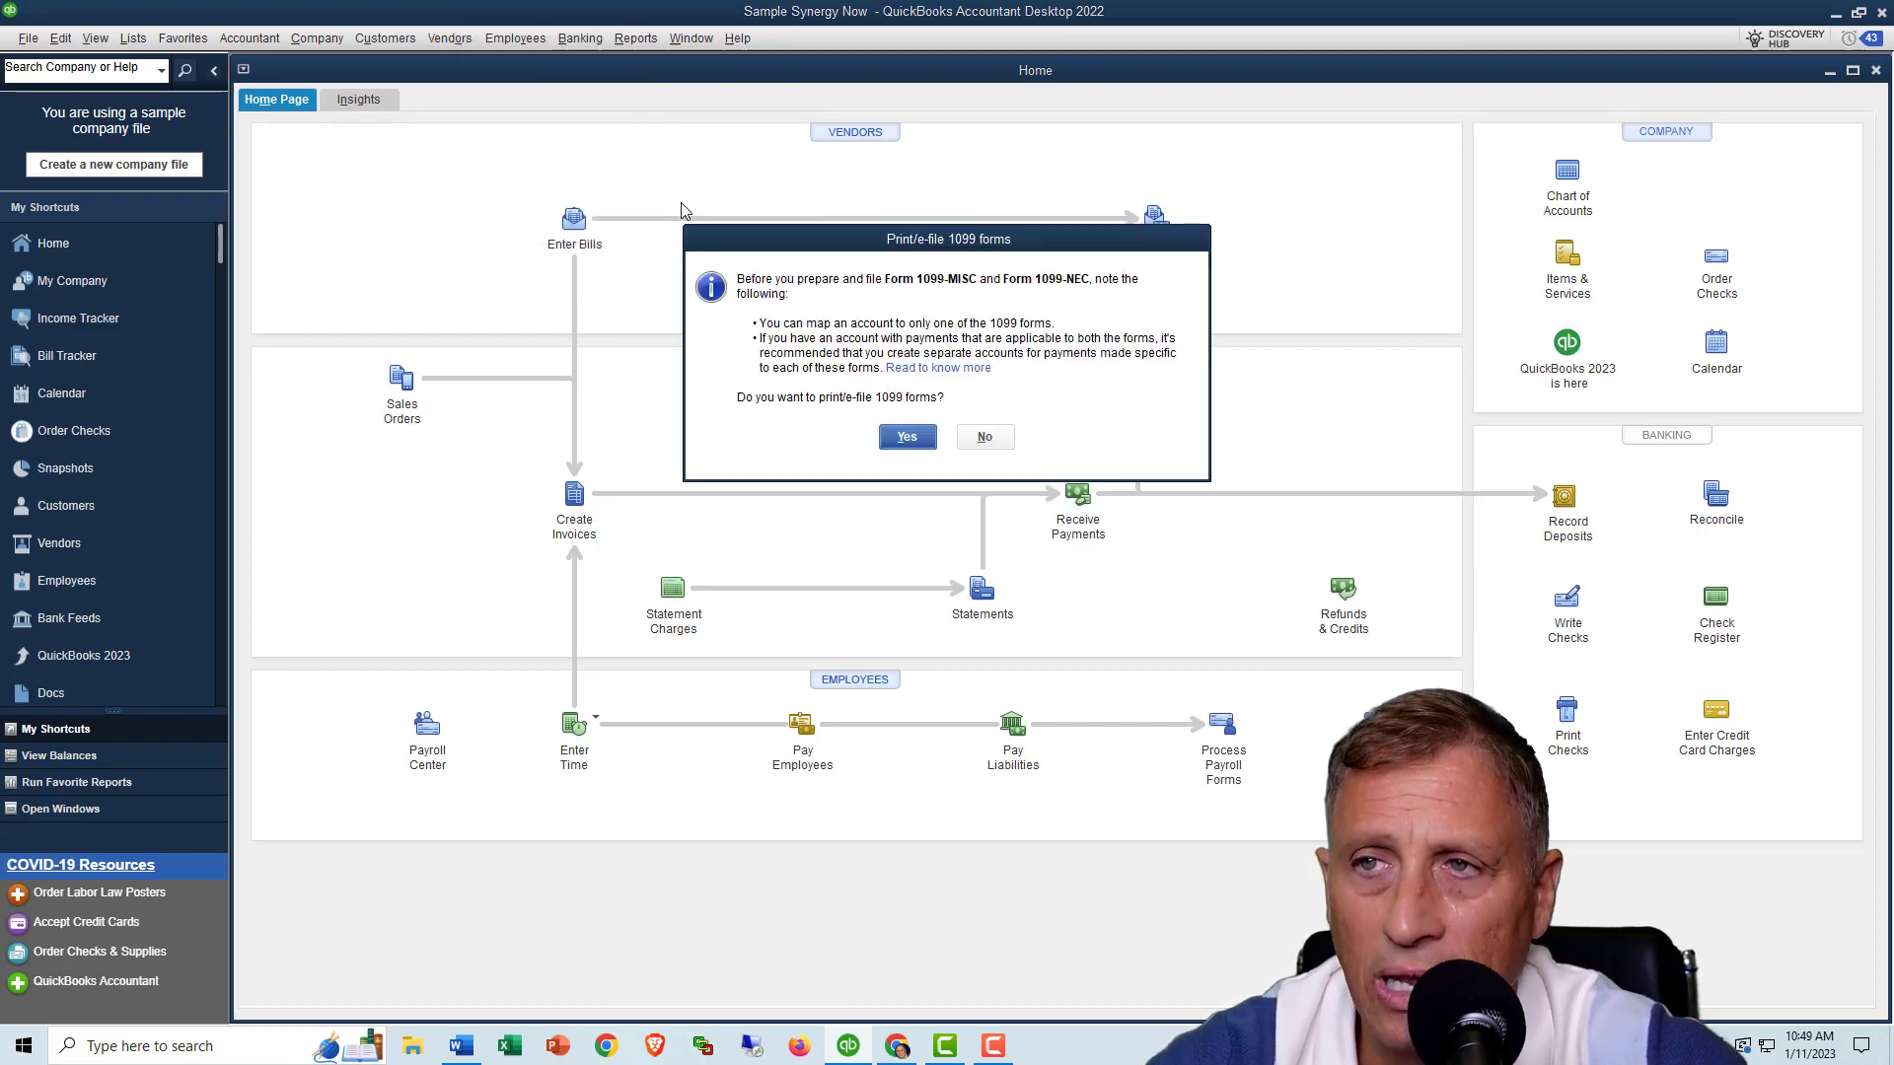
pyautogui.click(905, 440)
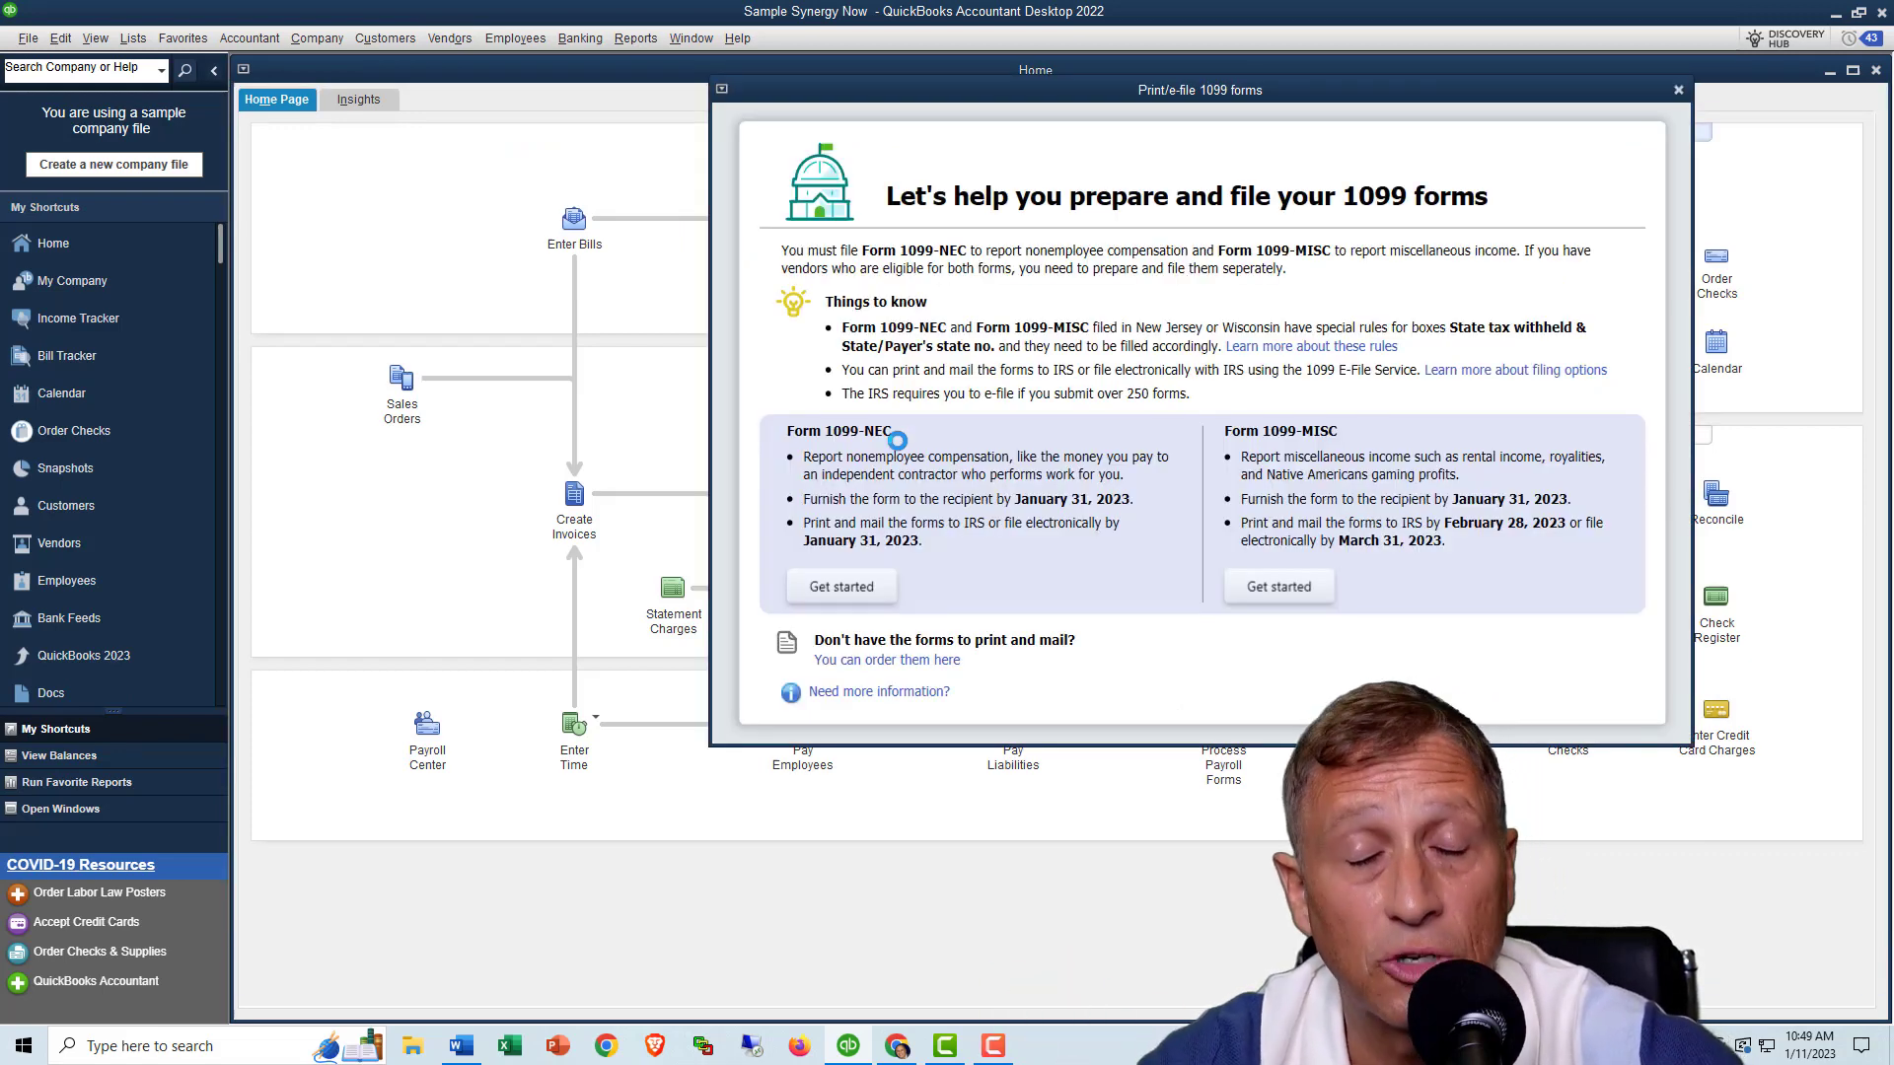
pyautogui.hotkey('alt', 'Tab')
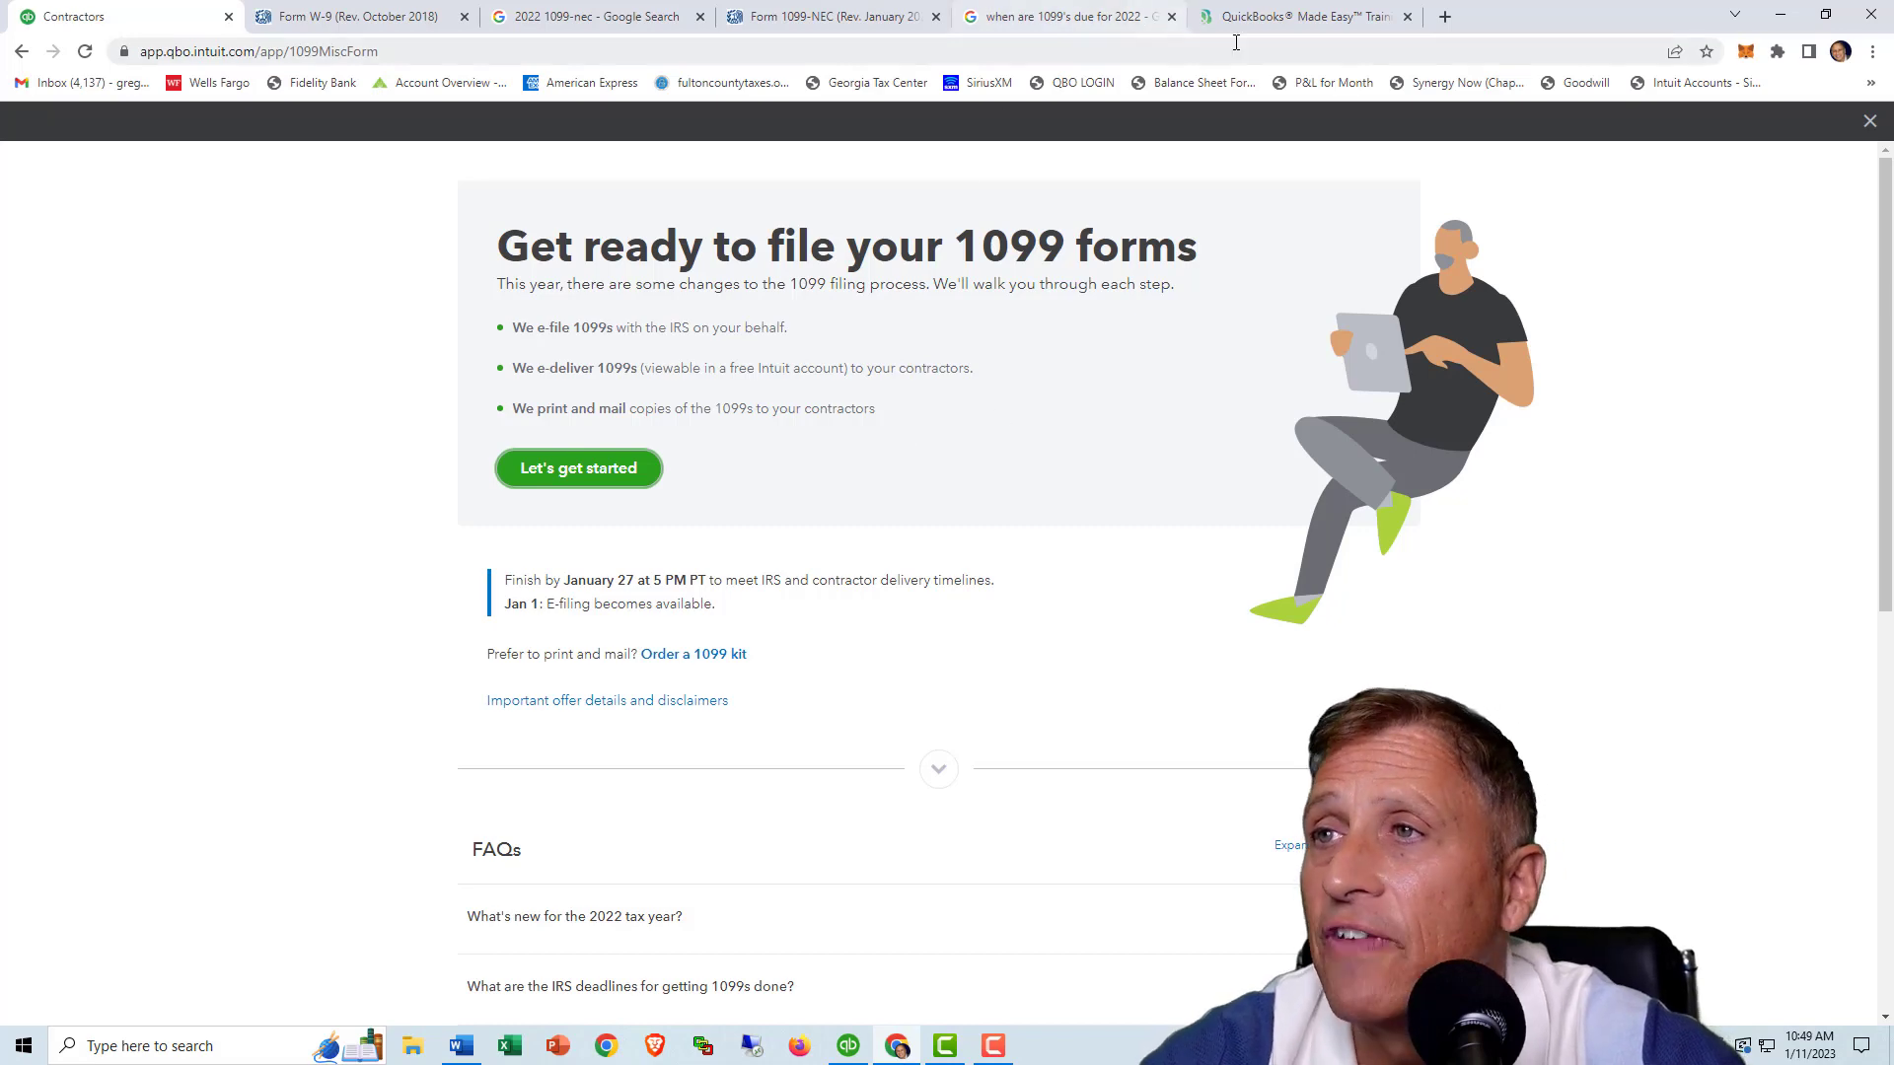
# - On QuickBooks Made Easy, go to Courses & Training > Webinars and open the Jan 18 QuickBooks Online 1099 webinar
pyautogui.click(1255, 20)
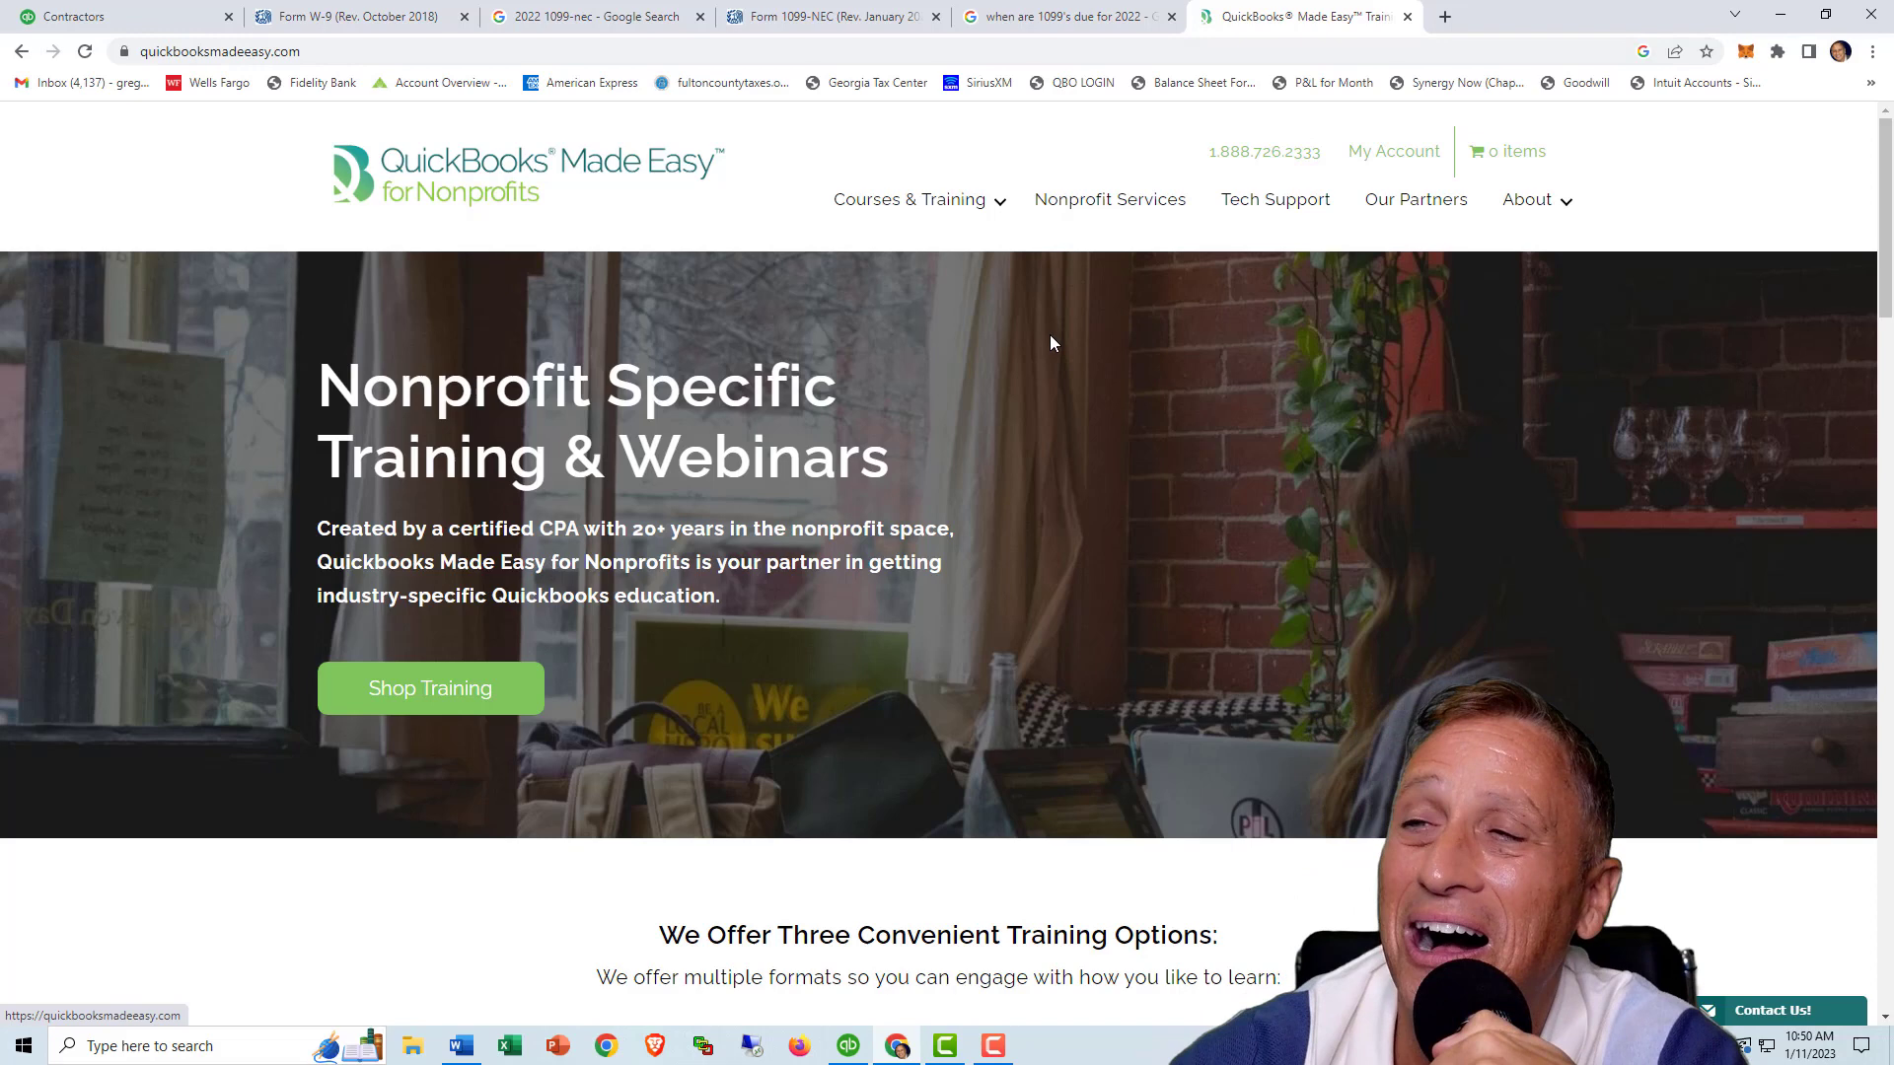
pyautogui.moveTo(997, 207)
pyautogui.click(905, 246)
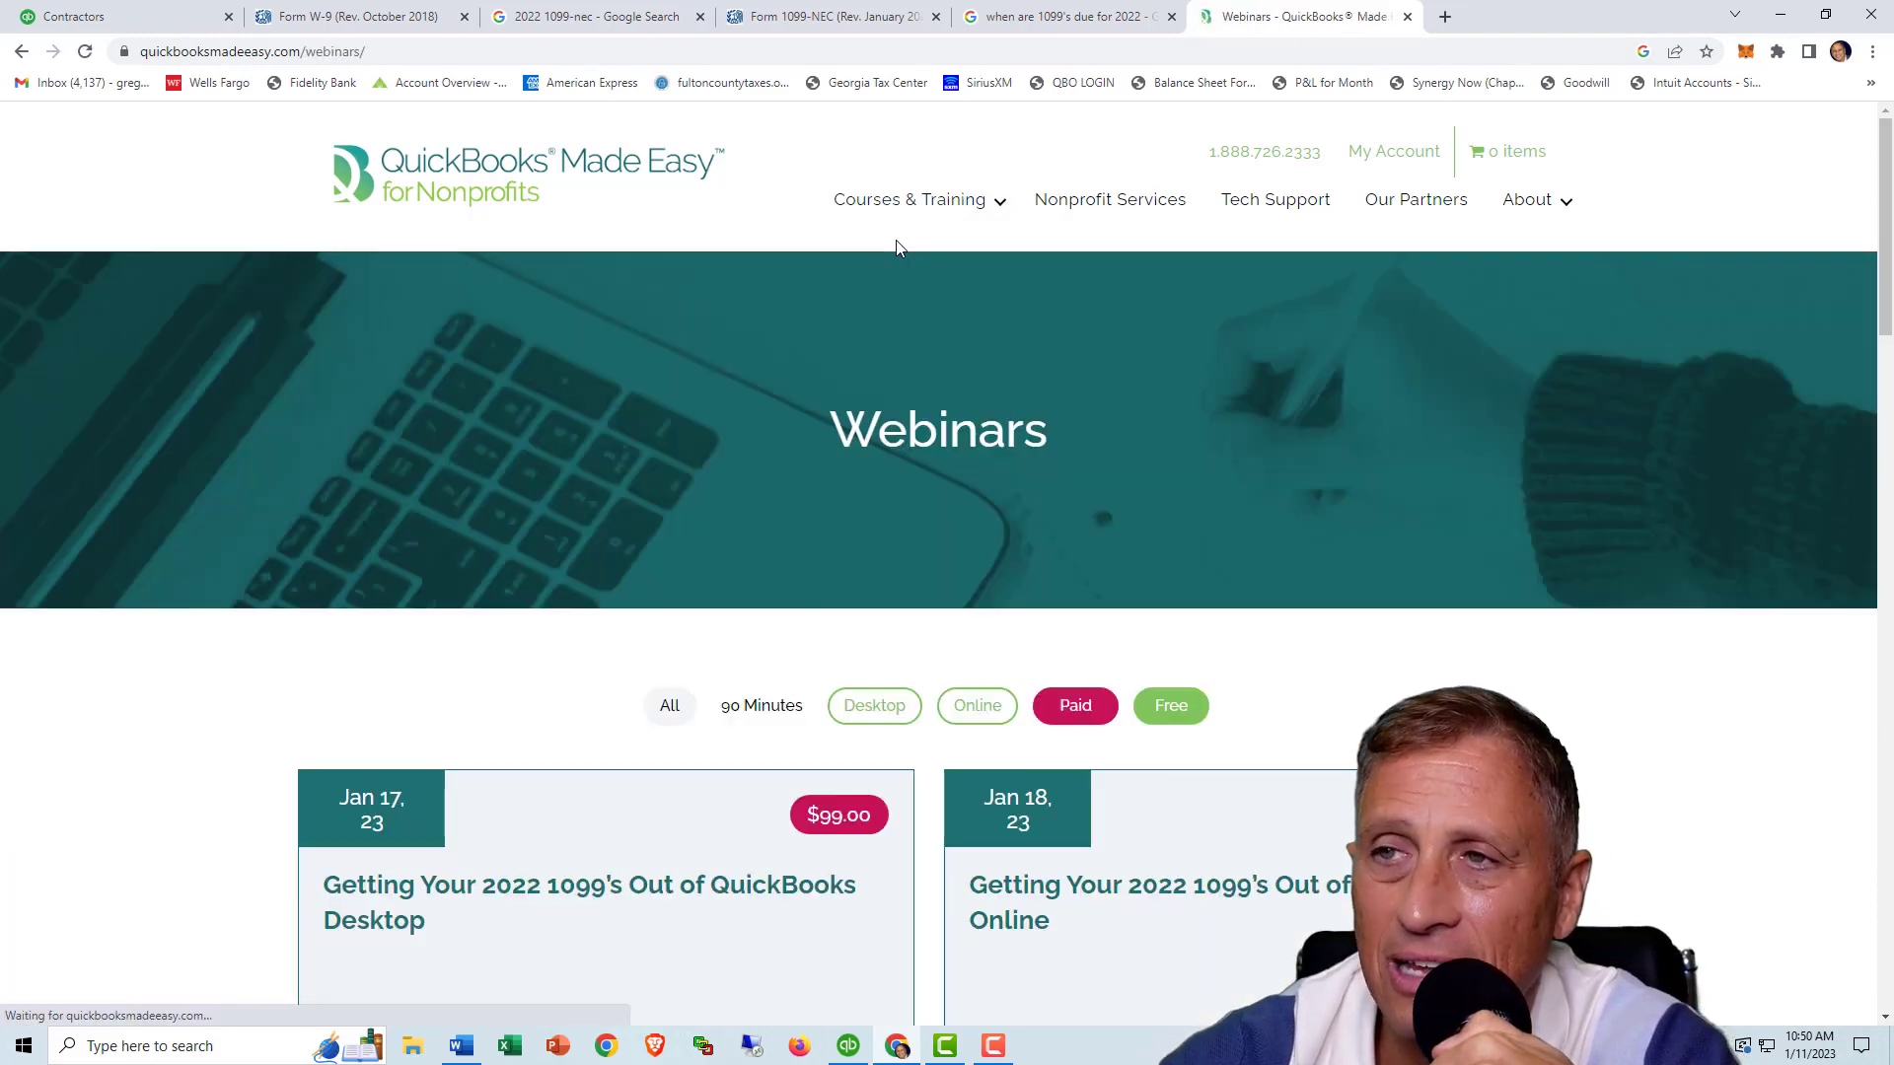
pyautogui.scroll(-3, 927, 260)
pyautogui.scroll(-2, 927, 261)
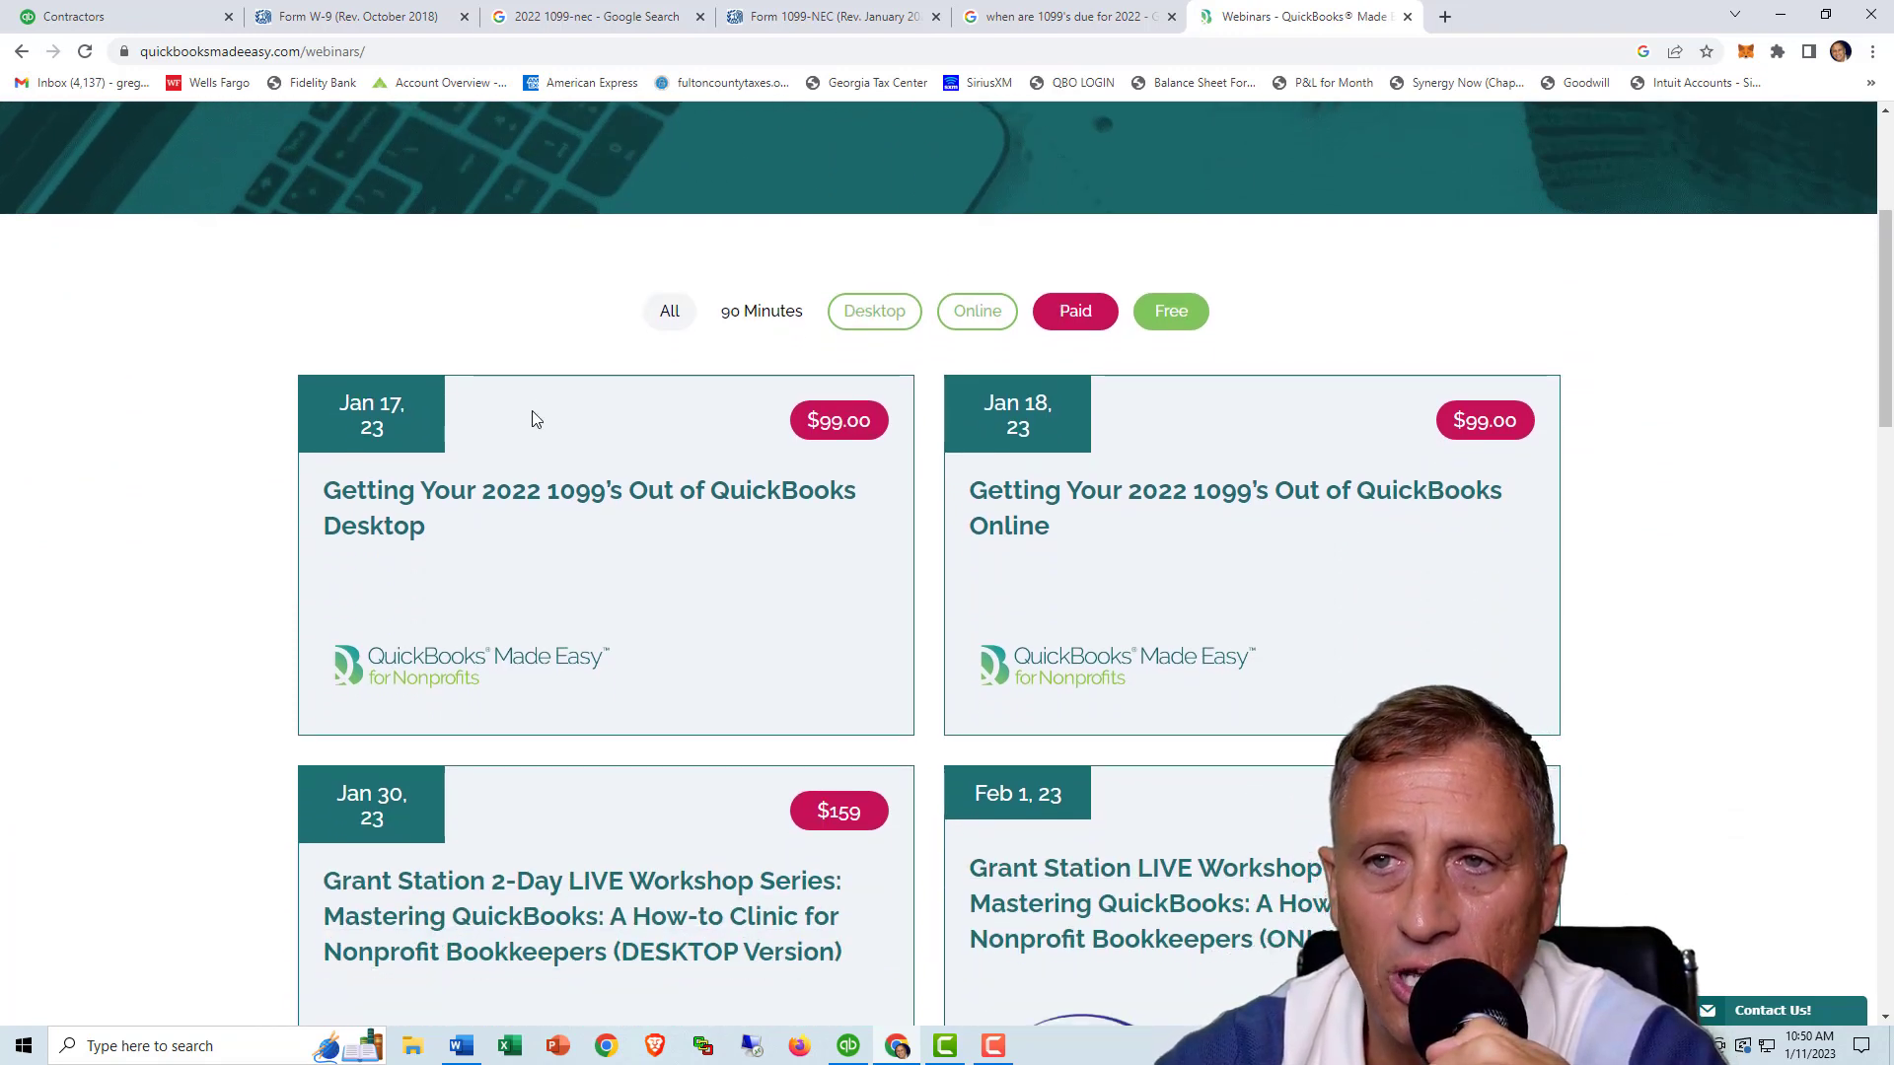
pyautogui.hotkey('ctrl', 'shift', 'a')
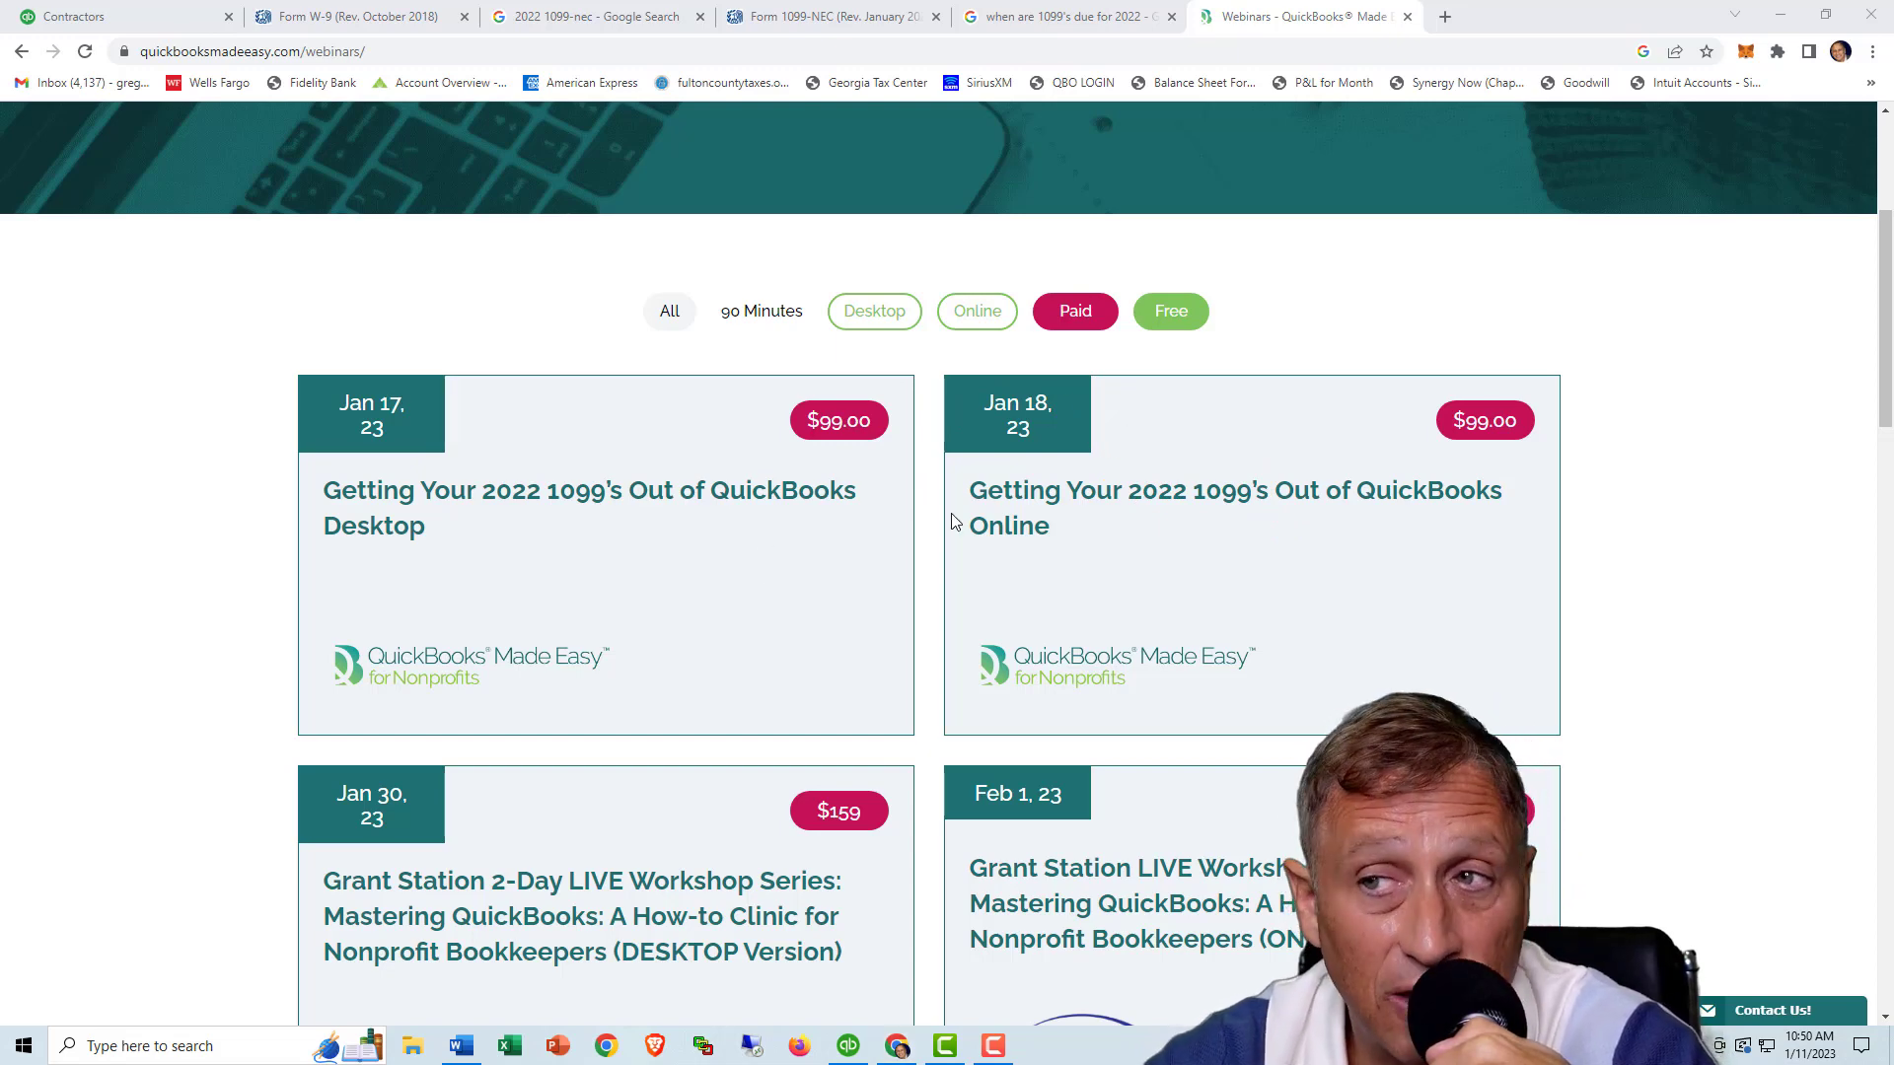
pyautogui.click(1004, 505)
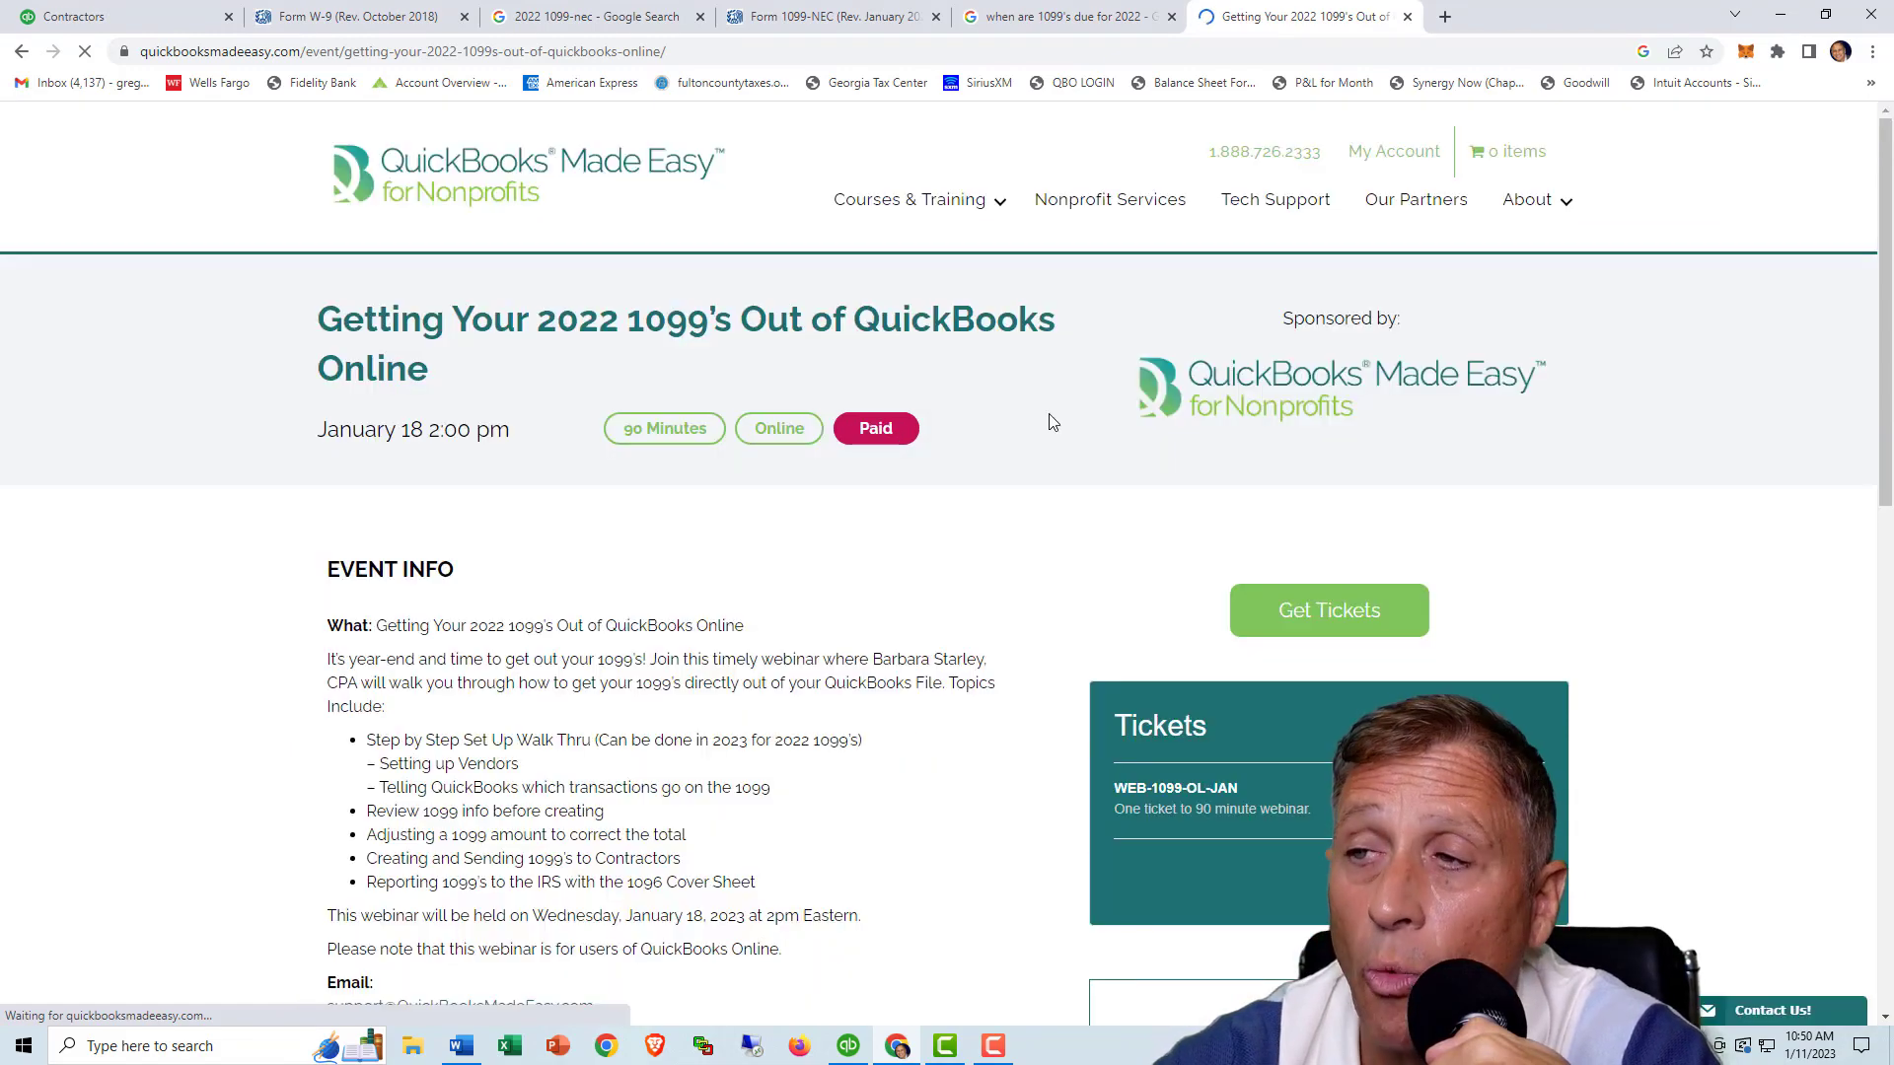
pyautogui.scroll(-3, 952, 548)
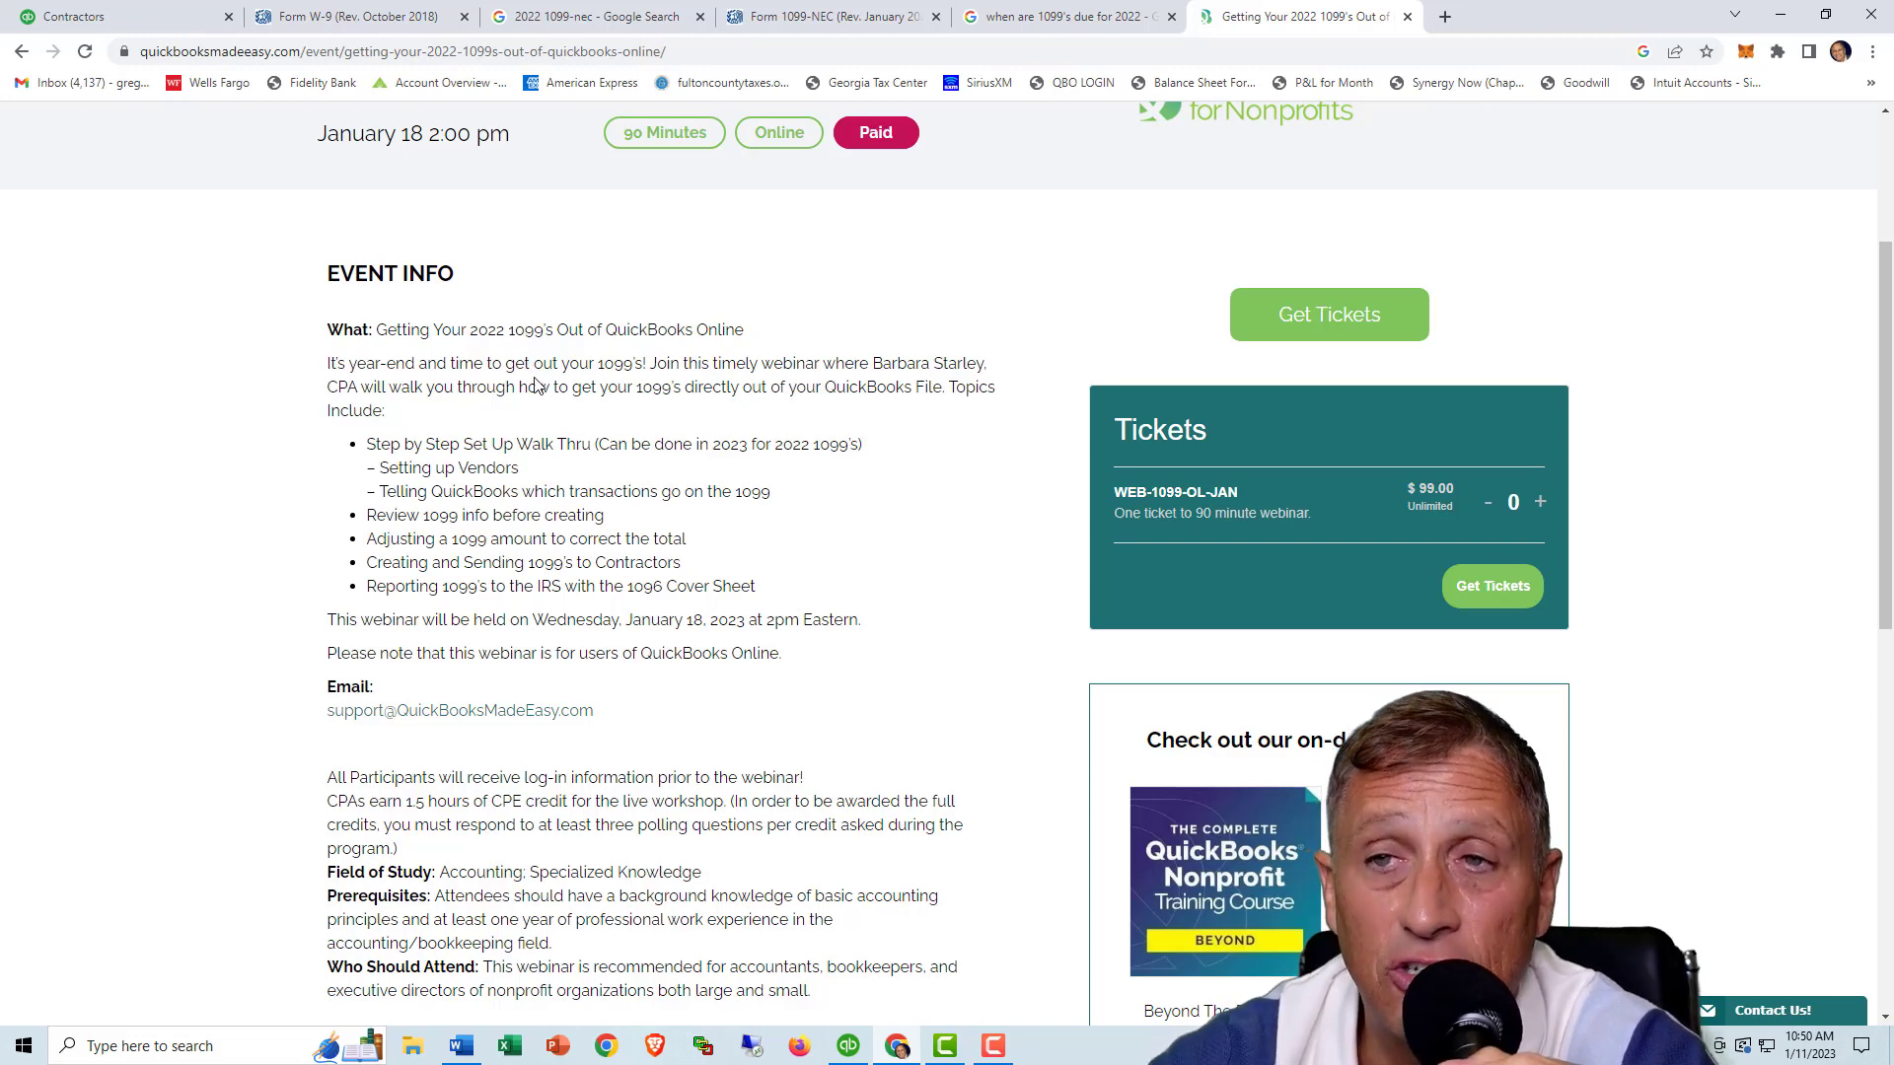
pyautogui.scroll(3, 535, 384)
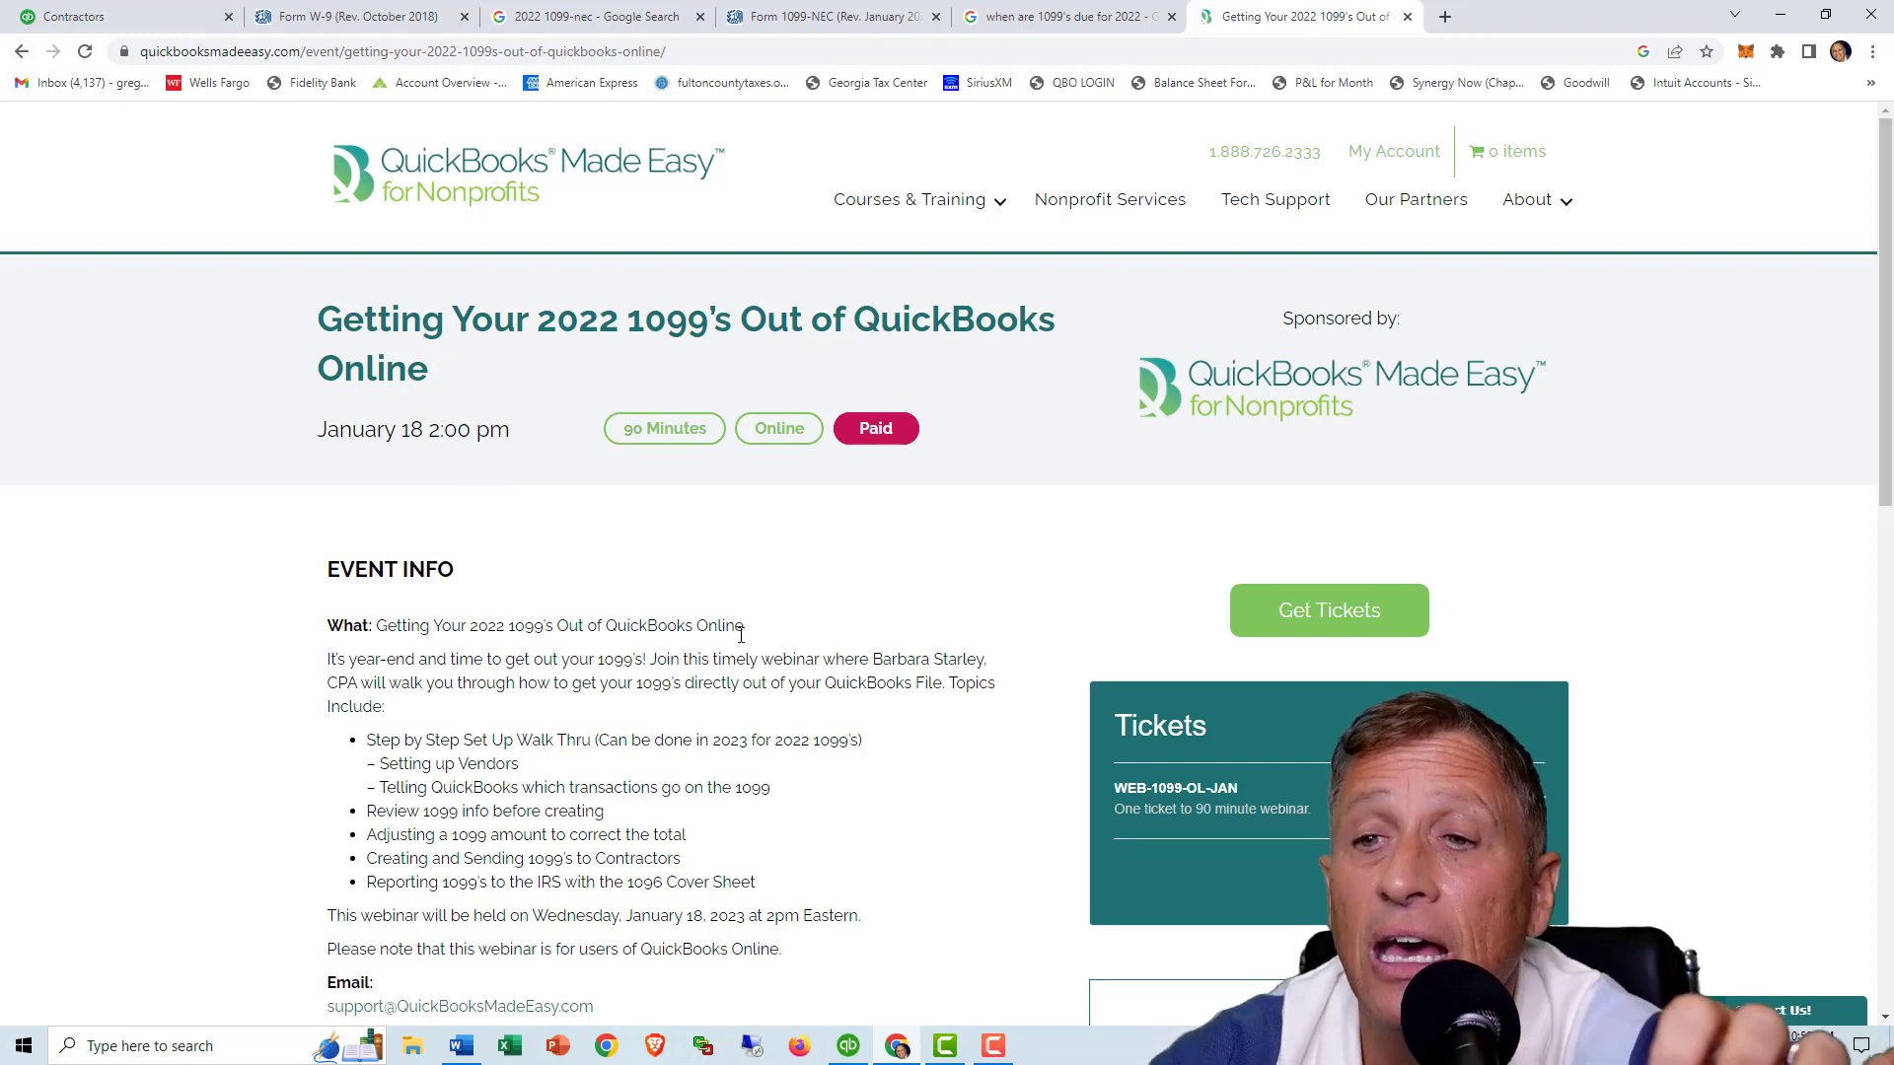
pyautogui.scroll(-2, 740, 636)
pyautogui.scroll(1, 743, 641)
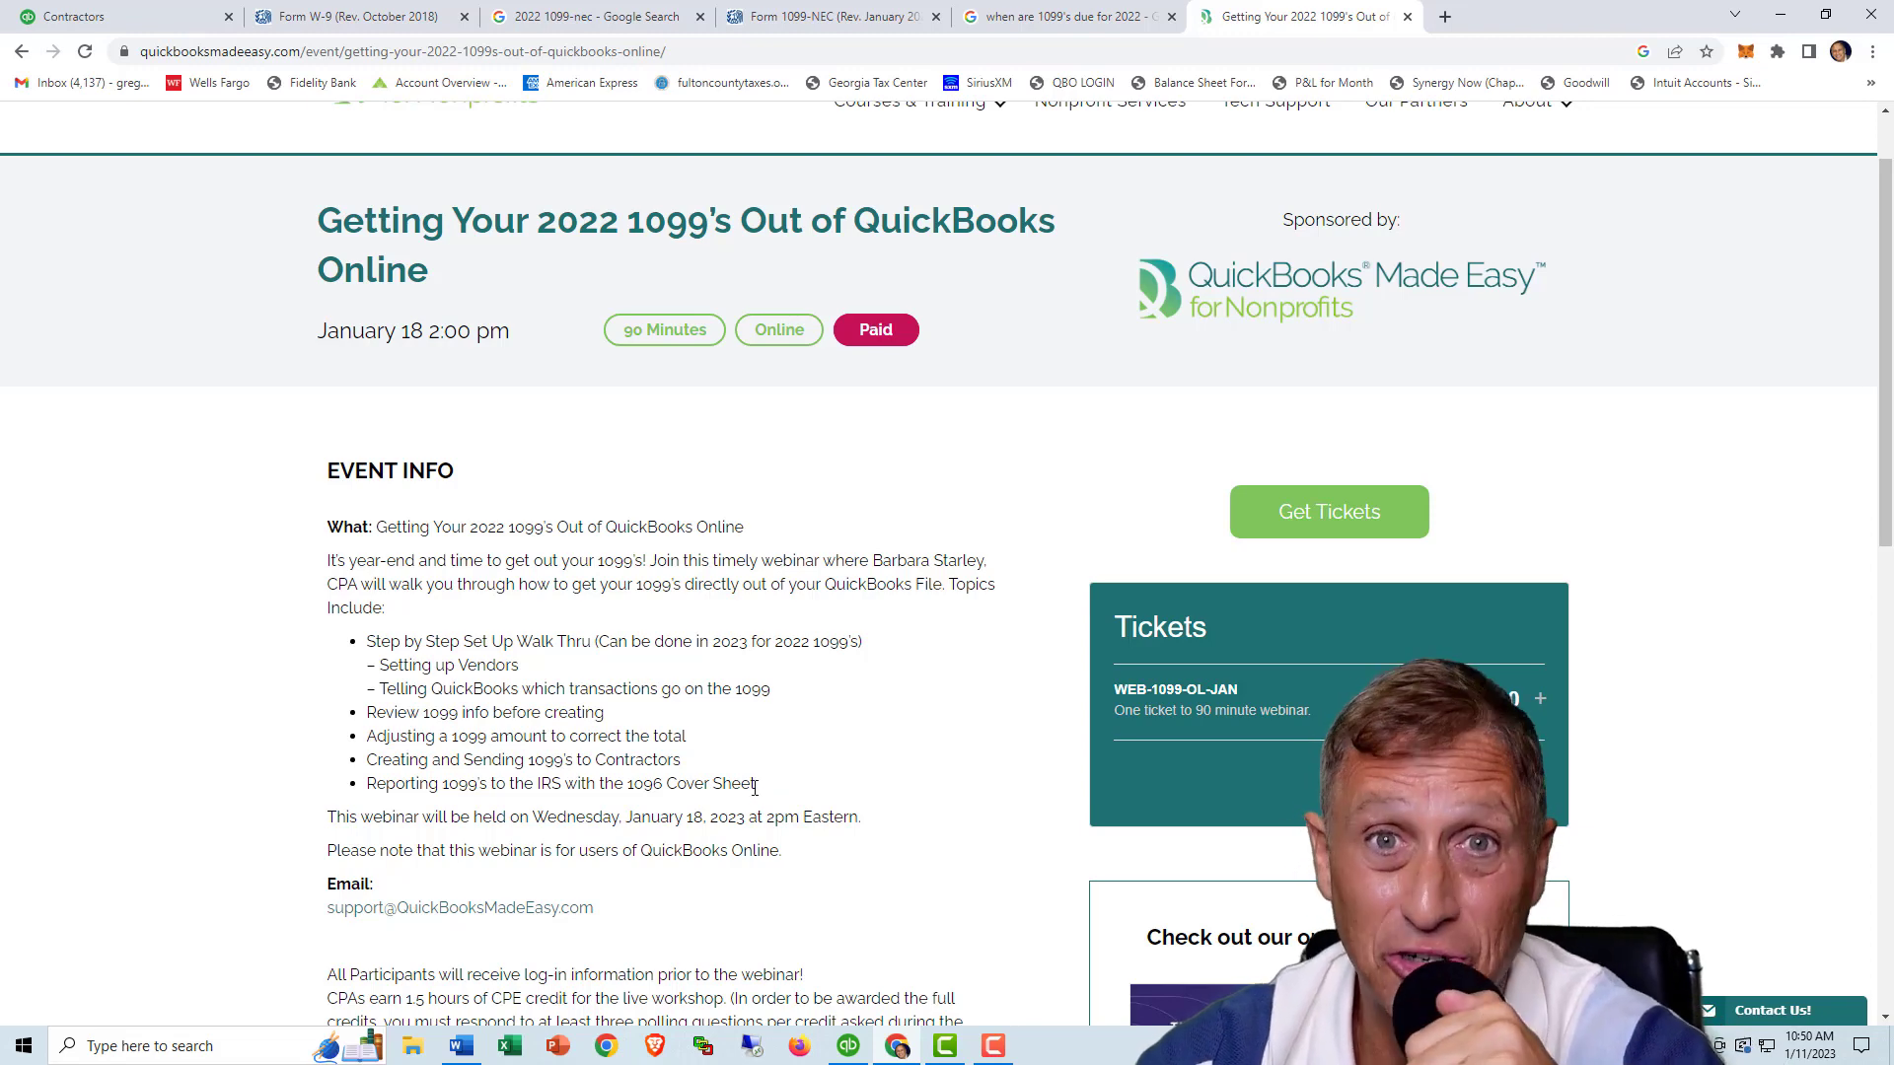
# - Copy the coupon code FB30off from the Word note and return to the webinar page
pyautogui.click(464, 1048)
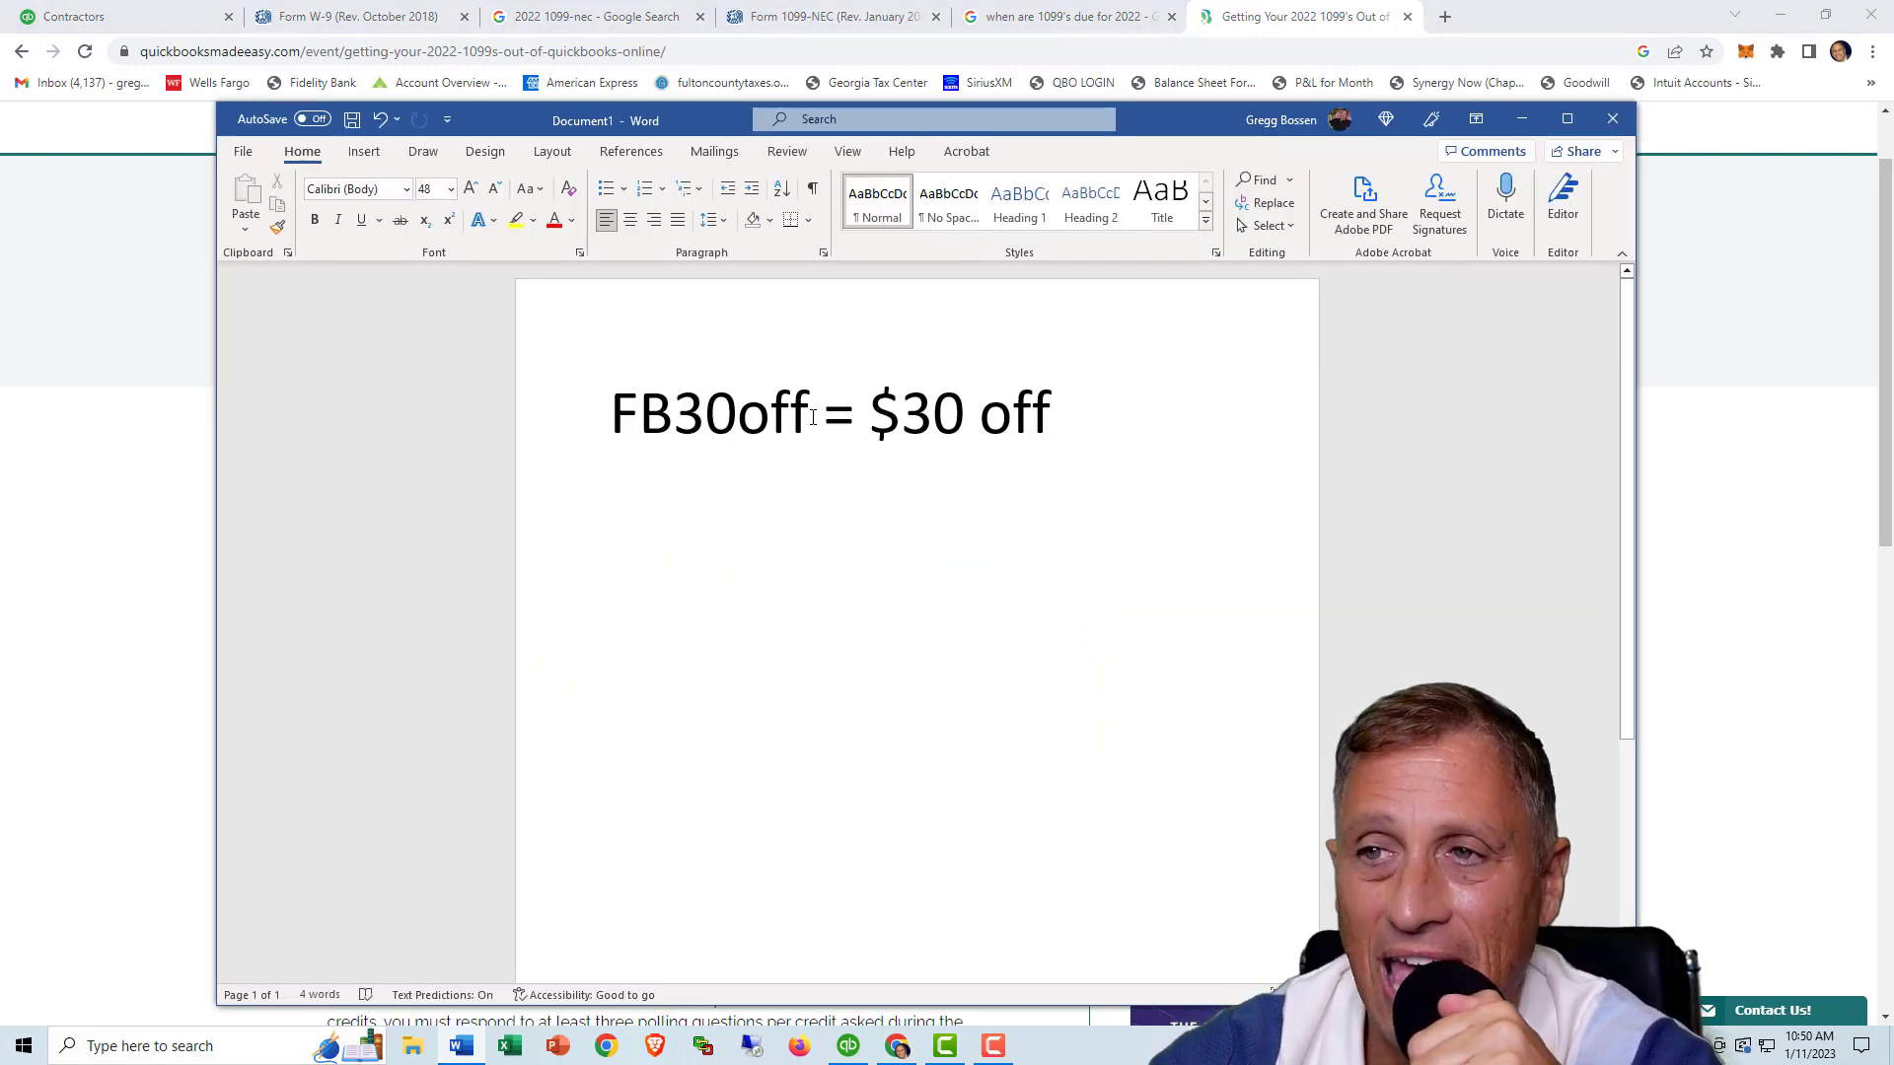
pyautogui.moveTo(812, 417); pyautogui.dragTo(609, 429)
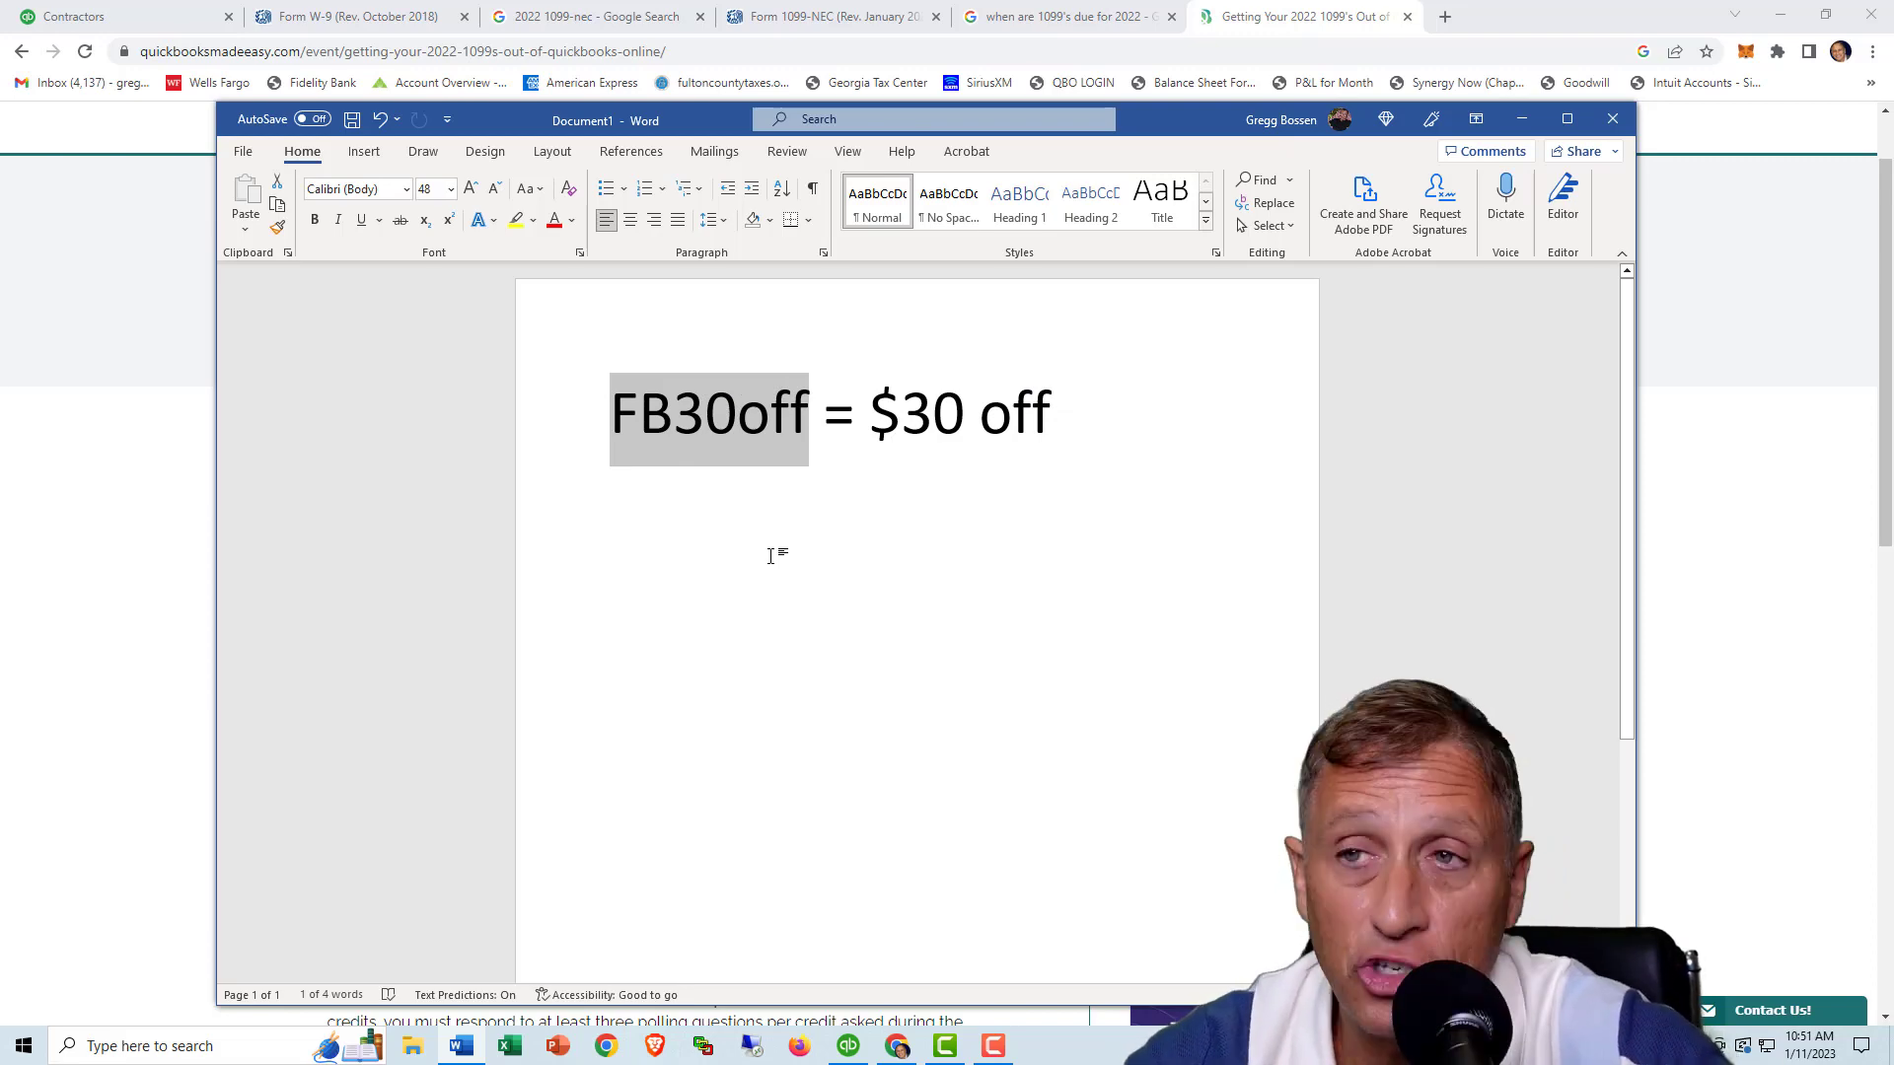
pyautogui.hotkey('alt', 'Tab')
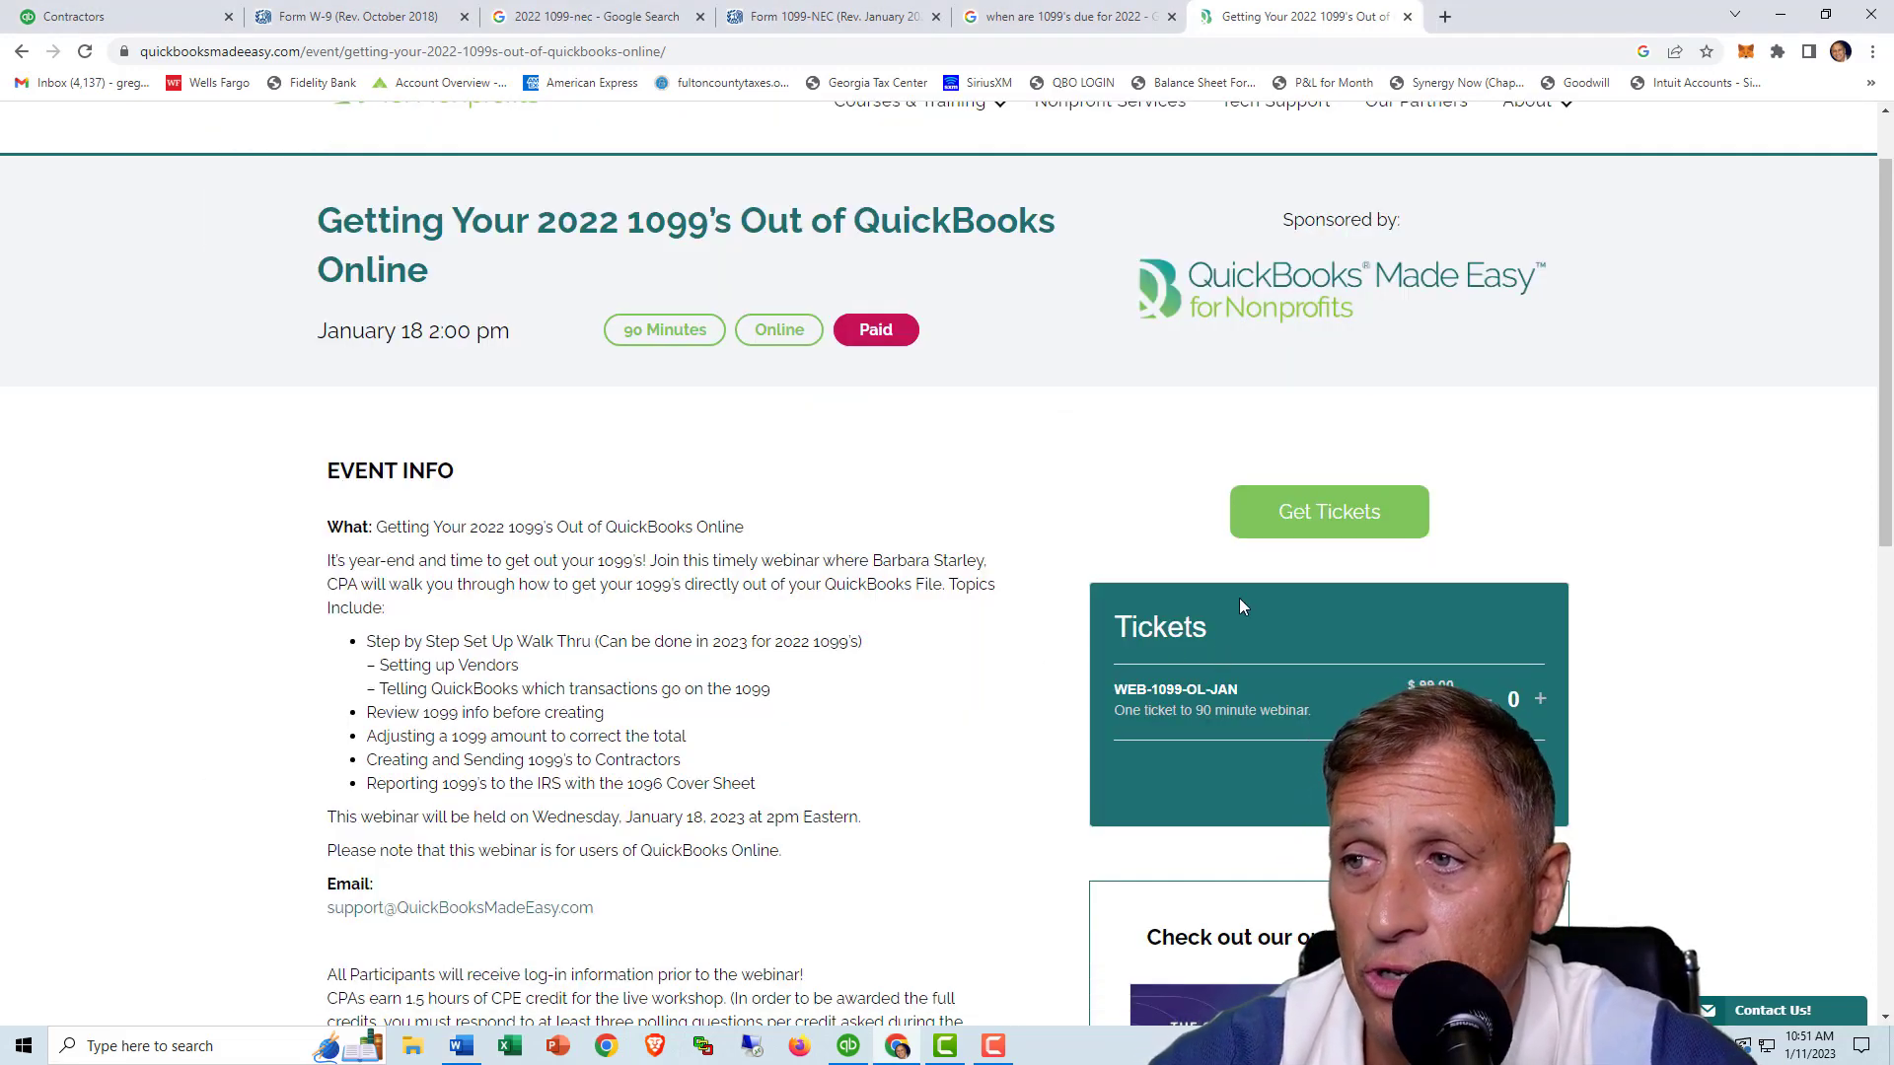
# - Add one 1099 webinar ticket to the cart
pyautogui.click(1288, 524)
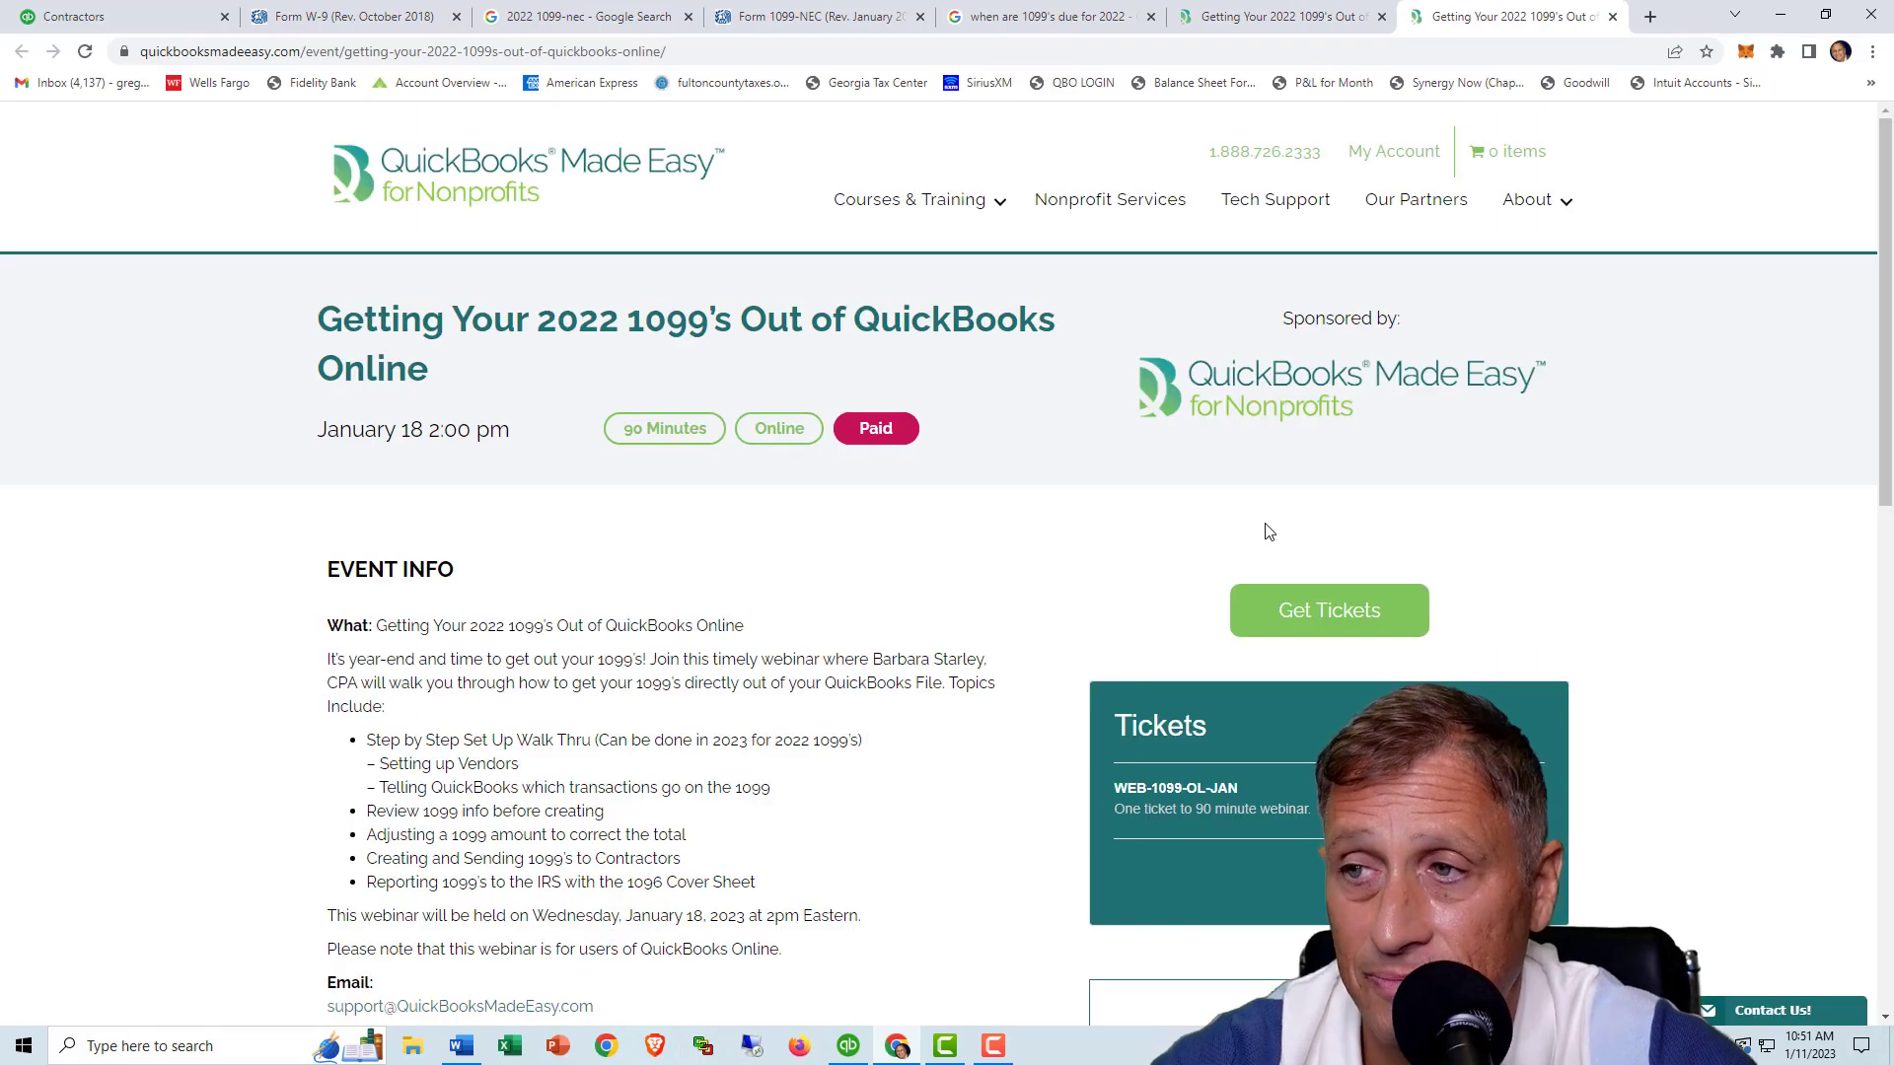
pyautogui.click(1312, 622)
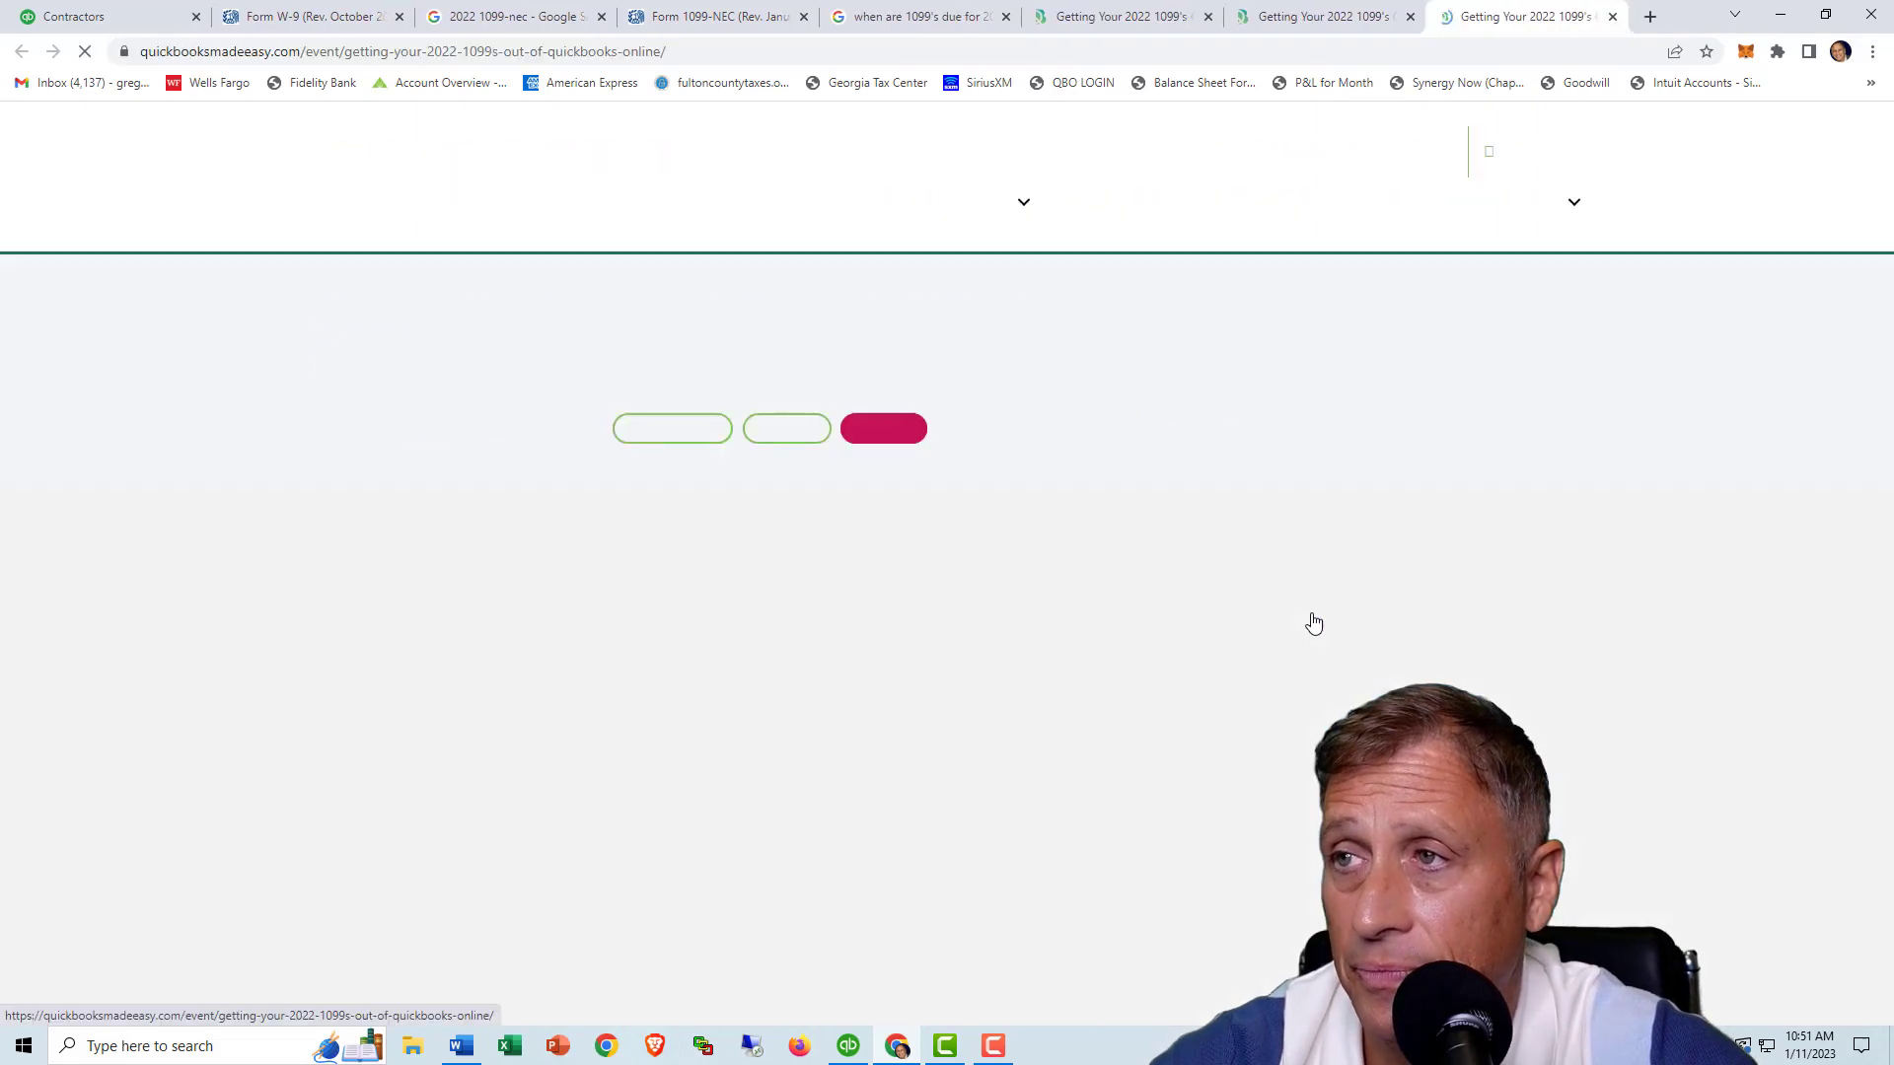
pyautogui.scroll(-4, 1204, 631)
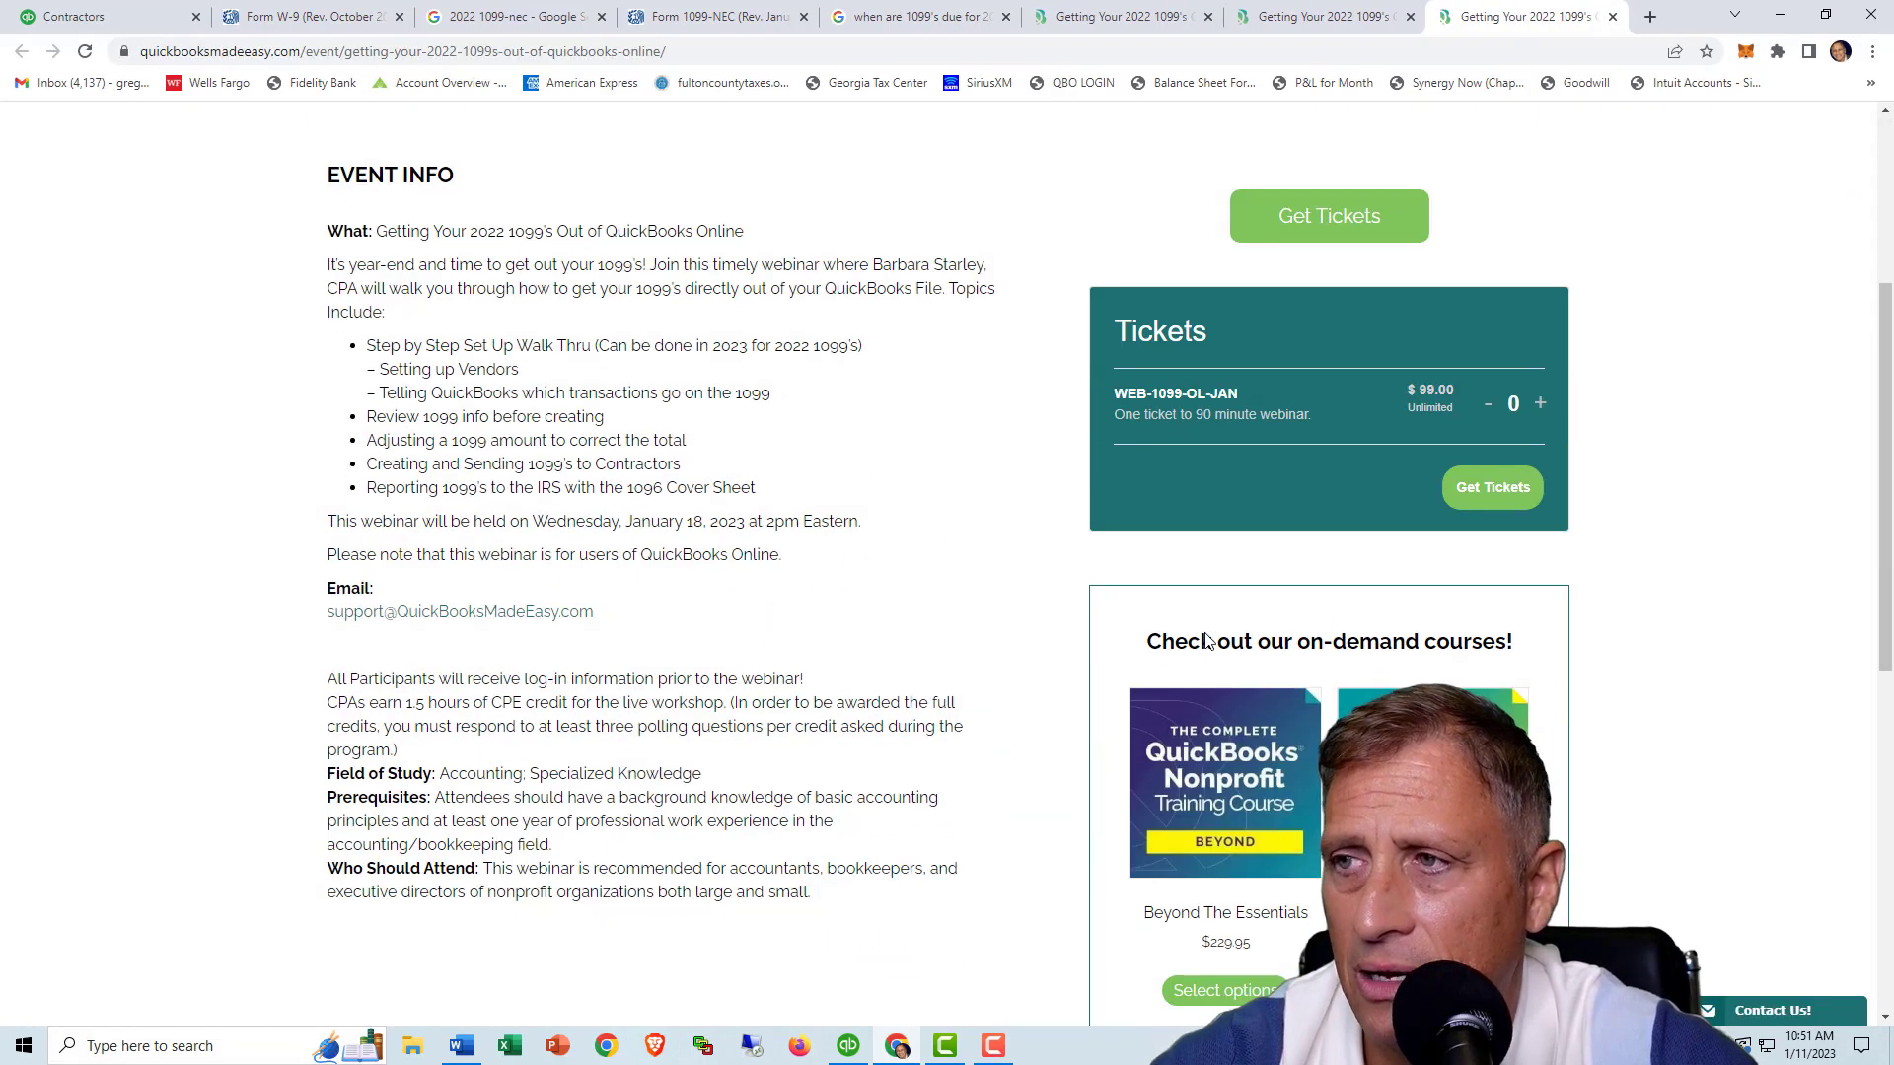
pyautogui.click(1543, 408)
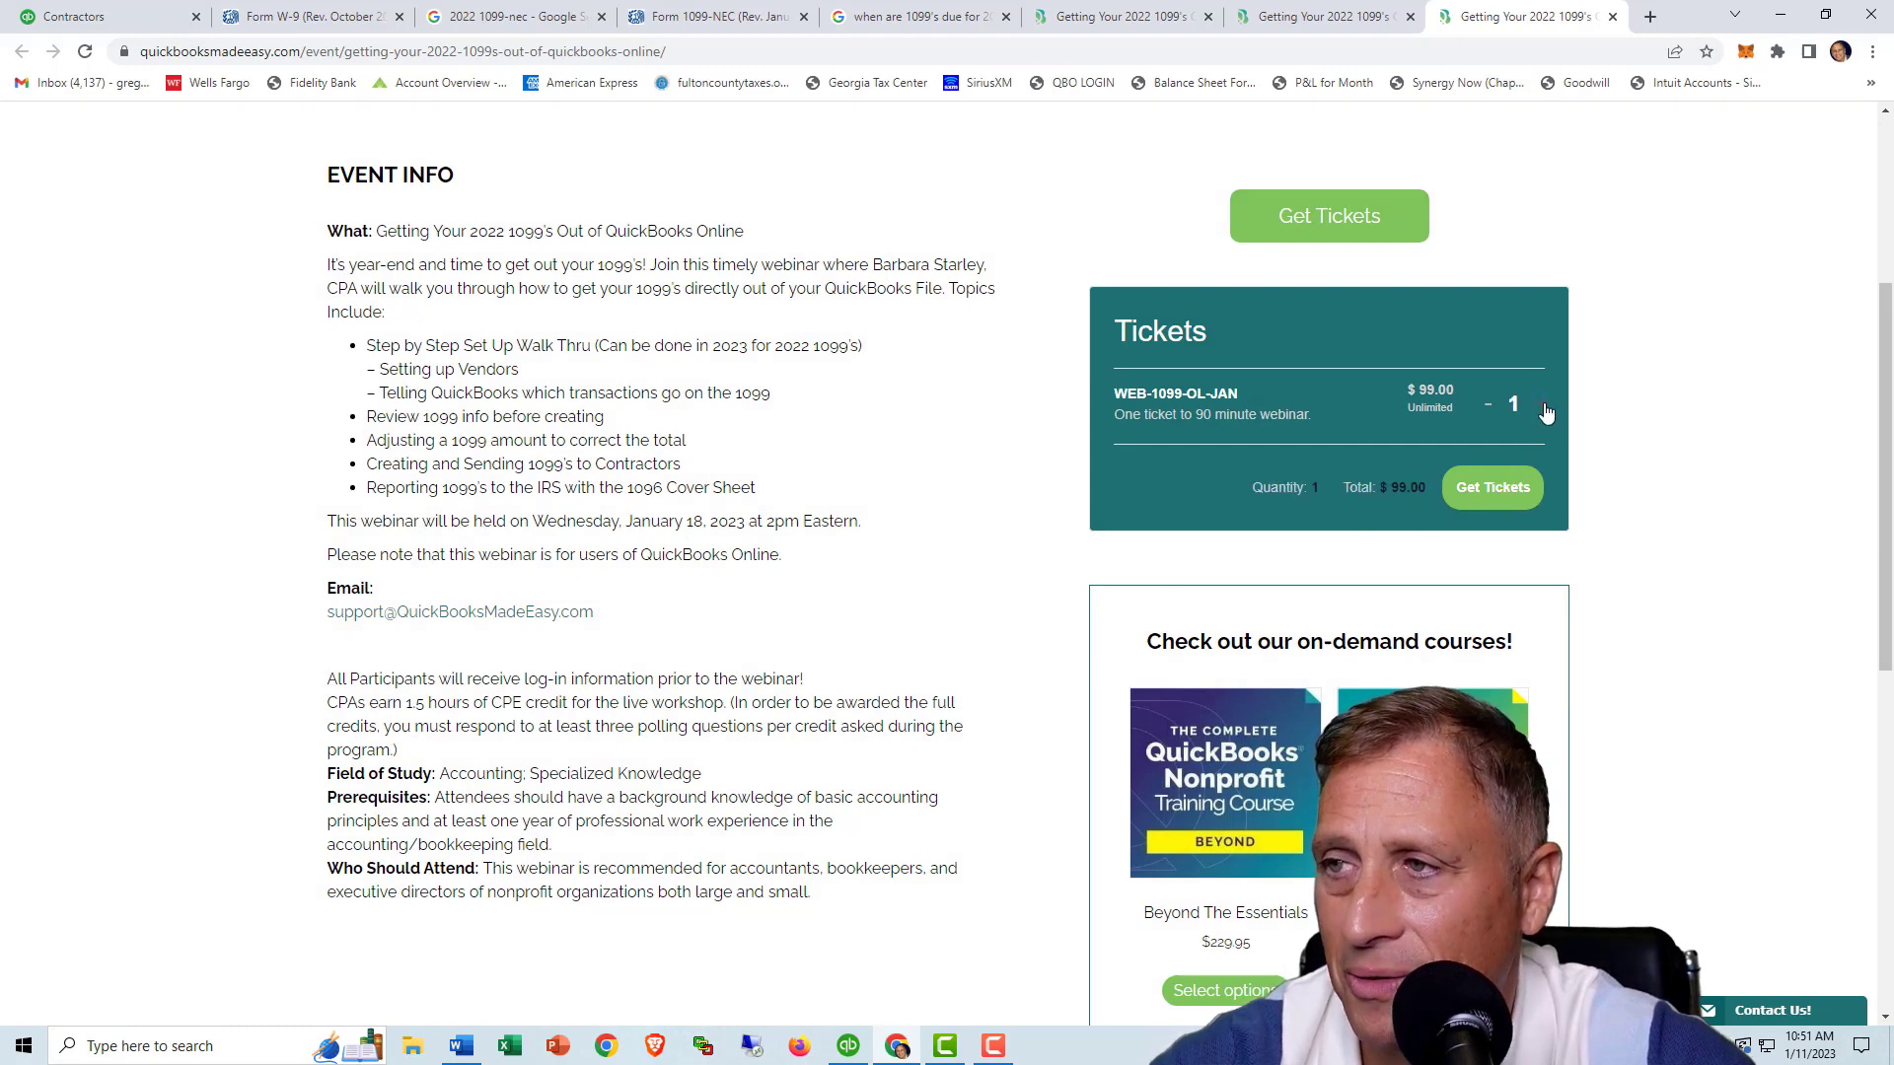
pyautogui.click(1487, 493)
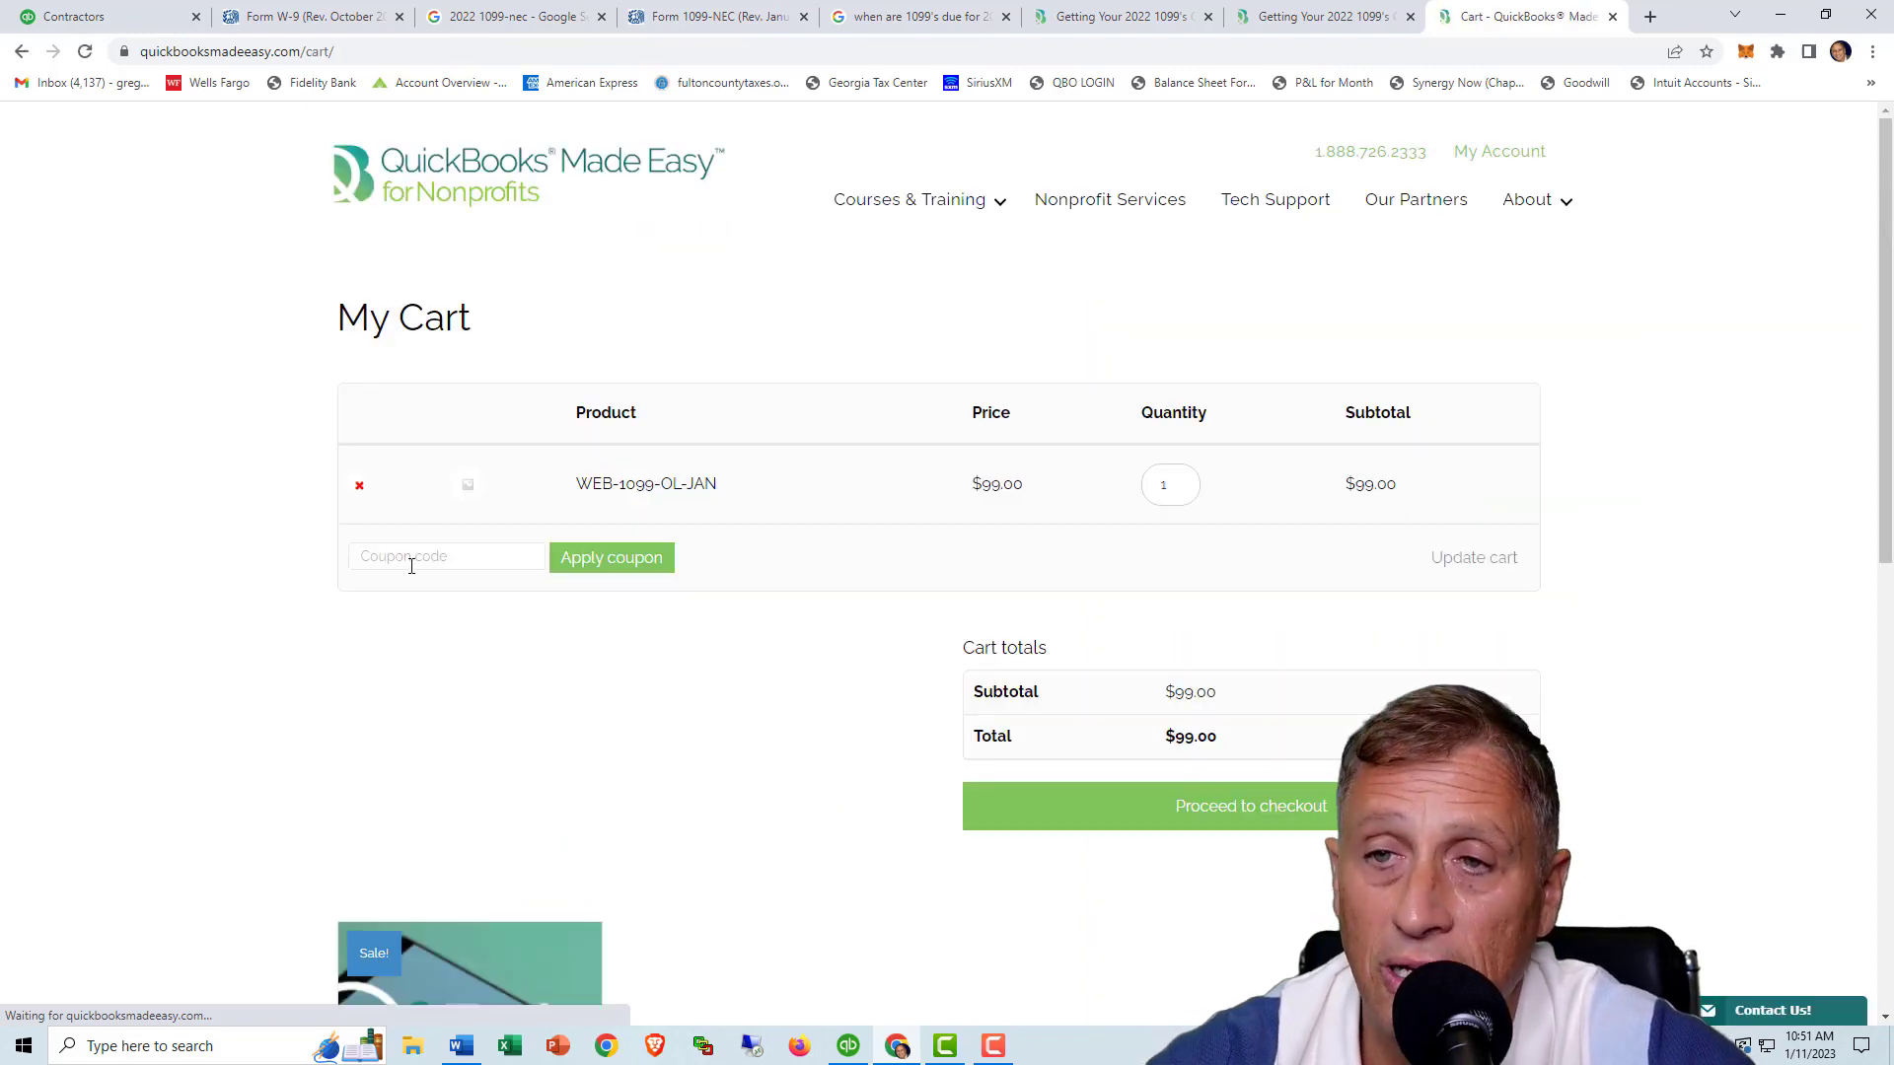
# - Apply coupon fb30off to drop the cart total to $69.00, then return to the event page
pyautogui.click(410, 557)
pyautogui.write('fb30off')
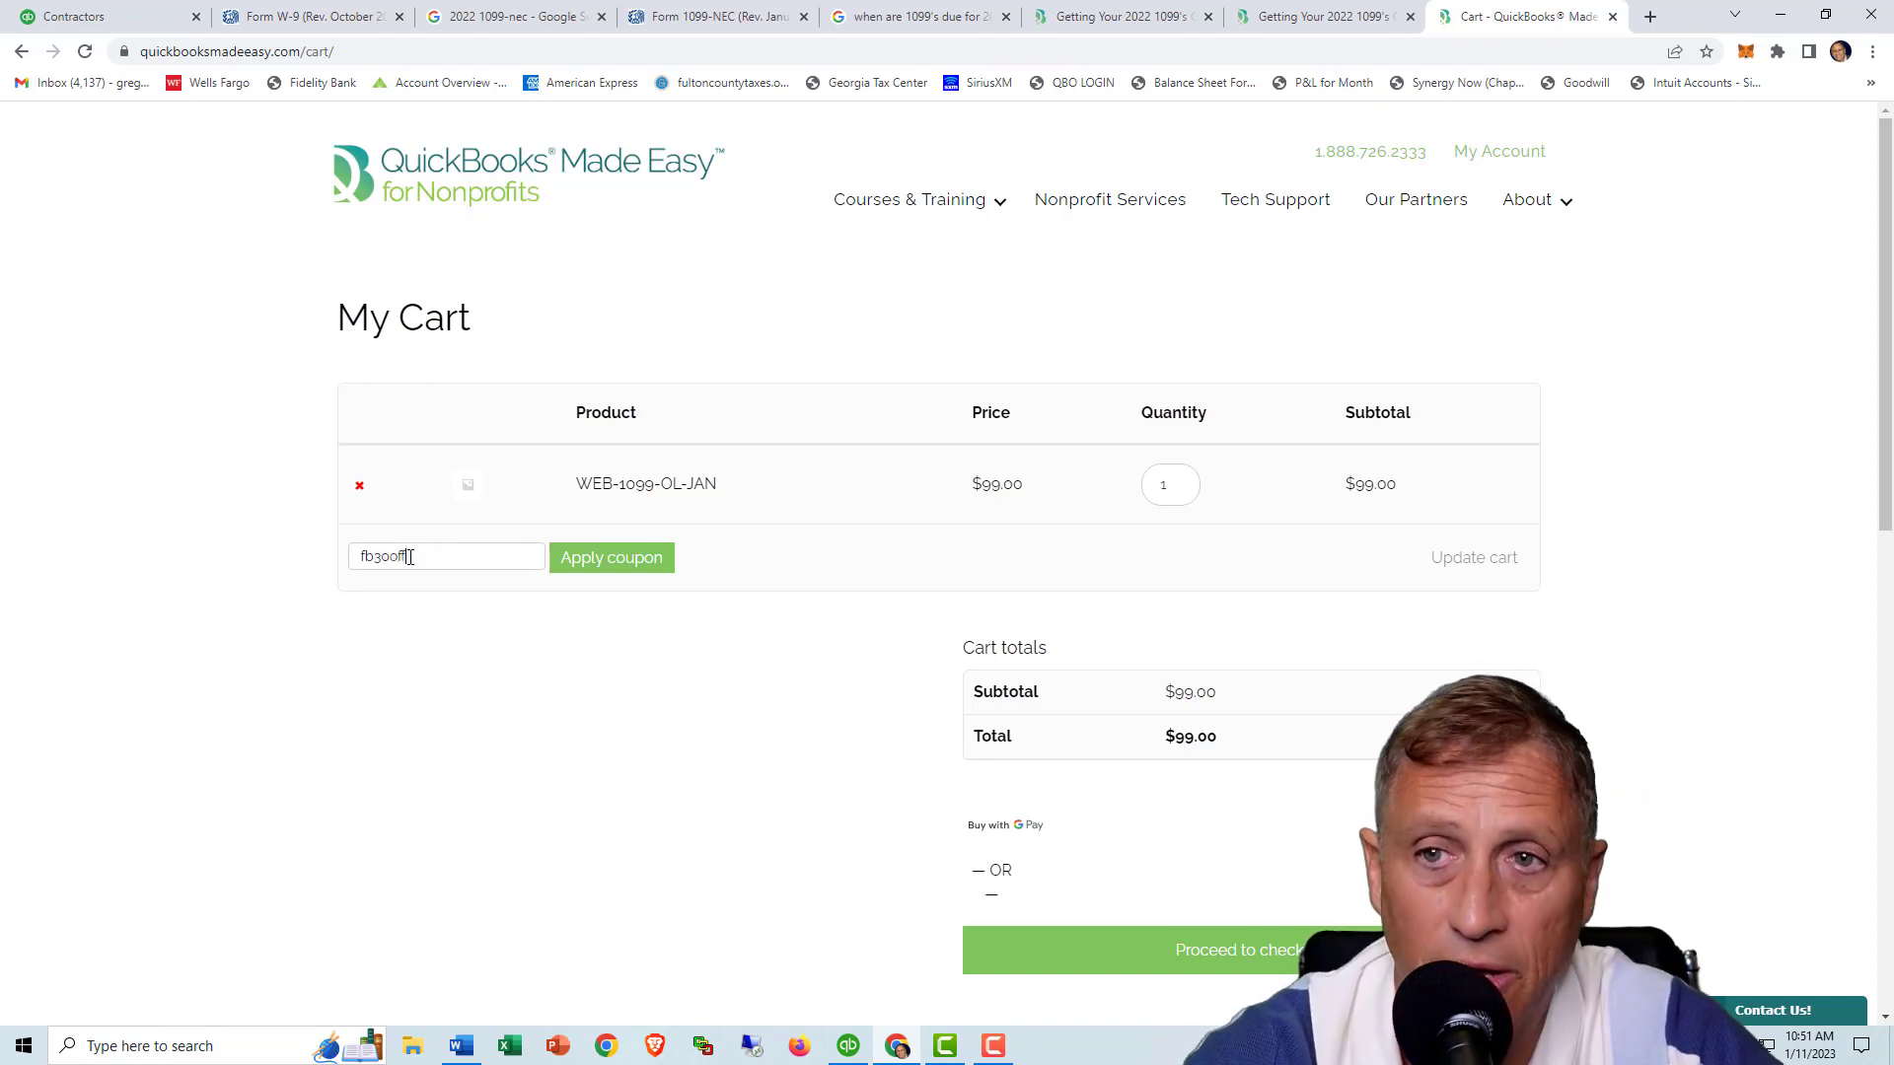
pyautogui.click(610, 557)
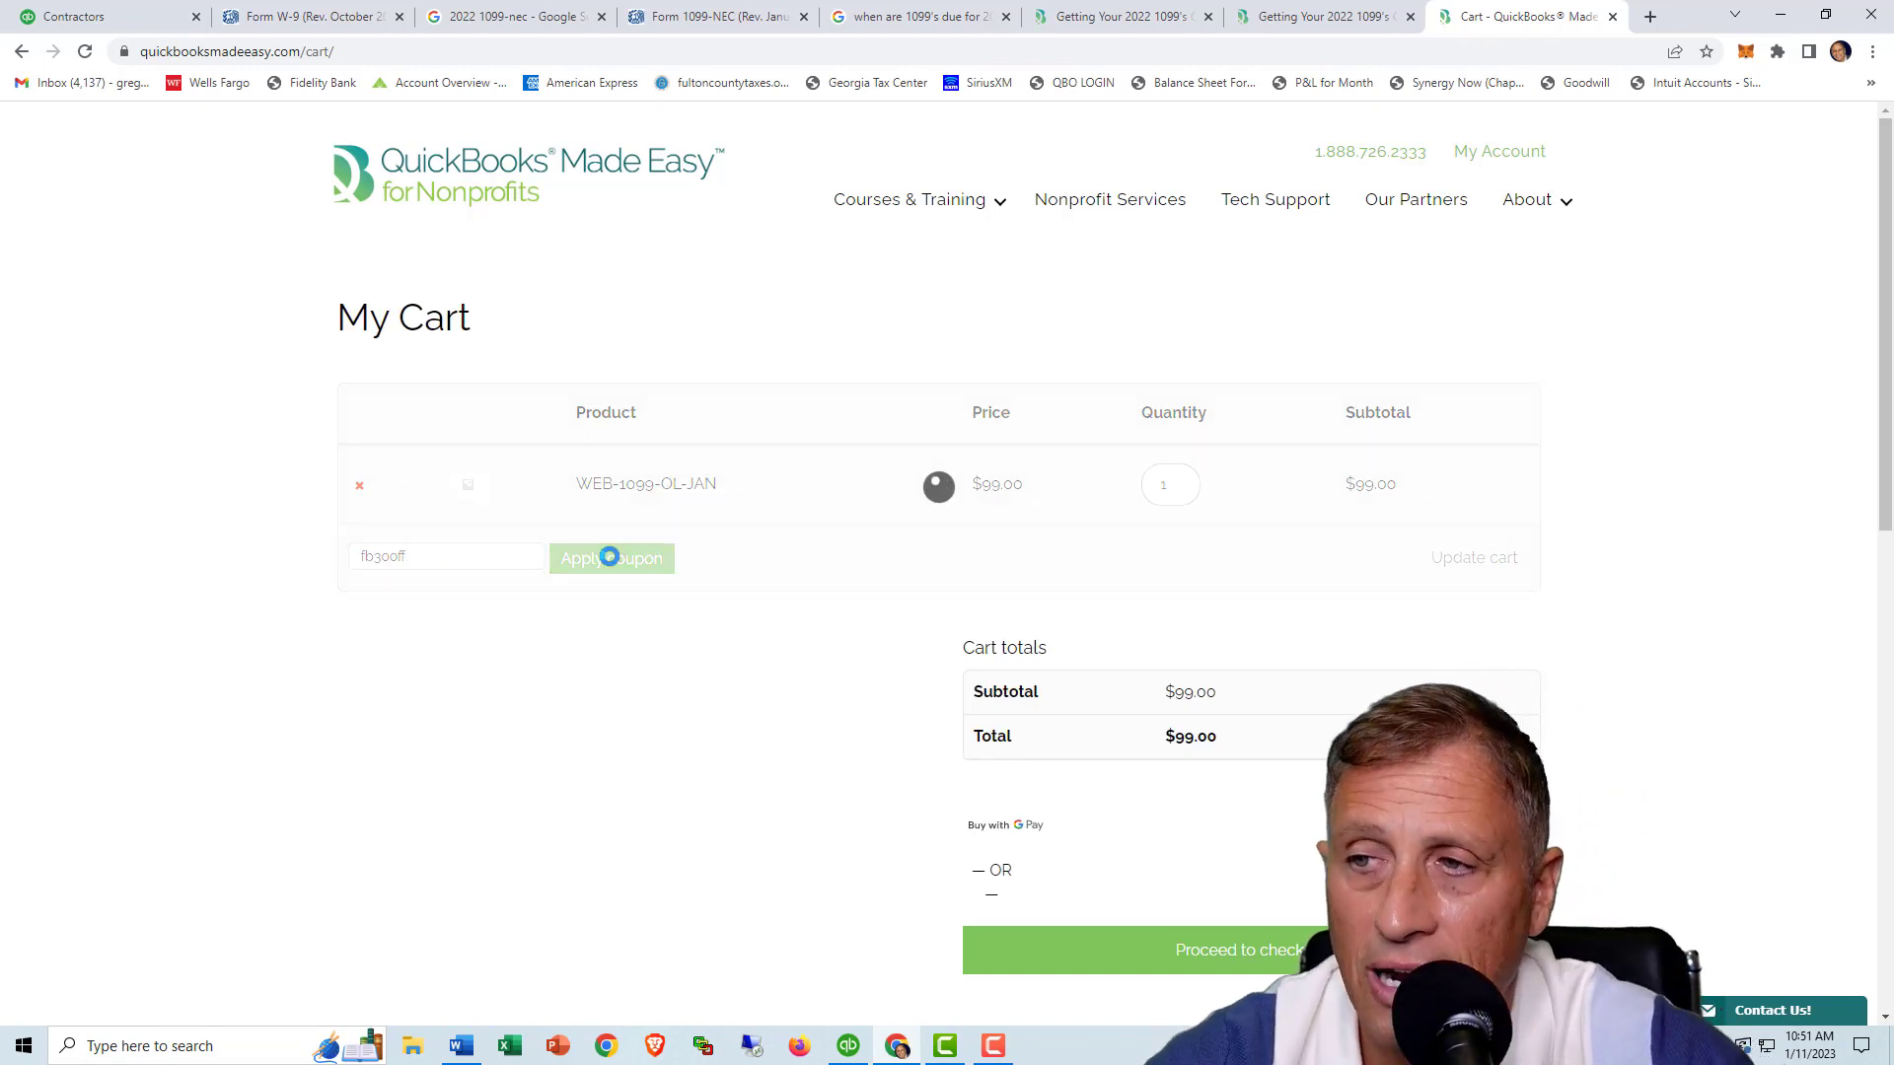
pyautogui.scroll(-1, 1205, 794)
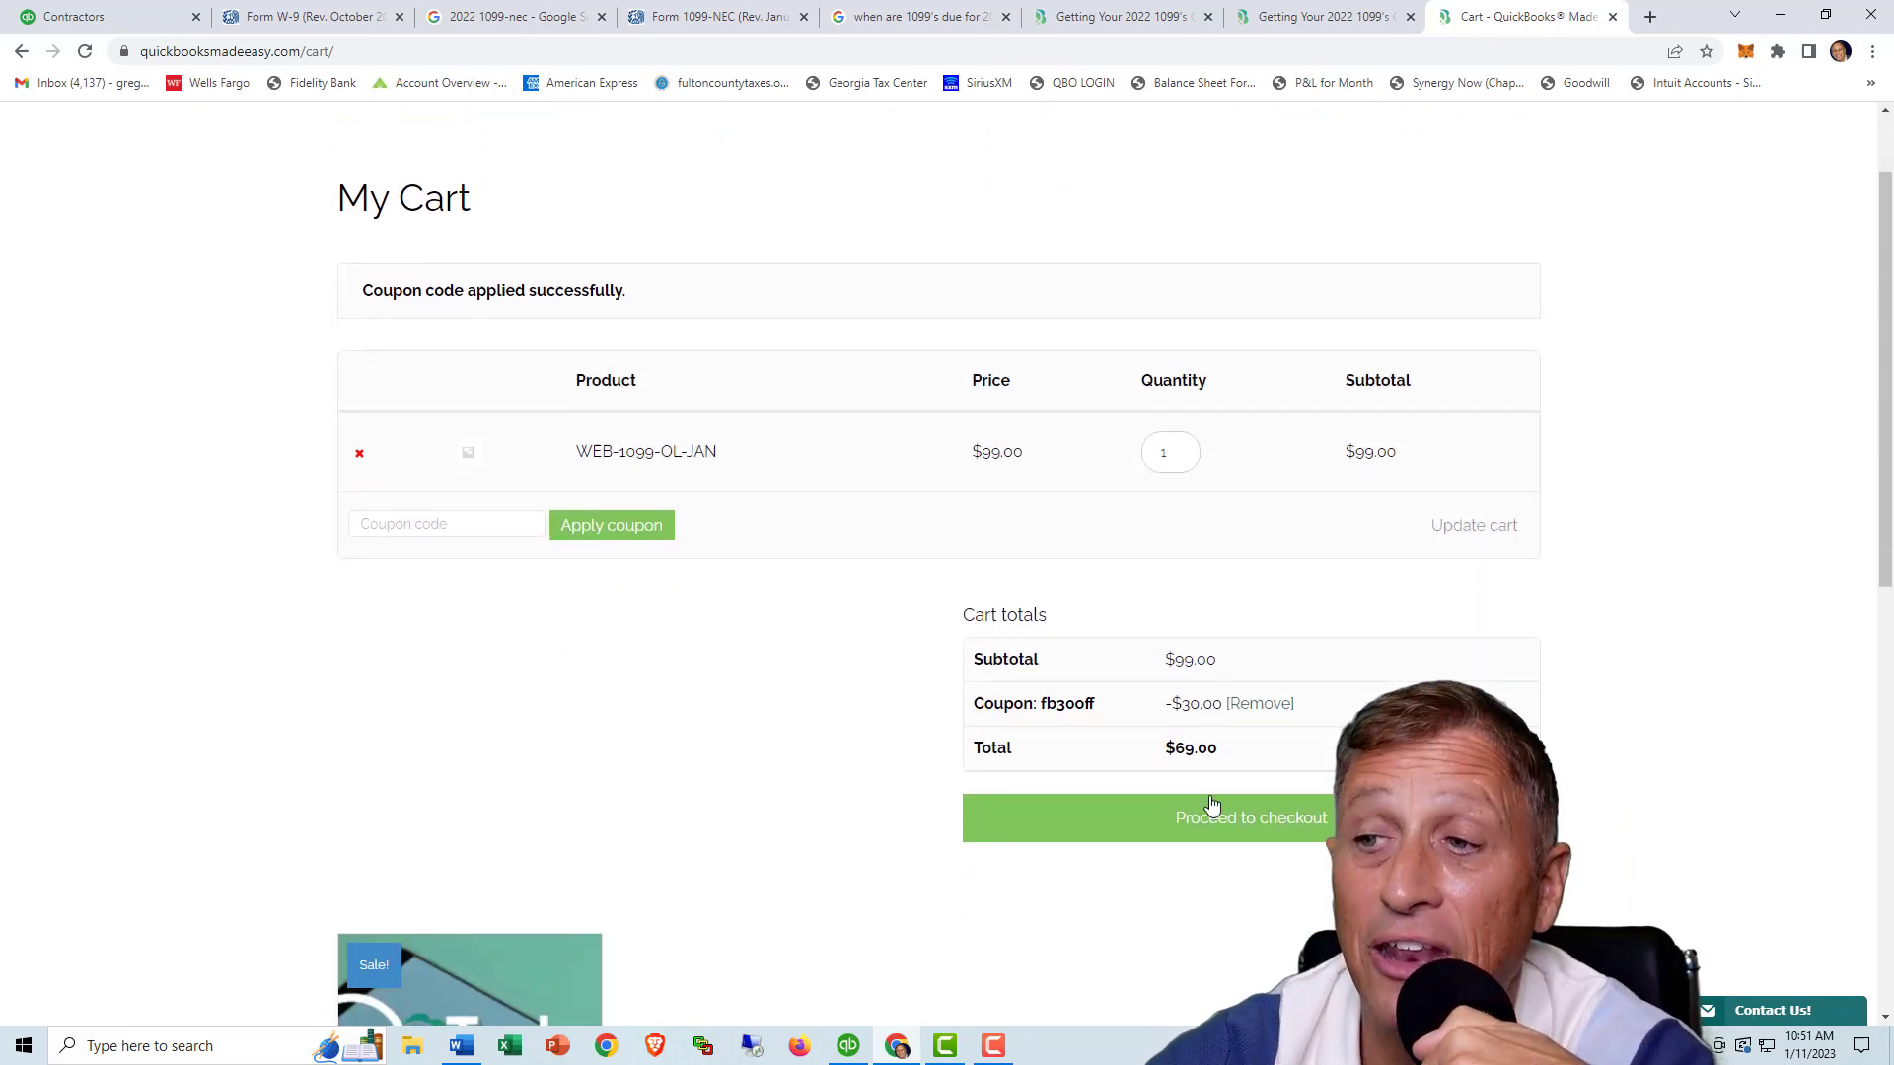
pyautogui.scroll(-1, 1211, 803)
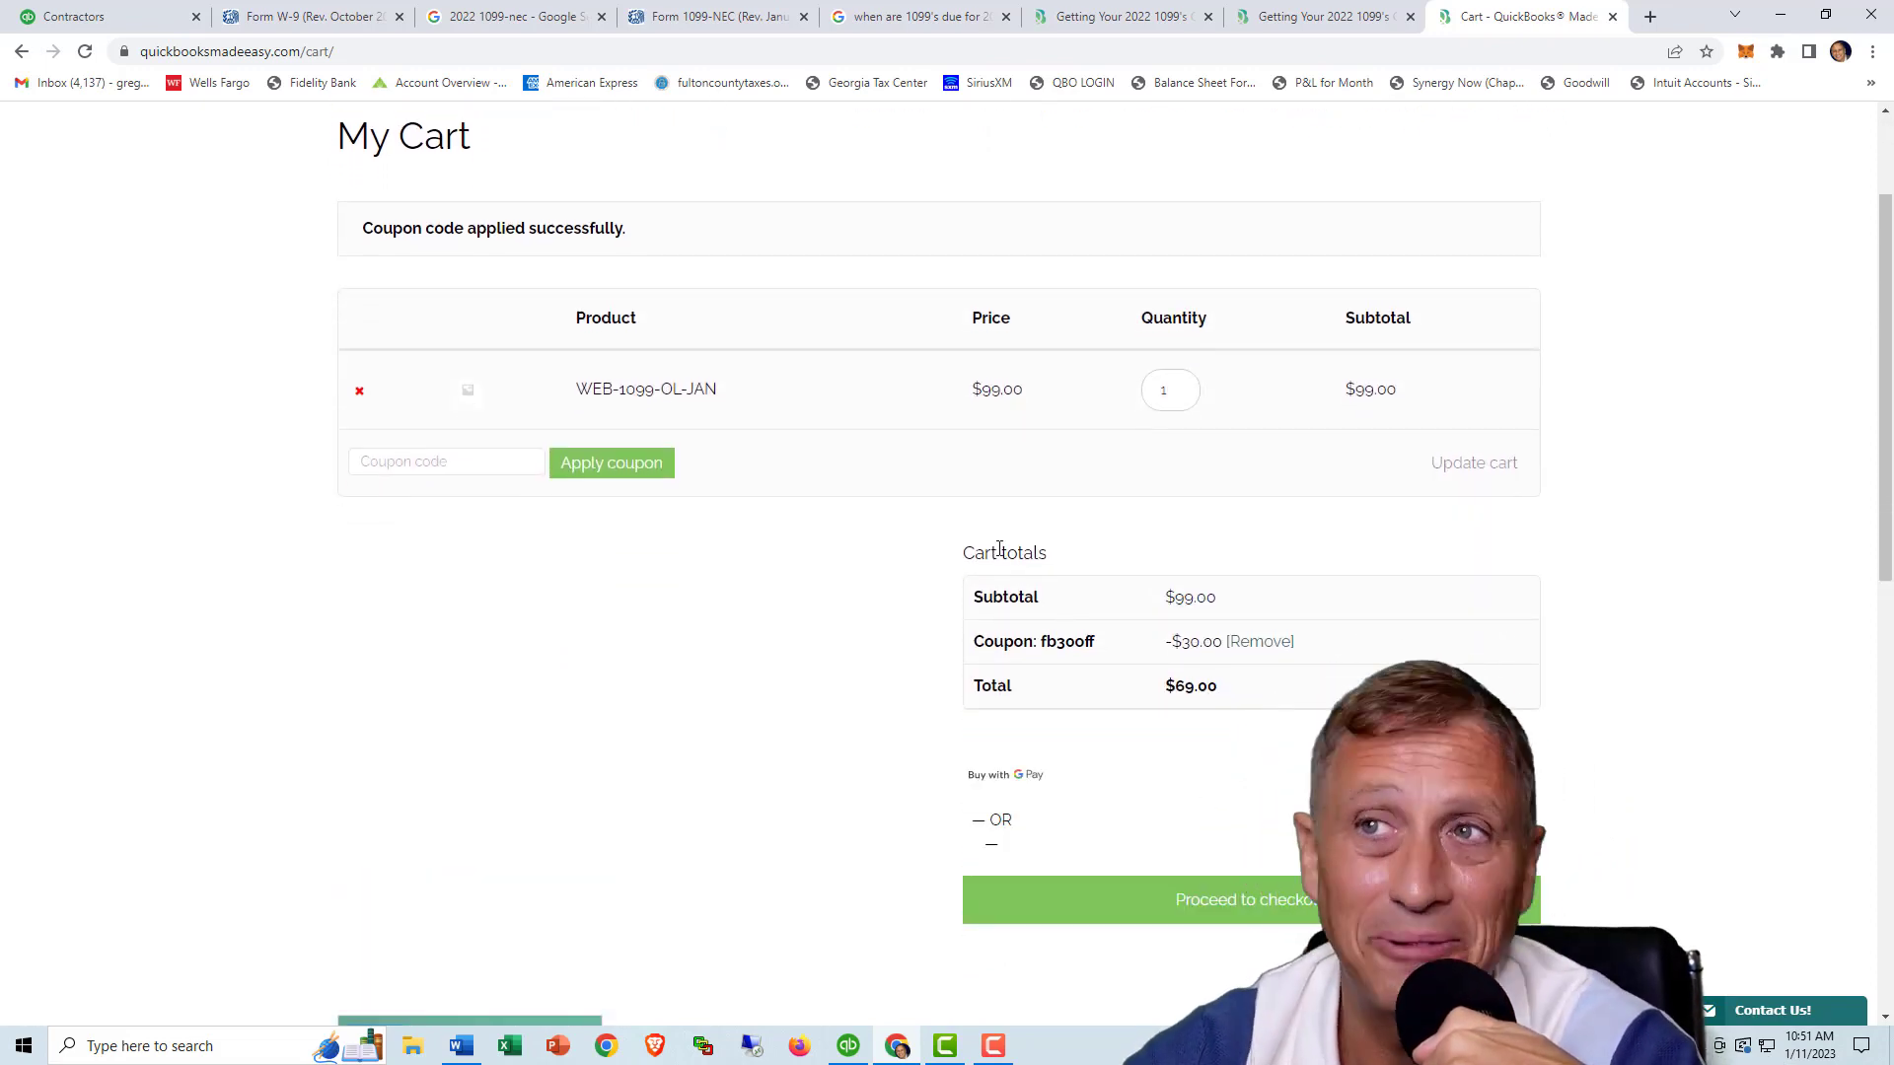
pyautogui.click(1095, 16)
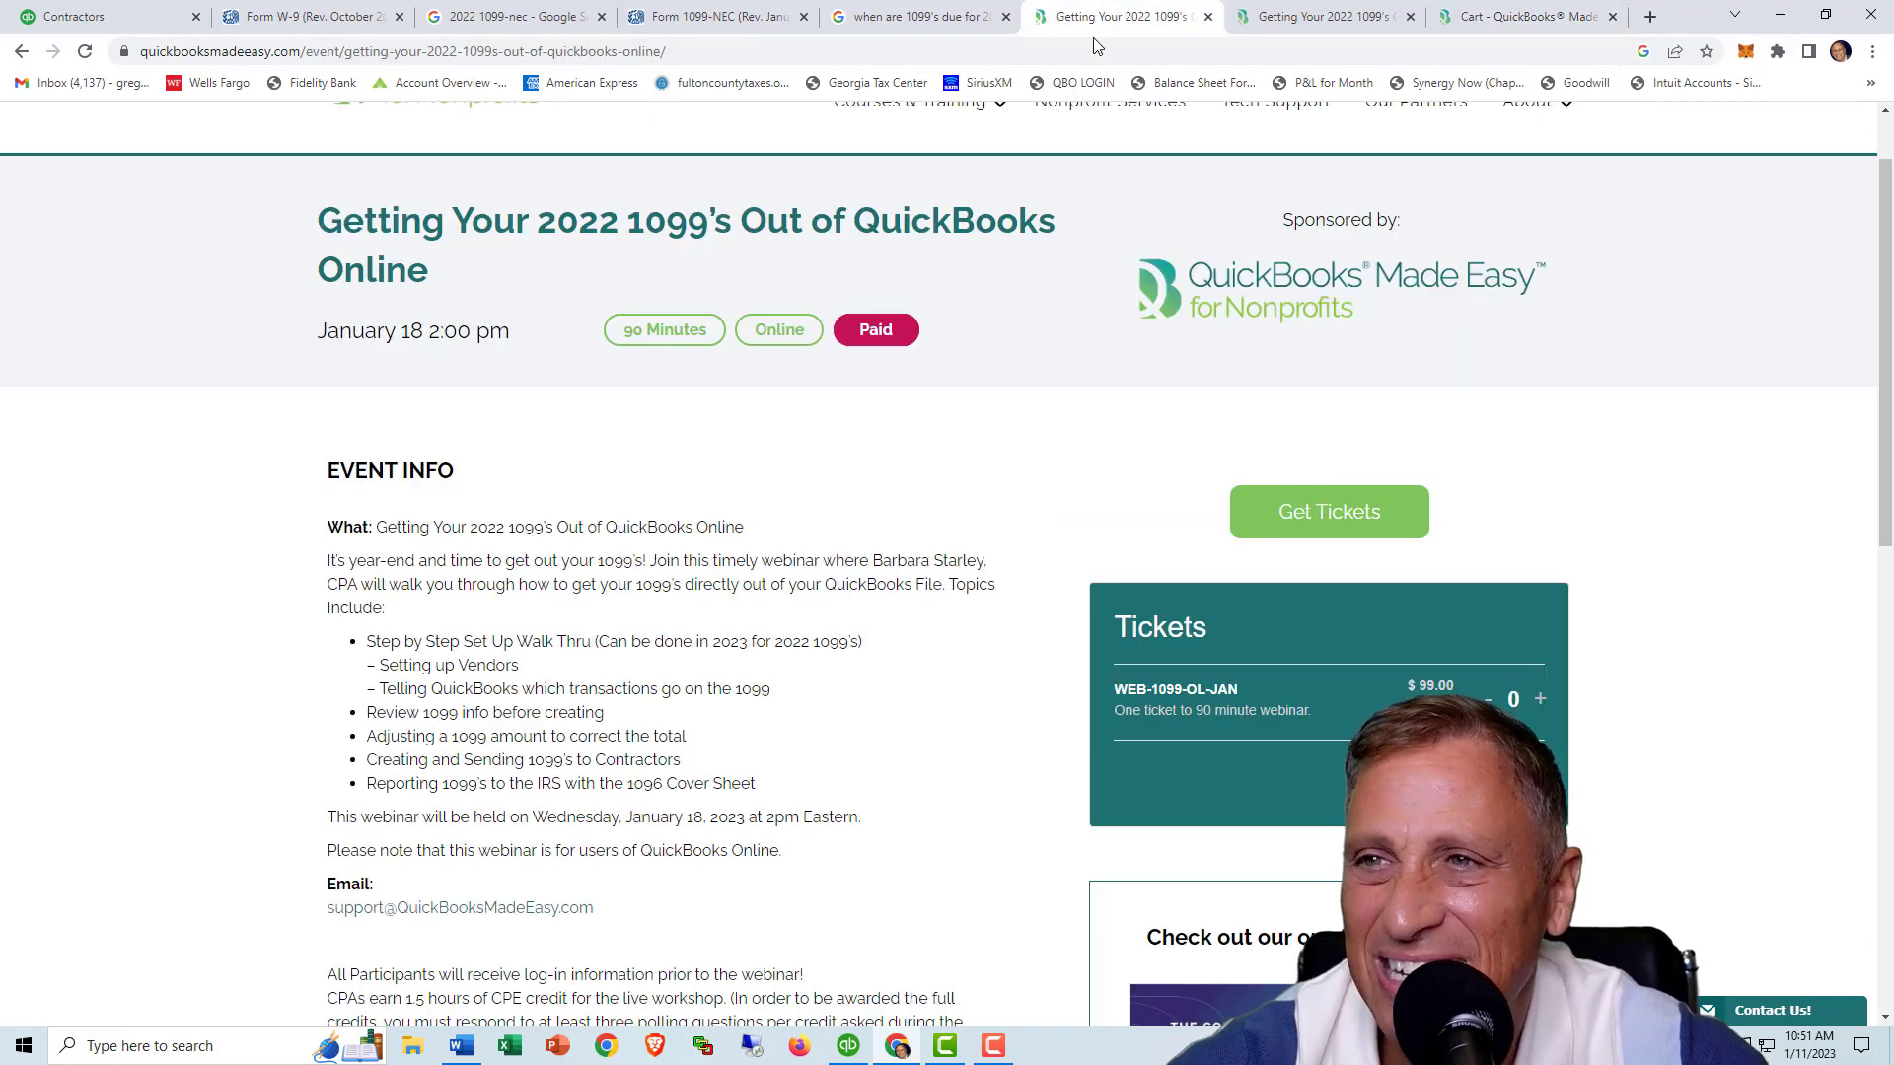
# - Go to the 'Nonprofit Specific Training & Webinars' homepage via the QuickBooks Made Easy logo
pyautogui.scroll(1, 1077, 237)
pyautogui.moveTo(942, 204)
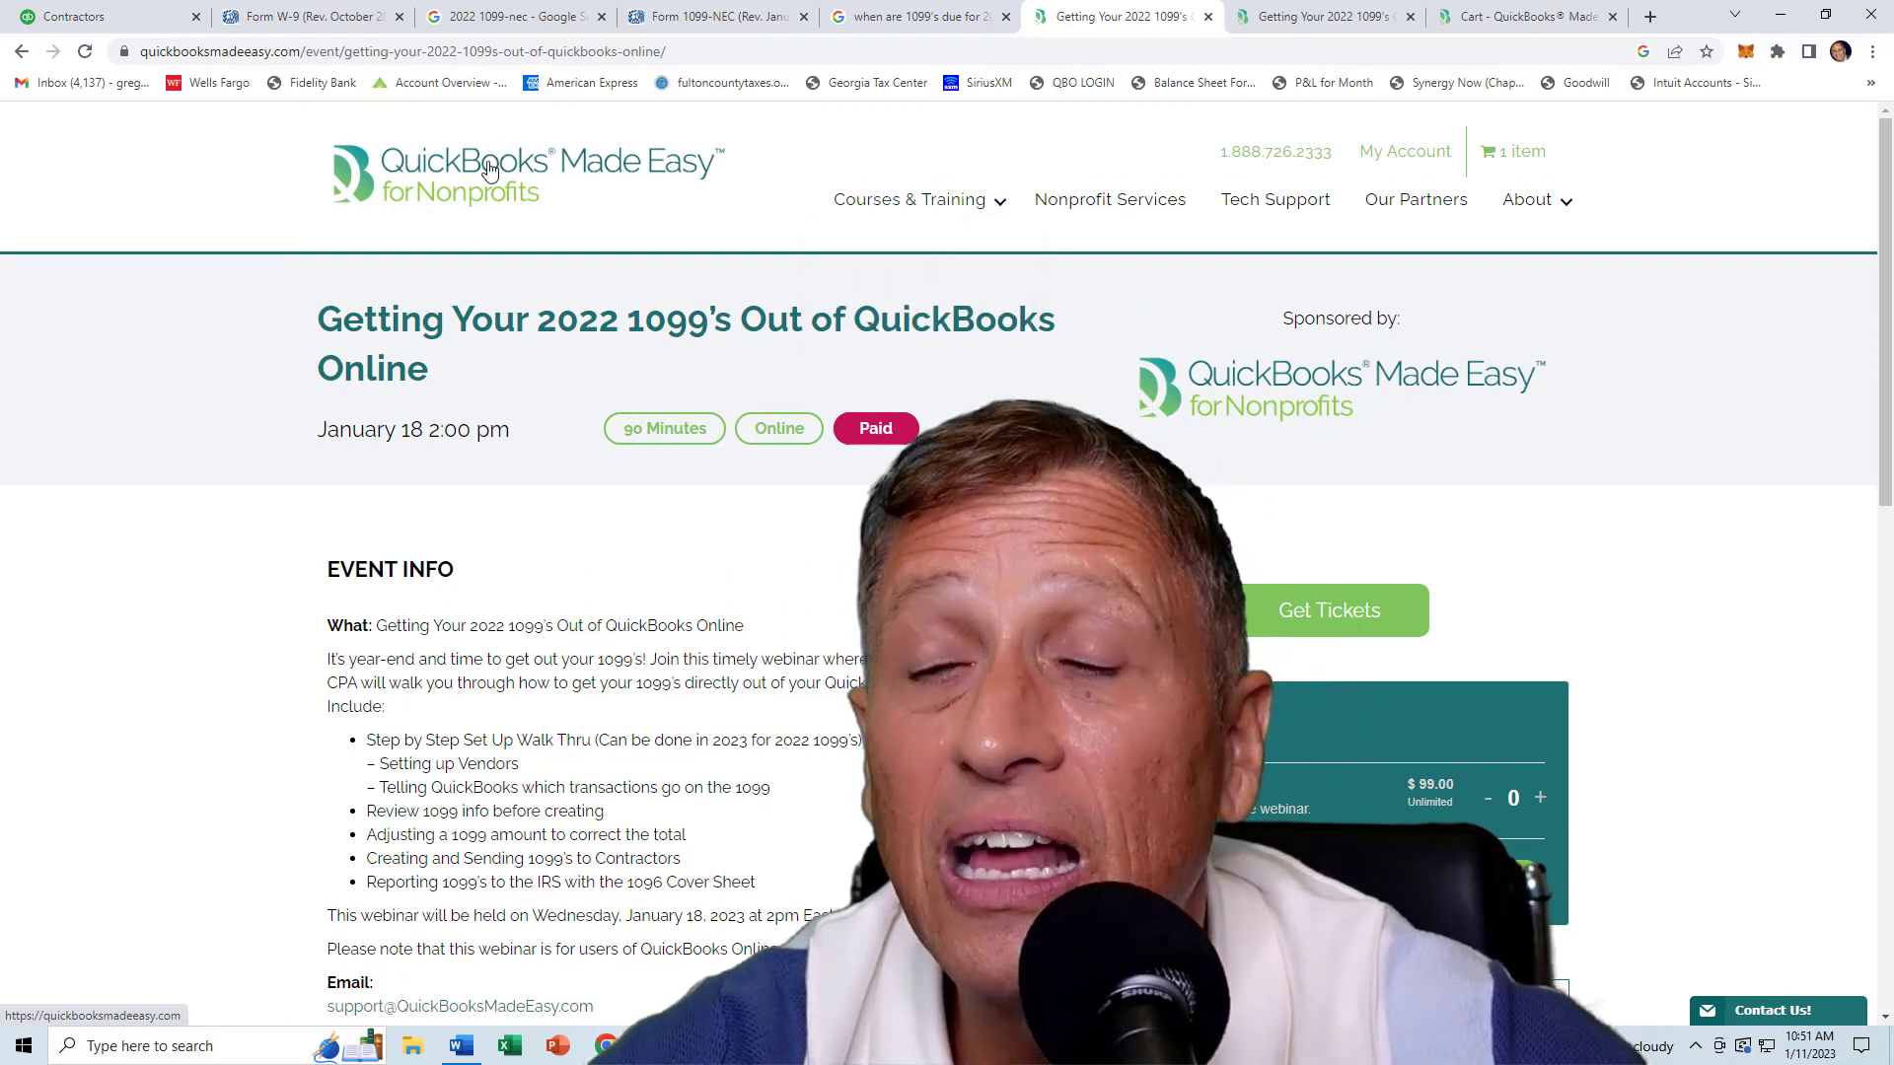
pyautogui.click(489, 169)
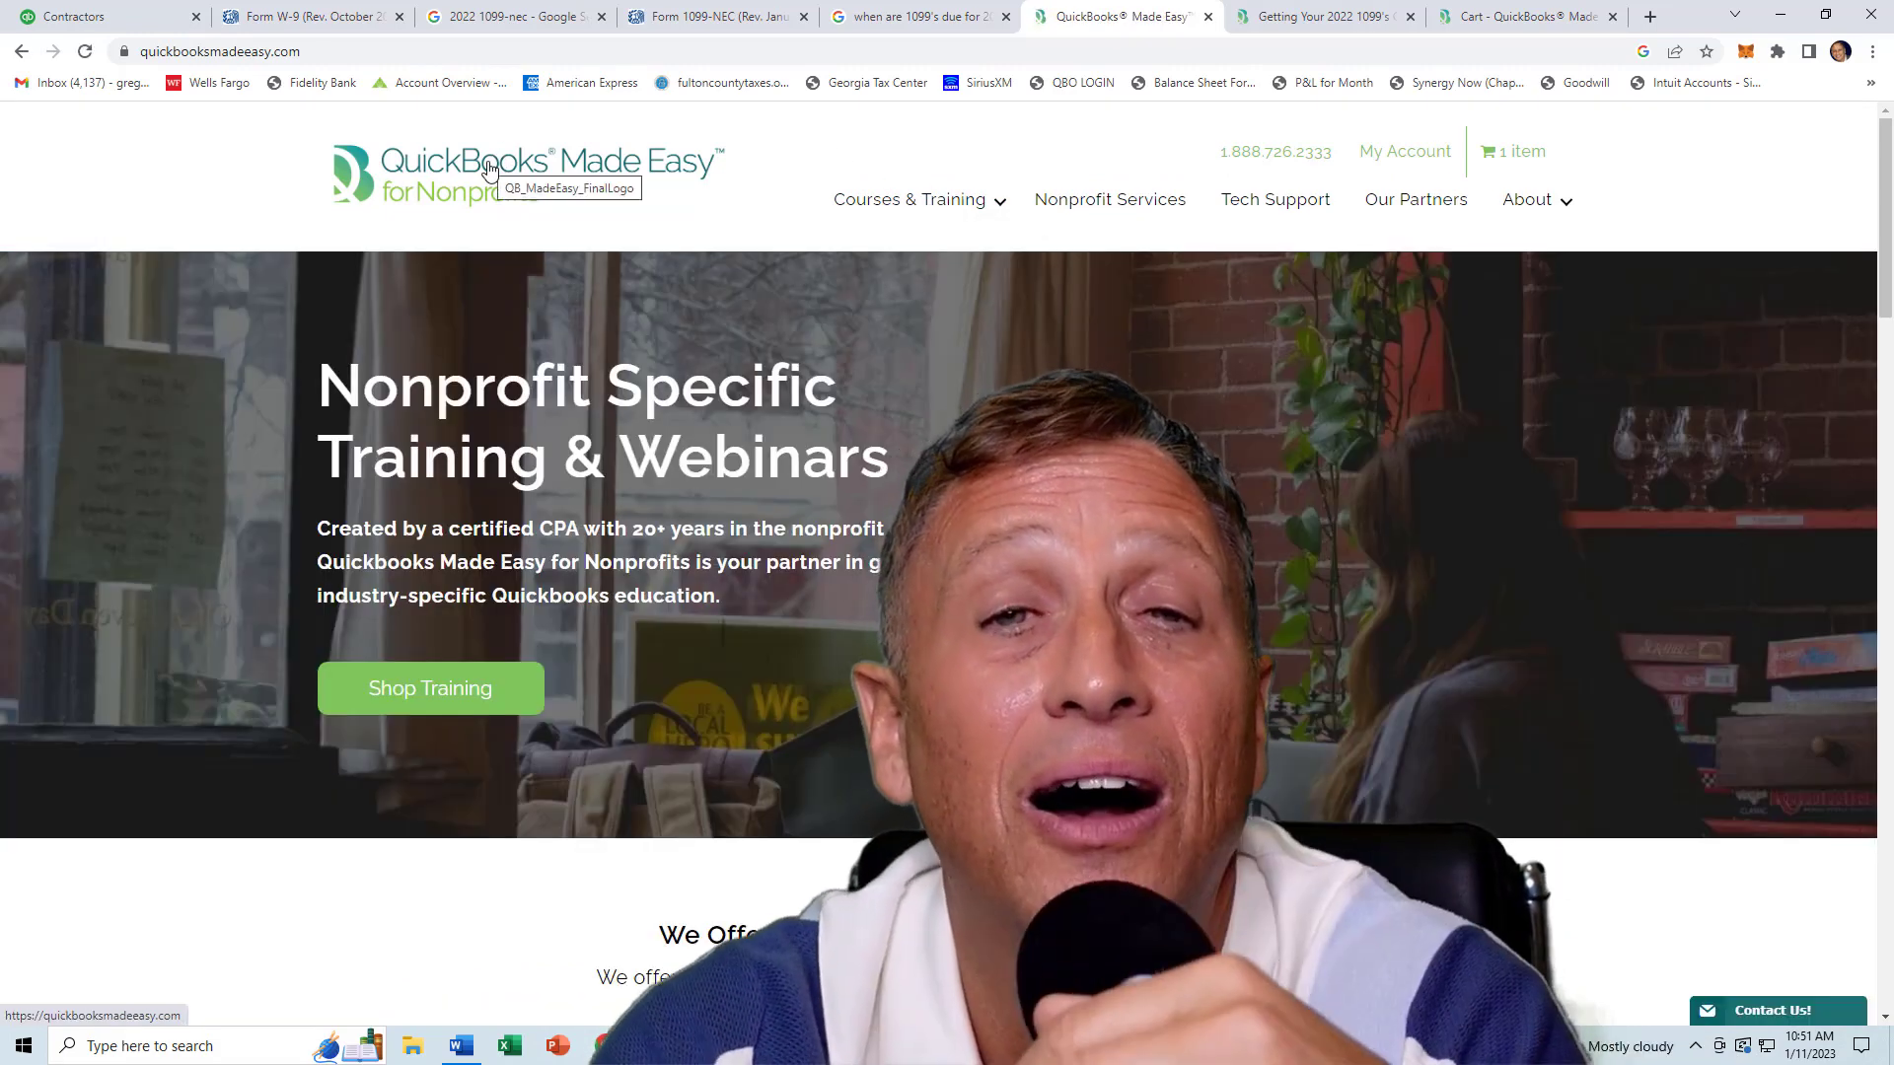